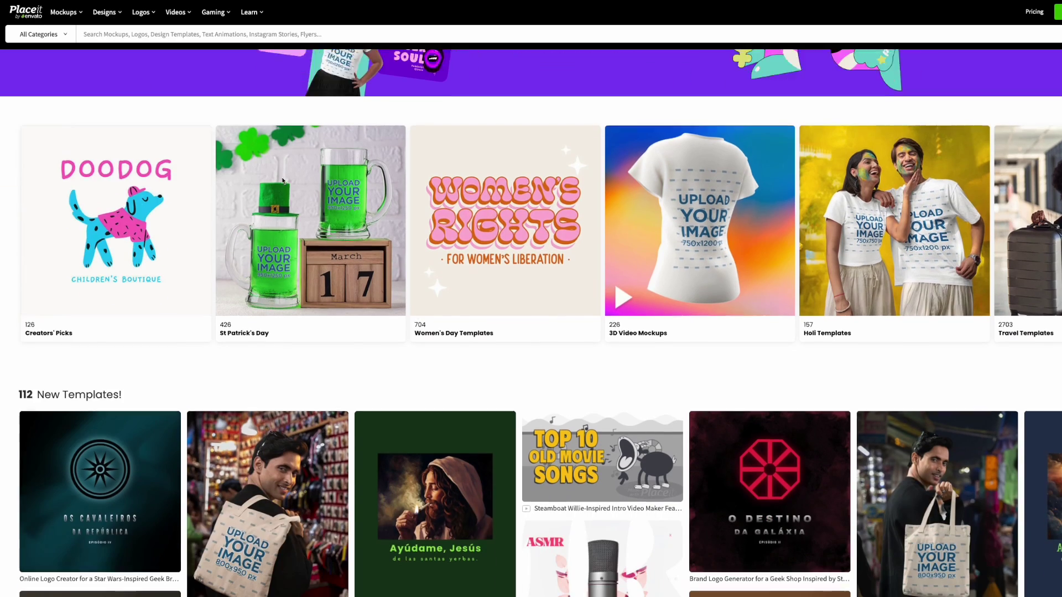
pyautogui.scroll(-2, 263, 201)
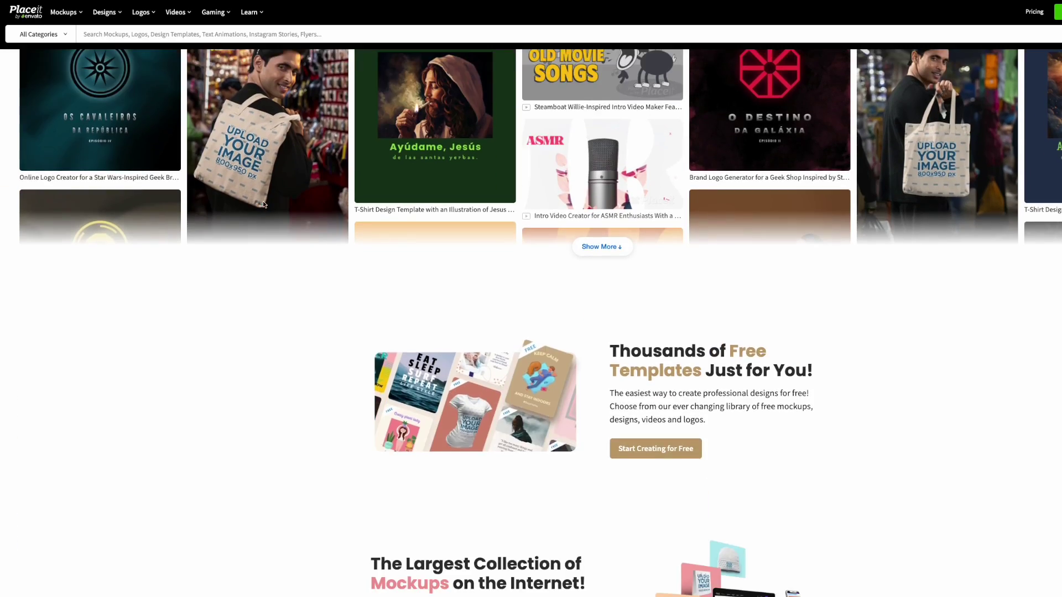
pyautogui.scroll(7, 263, 201)
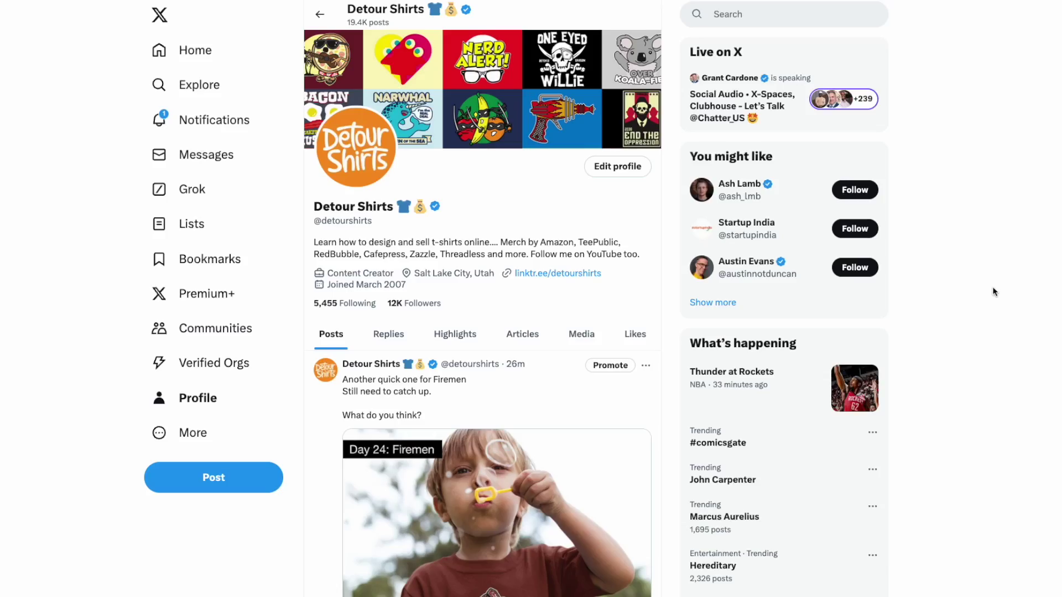
pyautogui.scroll(-20, 1020, 337)
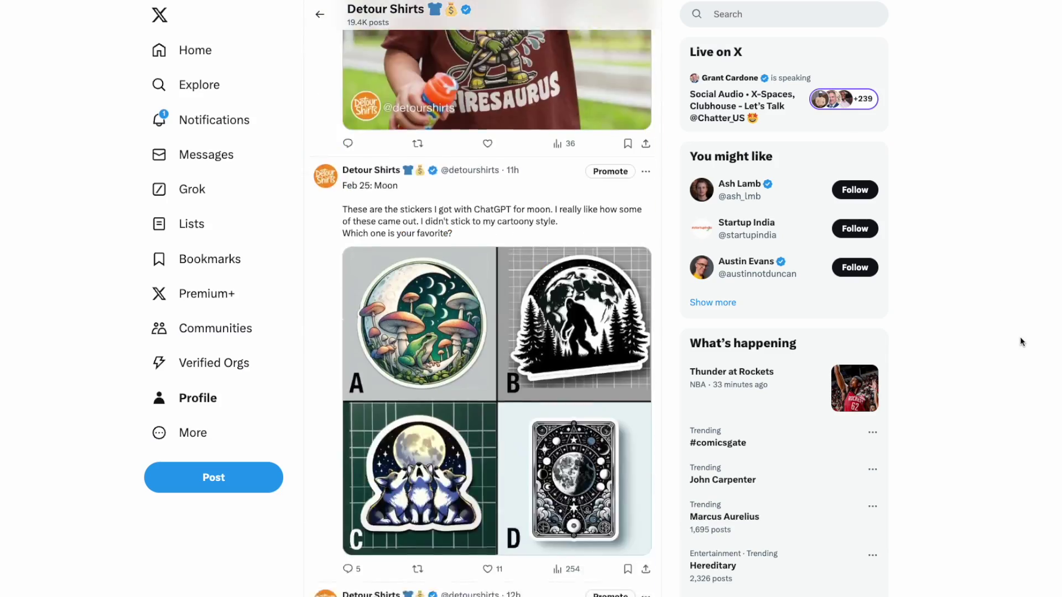
pyautogui.scroll(-10, 1020, 337)
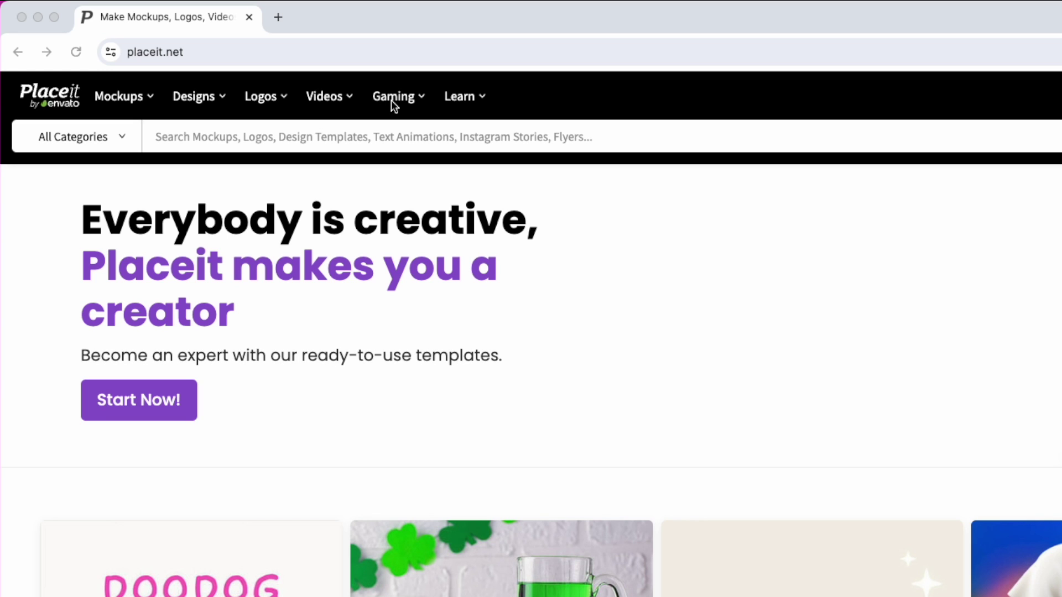
pyautogui.click(421, 98)
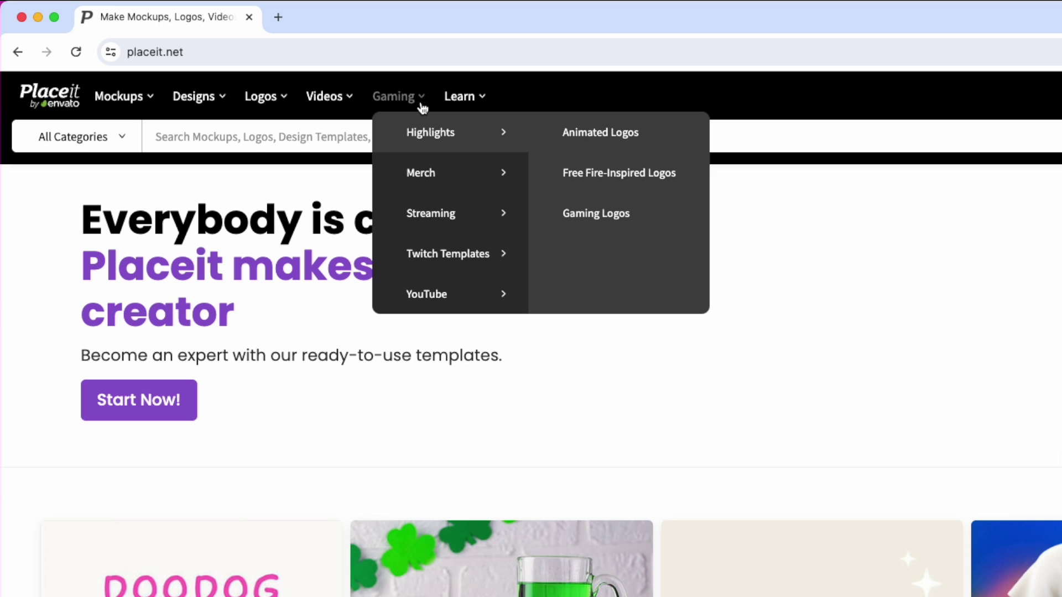
pyautogui.moveTo(427, 182)
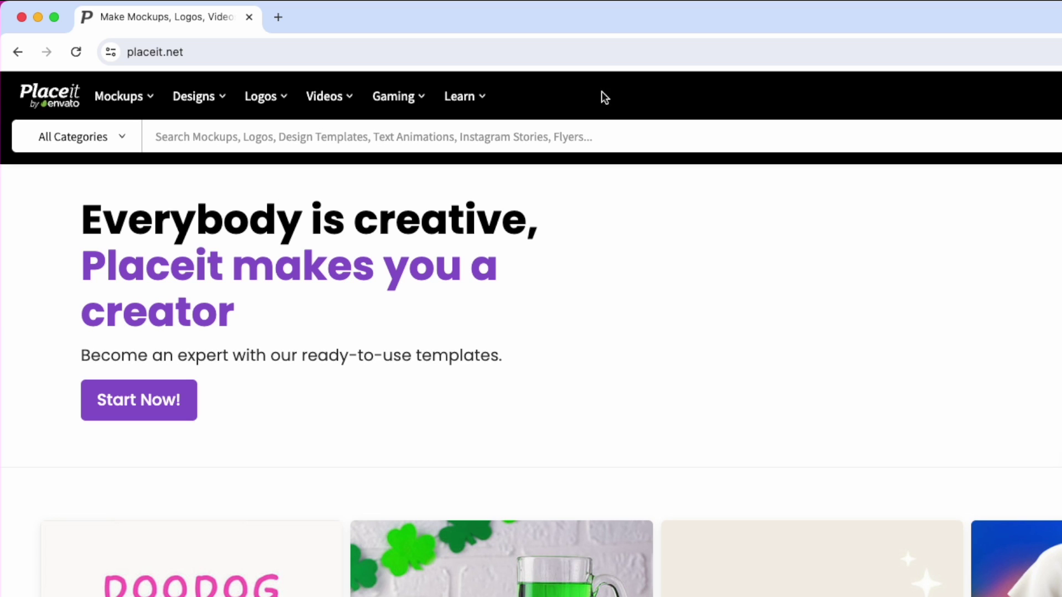
pyautogui.moveTo(471, 101)
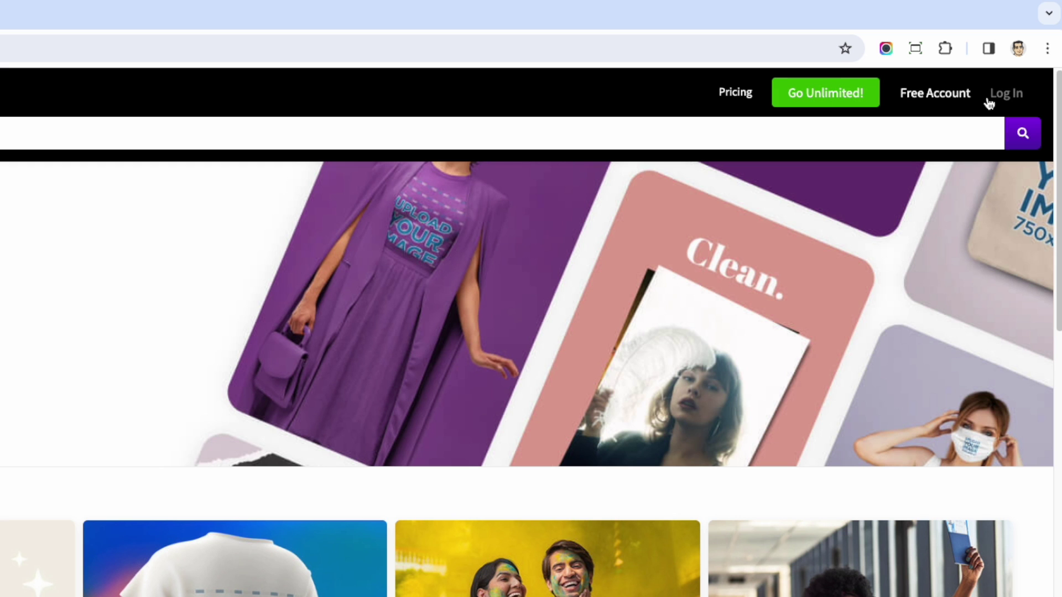
# Step: View the pricing page and the free account sign-up form, and close the form without signing up
pyautogui.click(742, 95)
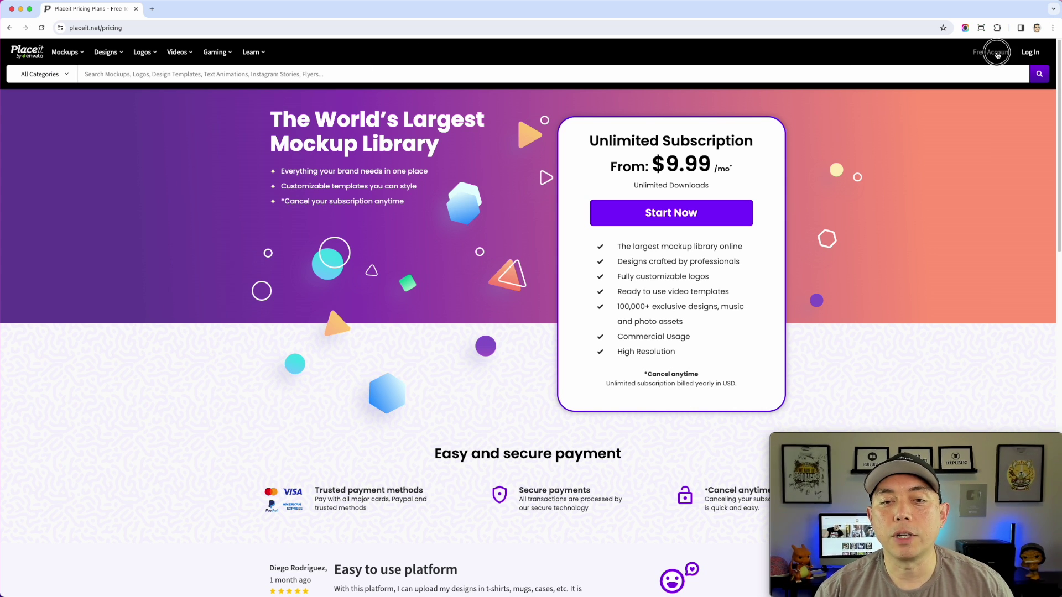
pyautogui.click(997, 53)
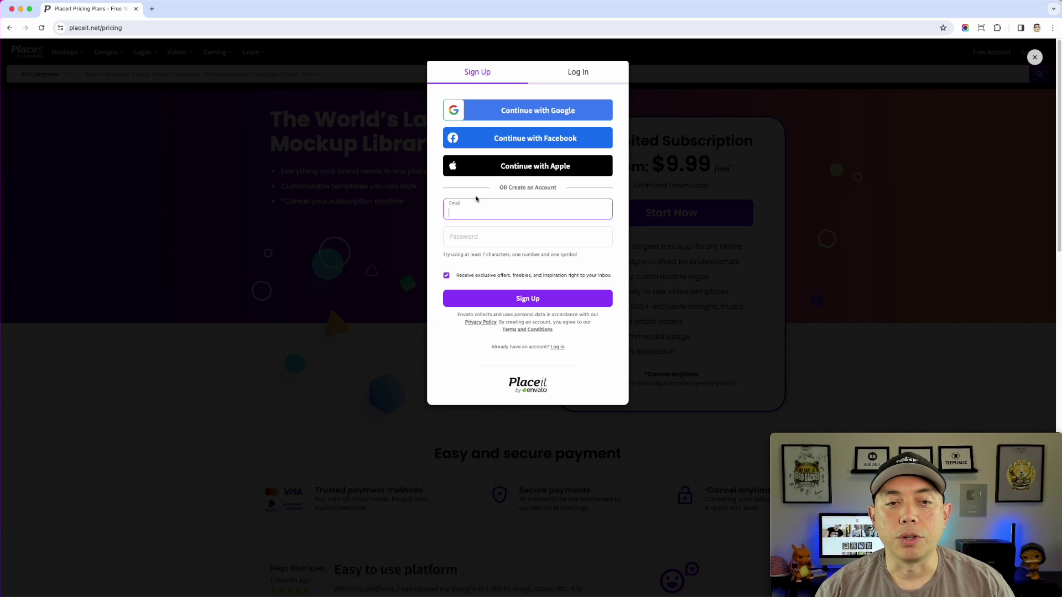
pyautogui.click(1035, 58)
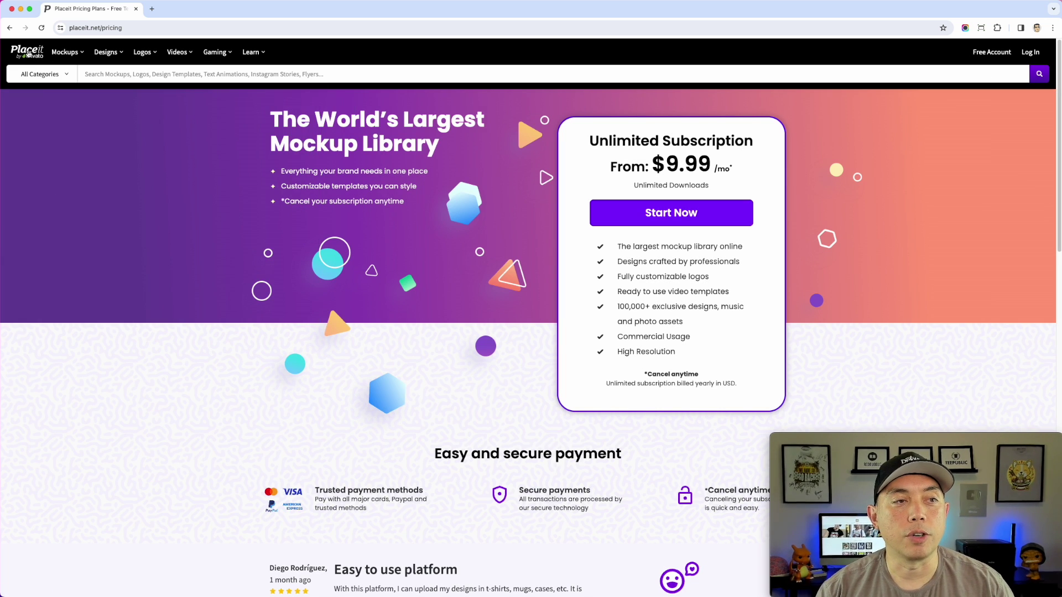
# Step: Return to the Placeit homepage and look through its template categories, new templates and feature sections down to the footer
pyautogui.click(28, 54)
pyautogui.scroll(-1, 362, 236)
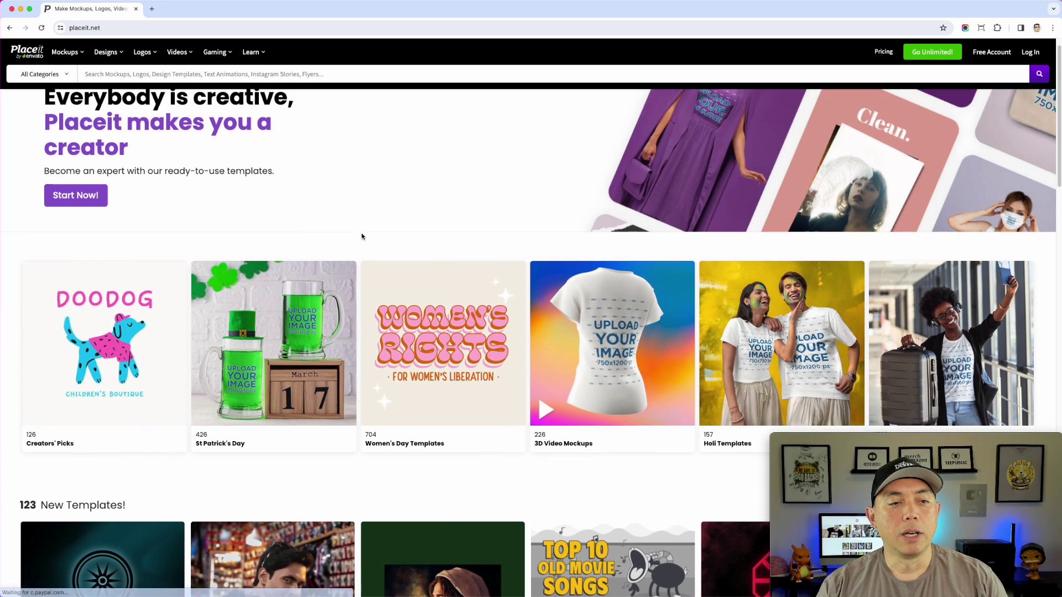
pyautogui.scroll(-3, 362, 237)
pyautogui.scroll(-1, 362, 237)
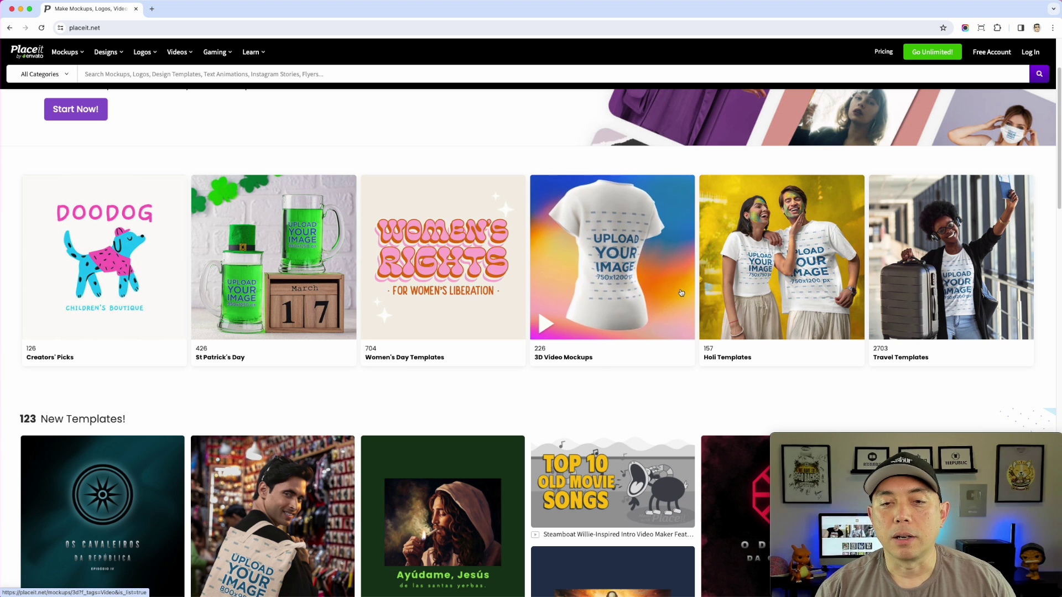
pyautogui.scroll(-1, 581, 326)
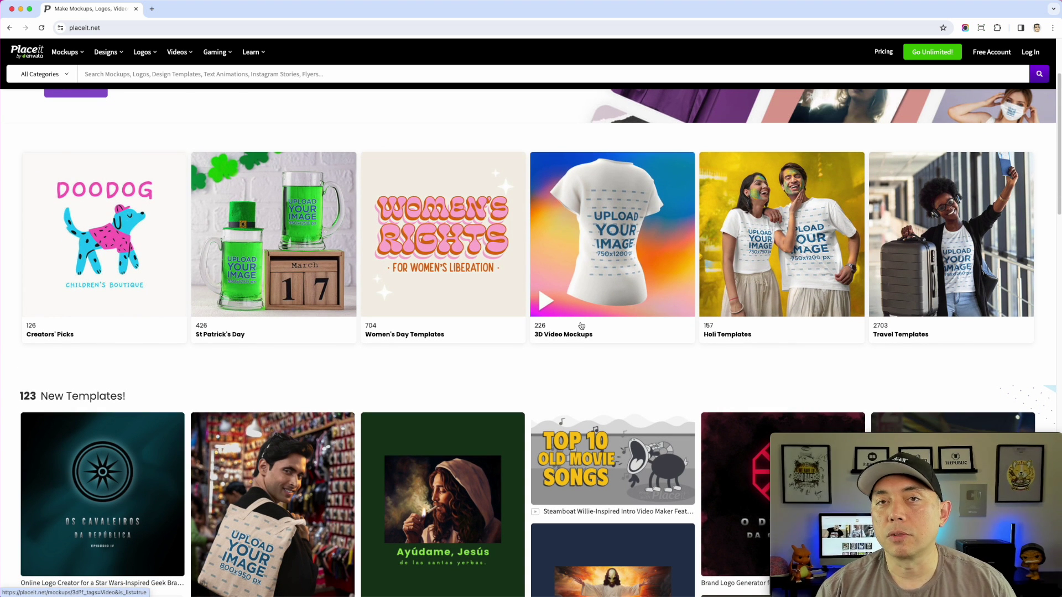
pyautogui.scroll(-8, 575, 346)
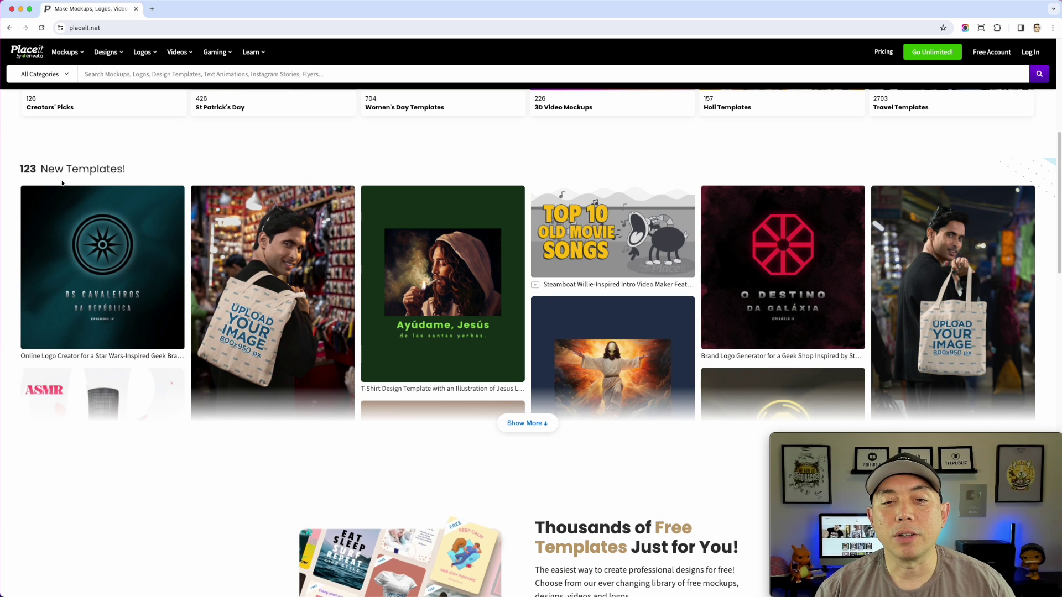
pyautogui.scroll(-13, 660, 327)
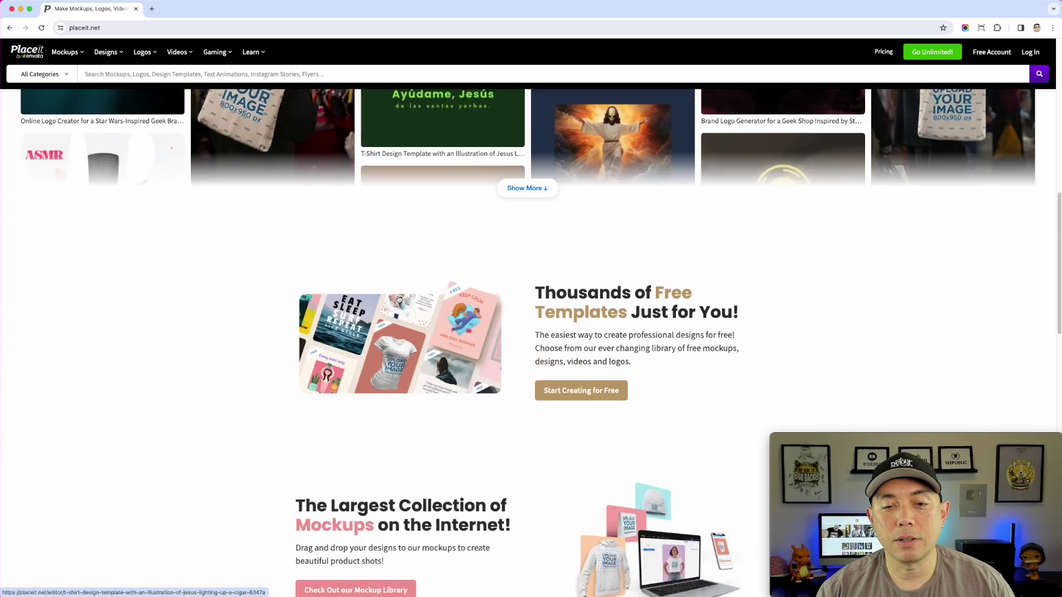
pyautogui.scroll(-20, 661, 327)
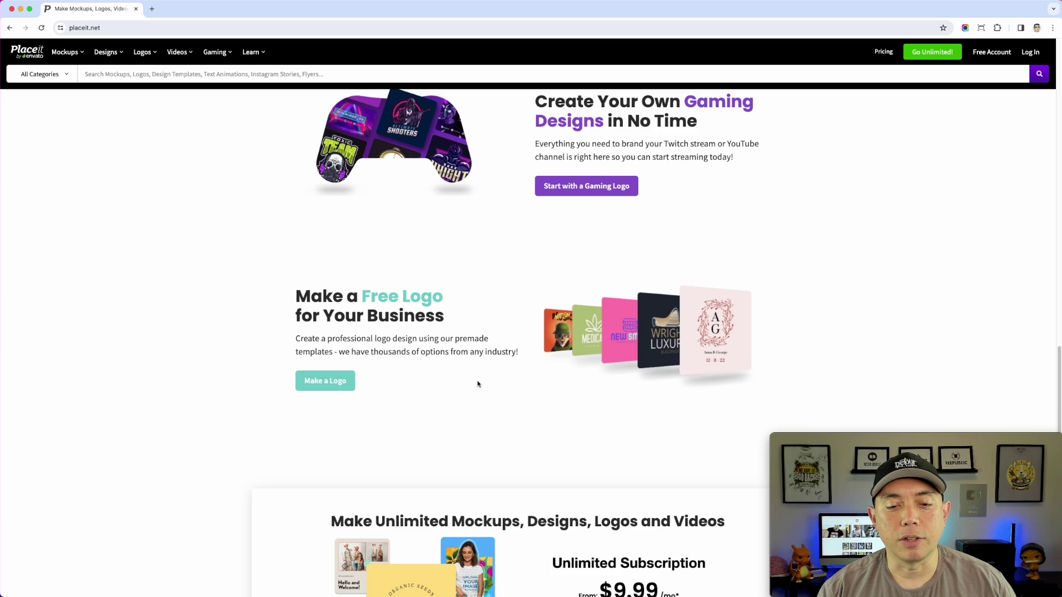
pyautogui.scroll(-6, 606, 328)
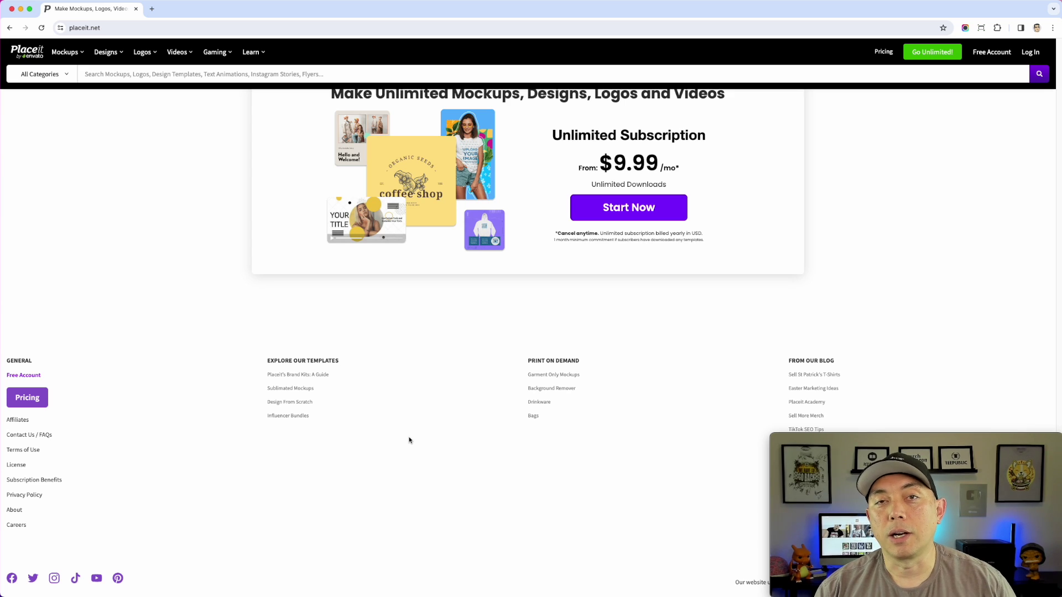
pyautogui.scroll(10, 339, 405)
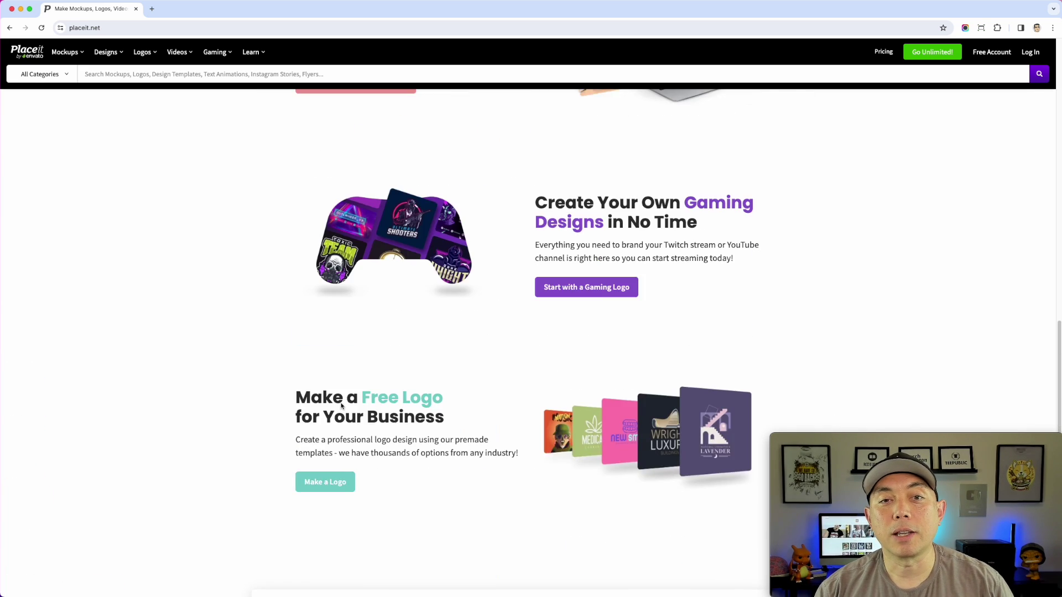
pyautogui.scroll(15, 341, 406)
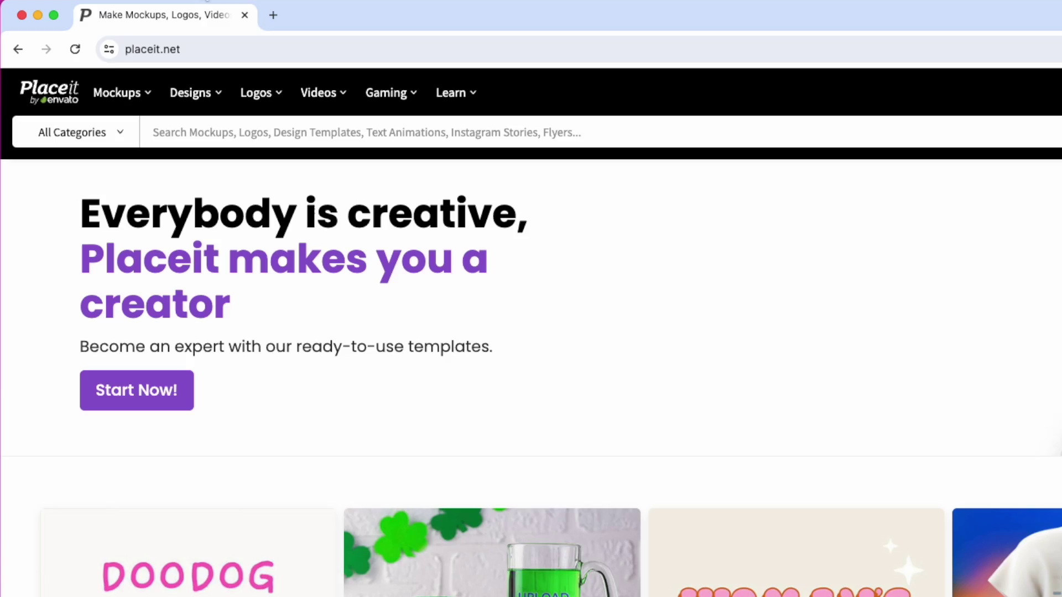
# Step: Open the print-on-demand T-shirt mockups and look through the first page of templates
pyautogui.moveTo(135, 103)
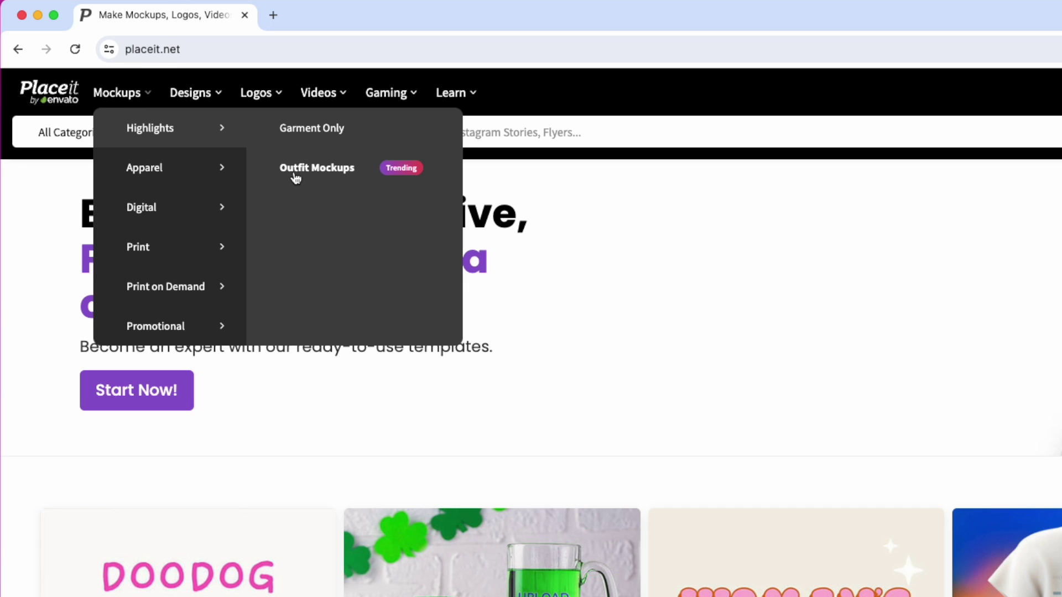
pyautogui.moveTo(138, 301)
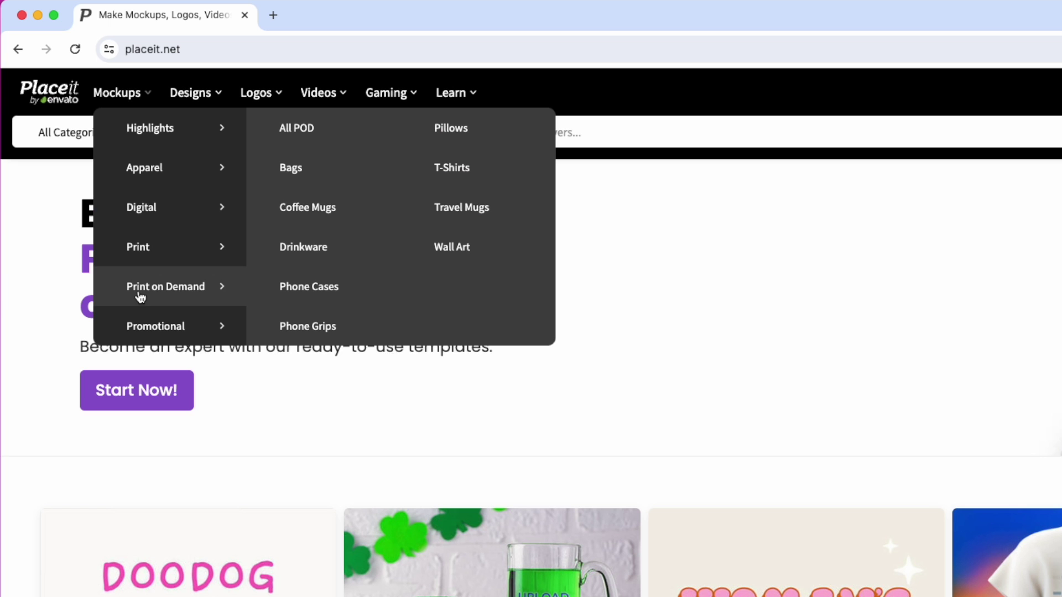
pyautogui.click(463, 169)
pyautogui.scroll(-3, 663, 317)
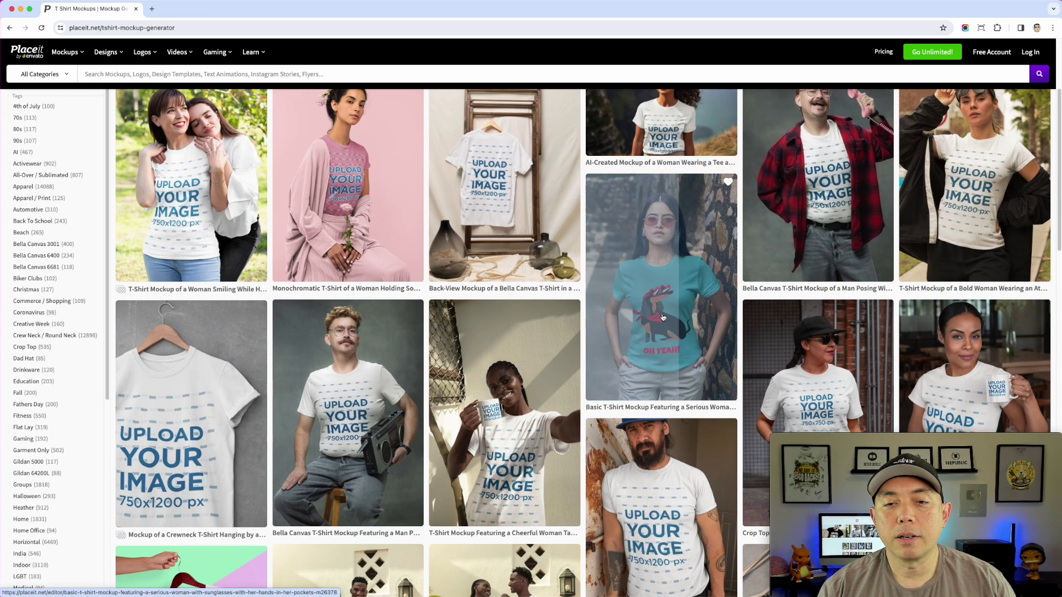
pyautogui.scroll(-2, 663, 318)
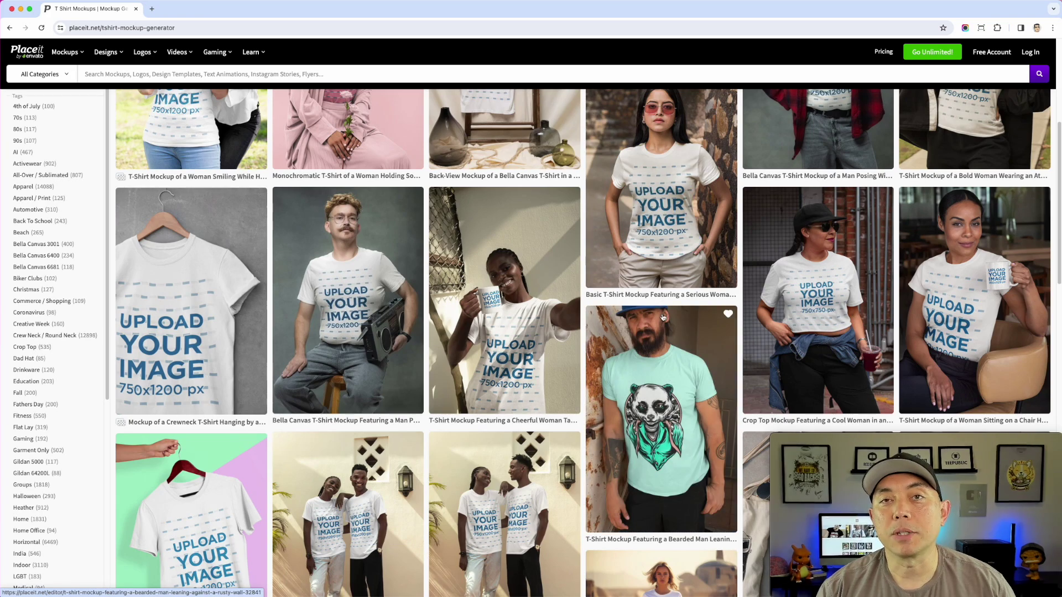
pyautogui.scroll(-5, 663, 317)
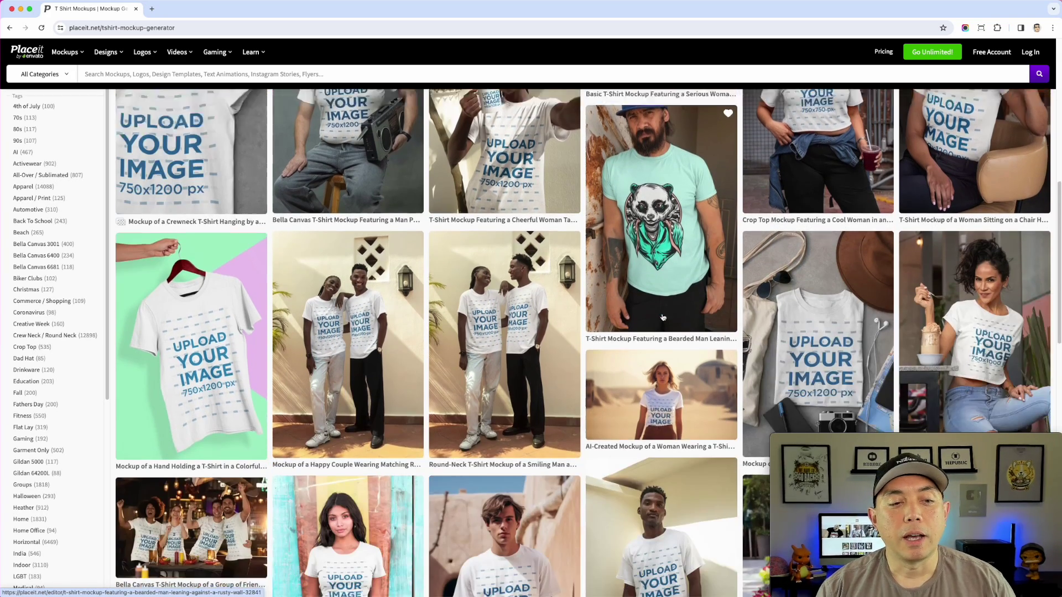
pyautogui.scroll(4, 314, 244)
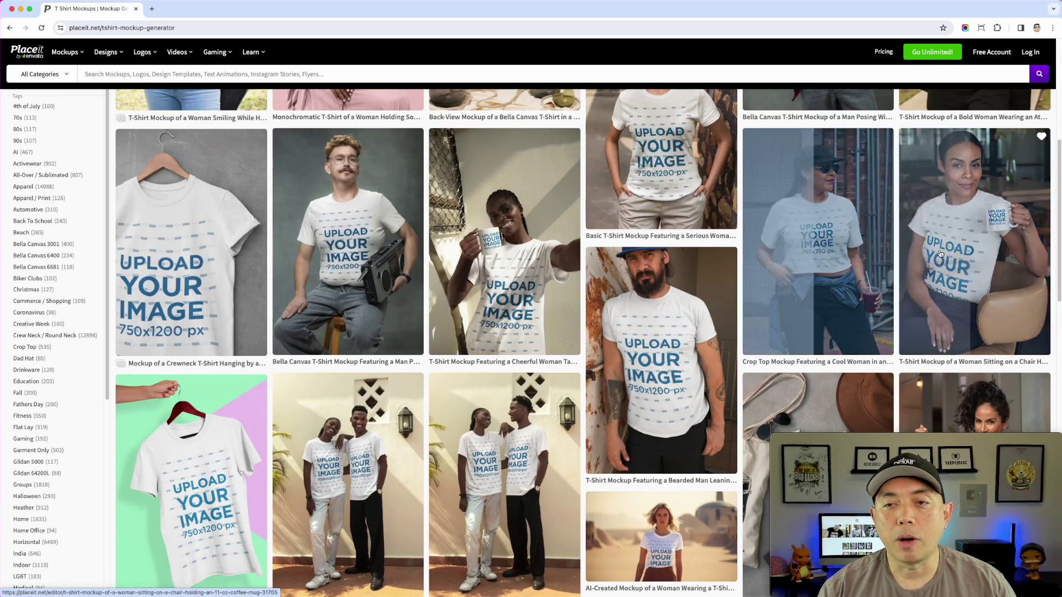
pyautogui.scroll(-2, 660, 327)
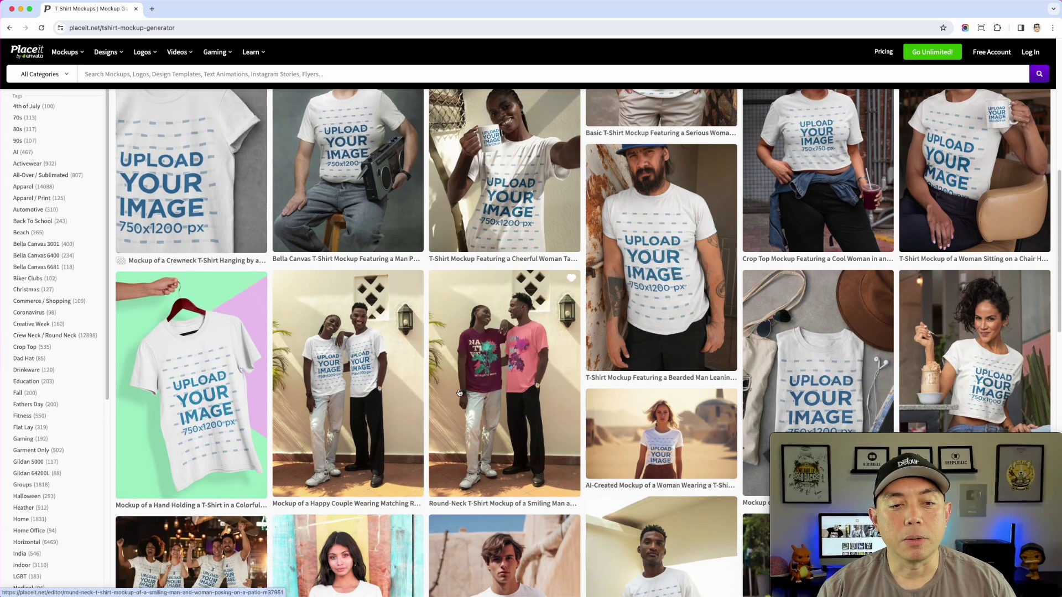
pyautogui.scroll(-3, 477, 394)
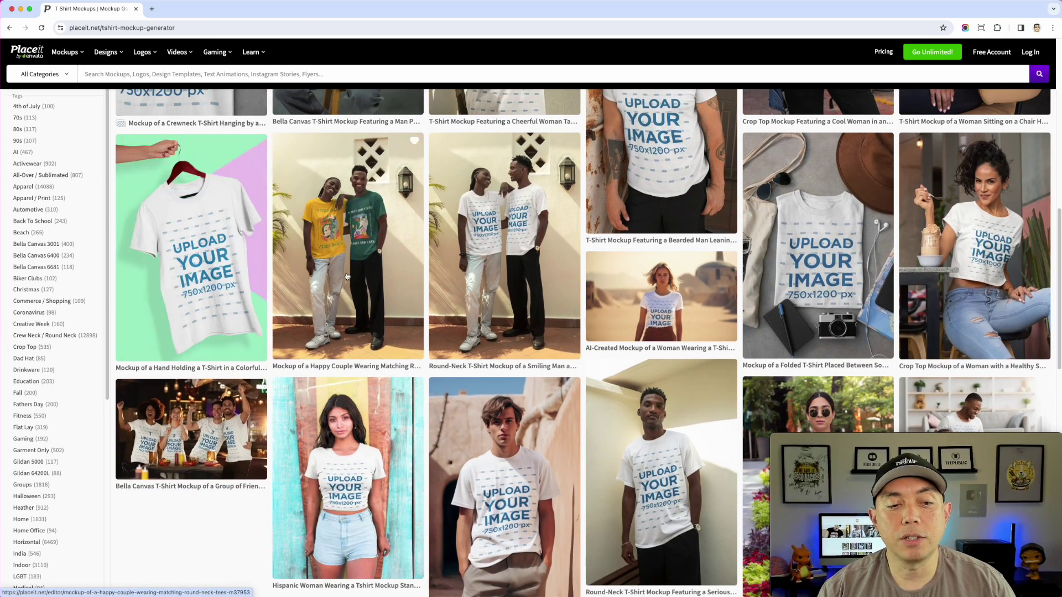
pyautogui.scroll(-3, 347, 277)
pyautogui.scroll(-2, 751, 272)
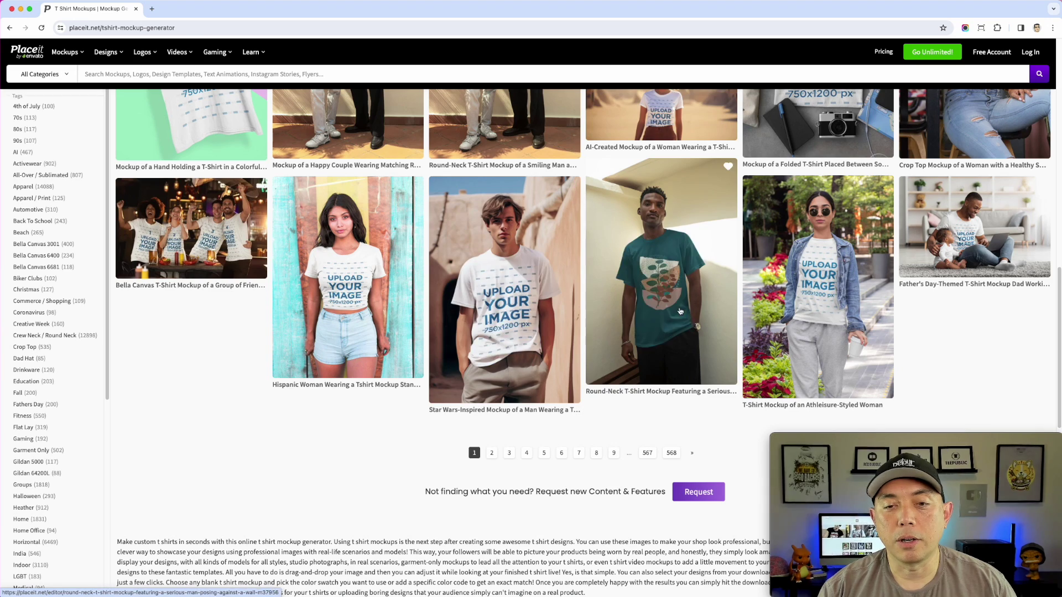
pyautogui.scroll(20, 582, 328)
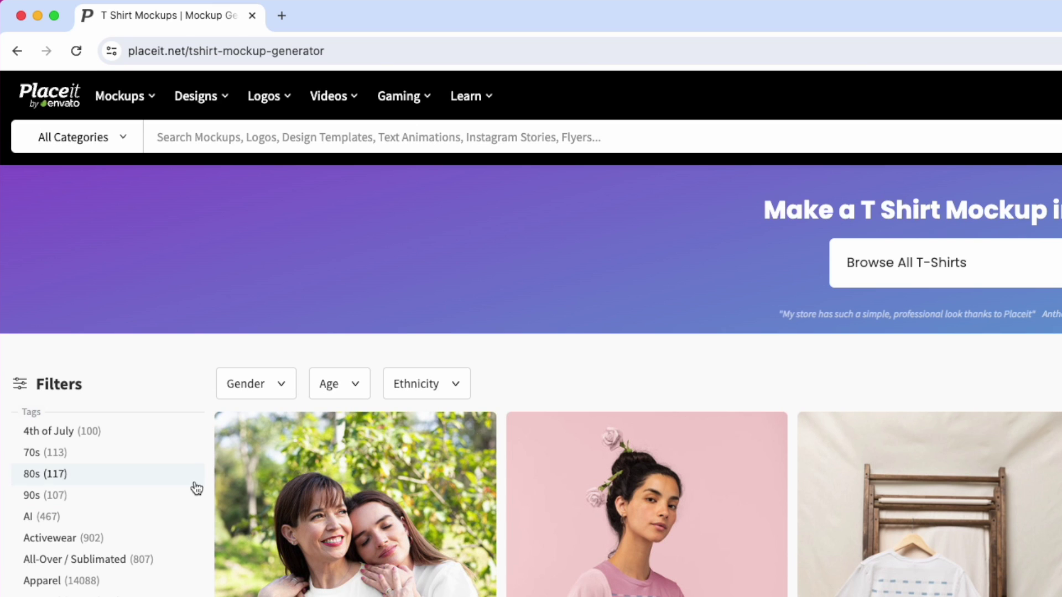
# Step: Search all categories for "free tshirt mockups" and open the free T-shirt mockup of the AI-created woman with her arms up
pyautogui.click(189, 130)
pyautogui.write('Fre')
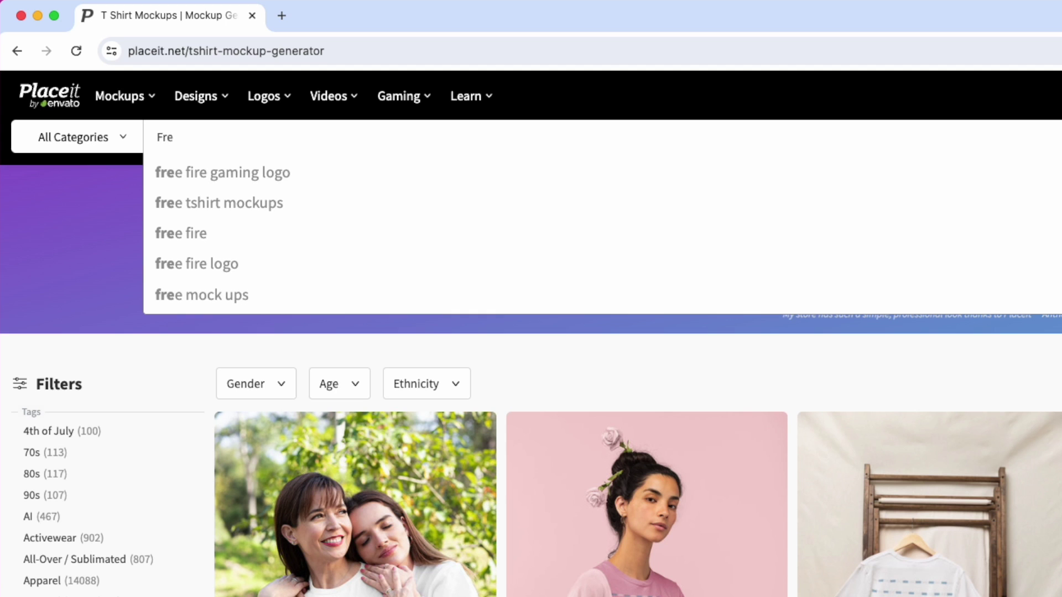
pyautogui.click(165, 206)
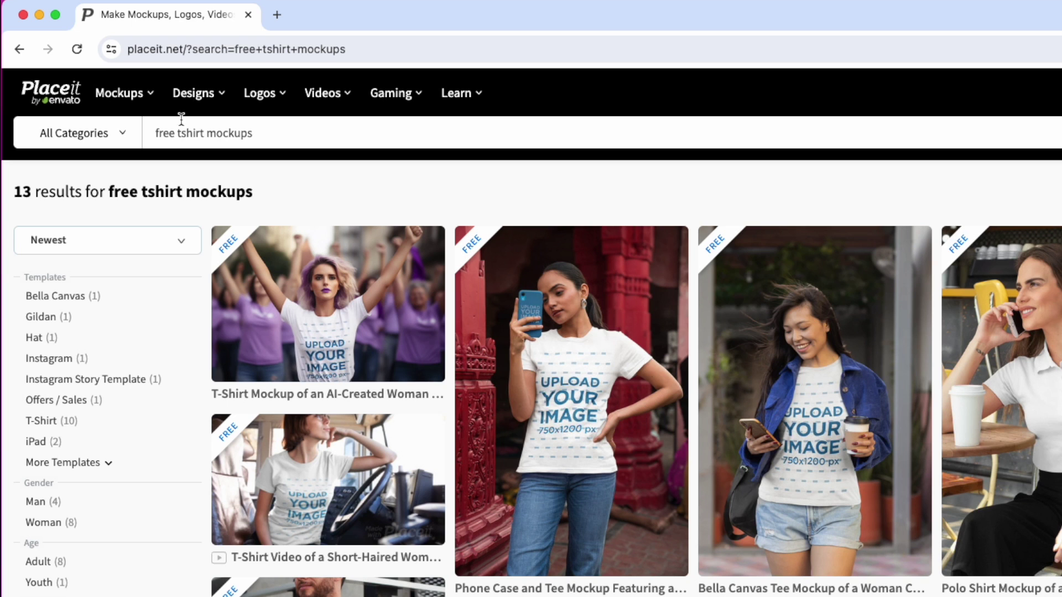
pyautogui.tripleClick(175, 135)
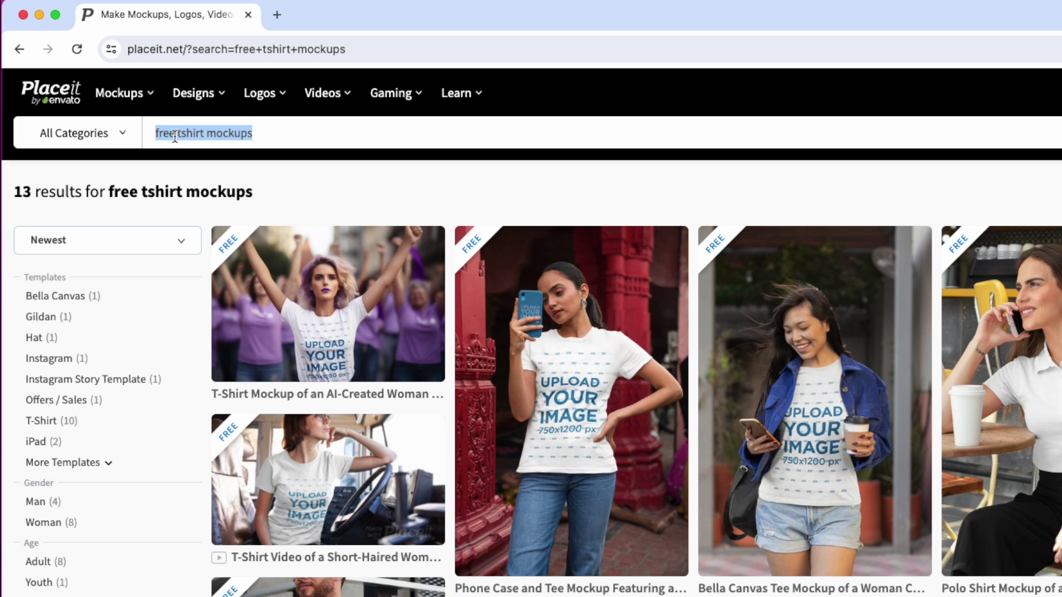
pyautogui.click(334, 329)
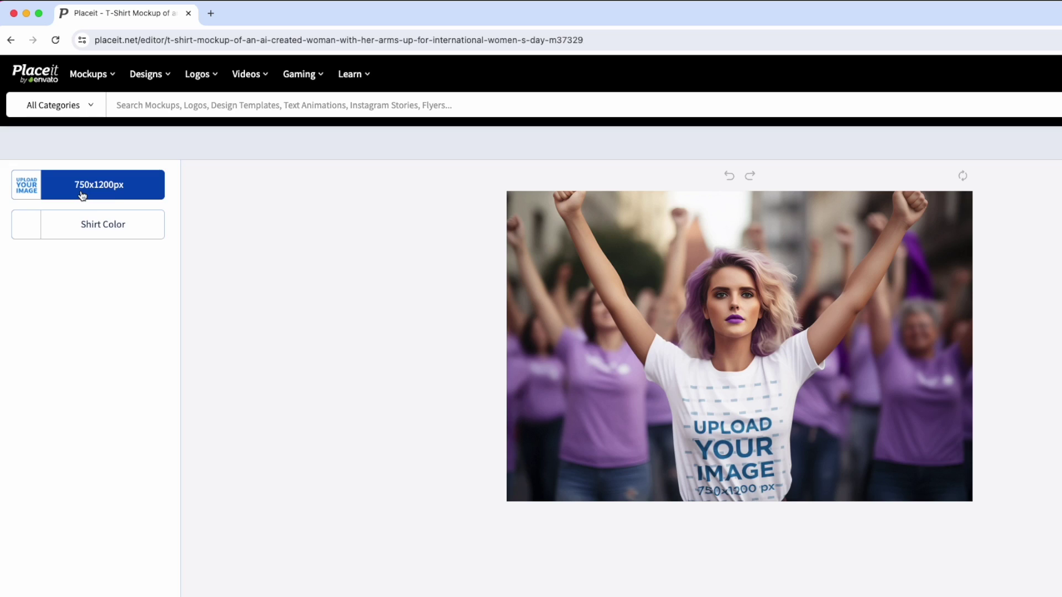
# Step: Upload autism awareness infinity.png from the Desktop as the design for the T-shirt mockup
pyautogui.click(109, 188)
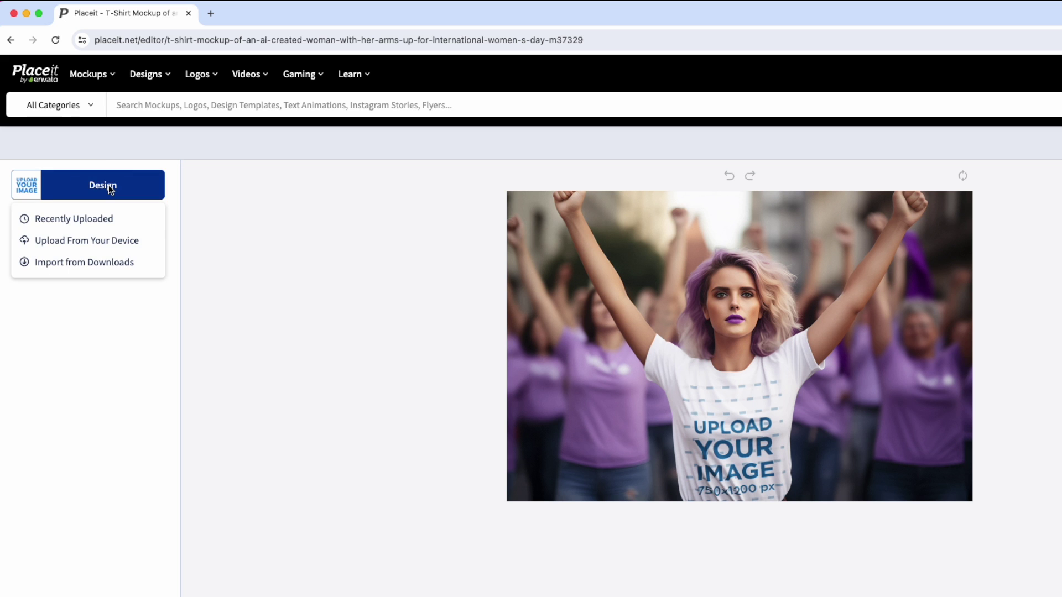
pyautogui.click(75, 241)
pyautogui.scroll(-6, 738, 432)
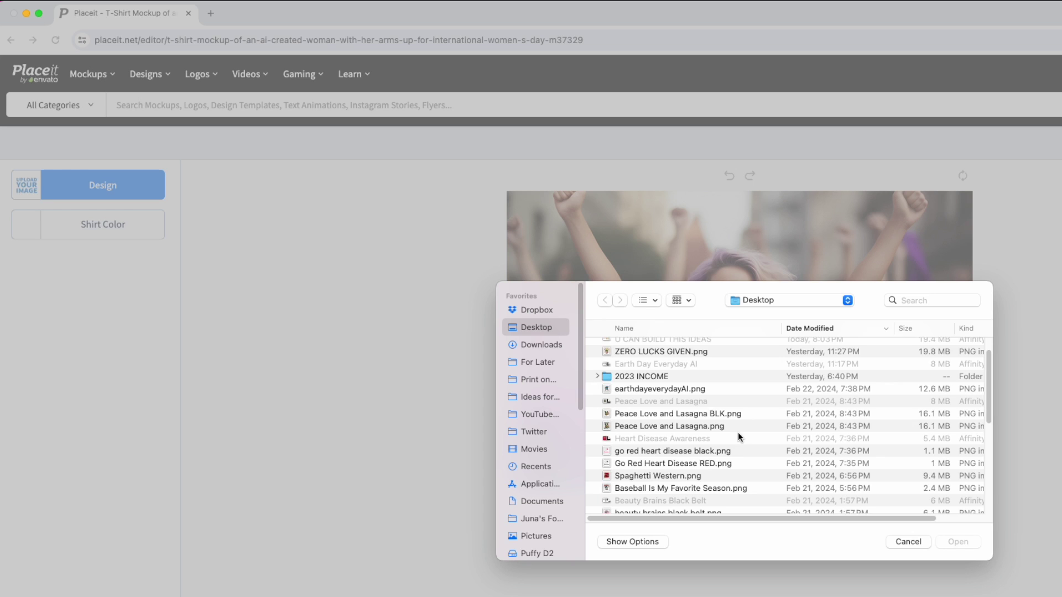
pyautogui.scroll(-4, 738, 434)
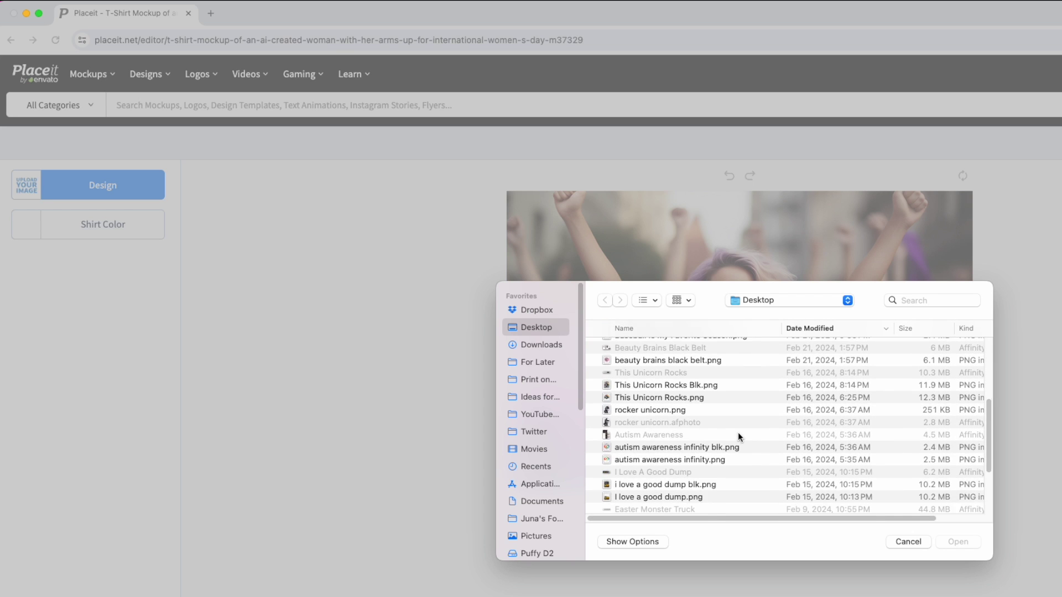
pyautogui.click(702, 405)
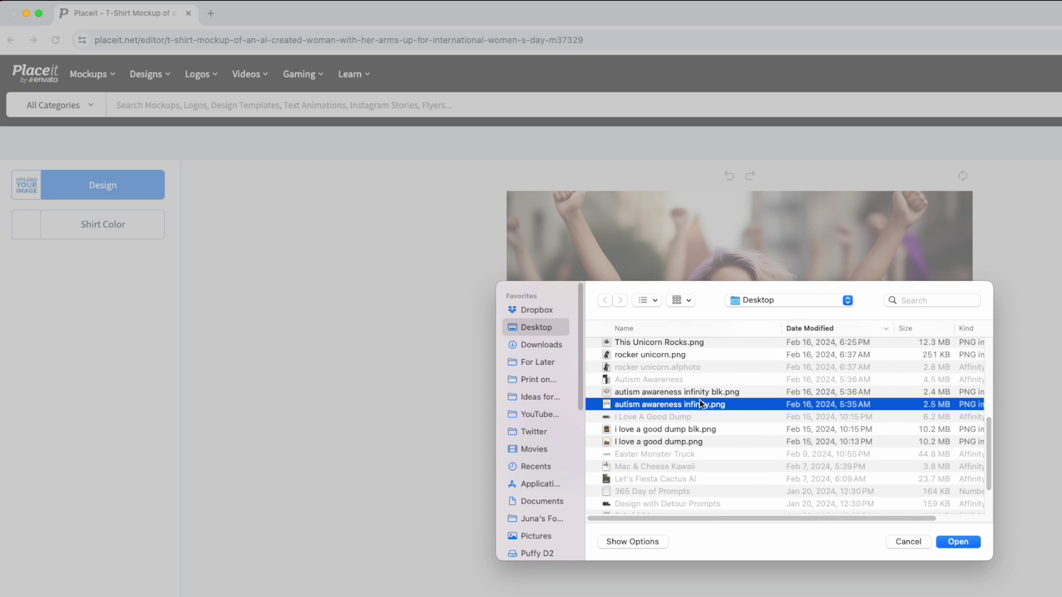
pyautogui.click(972, 544)
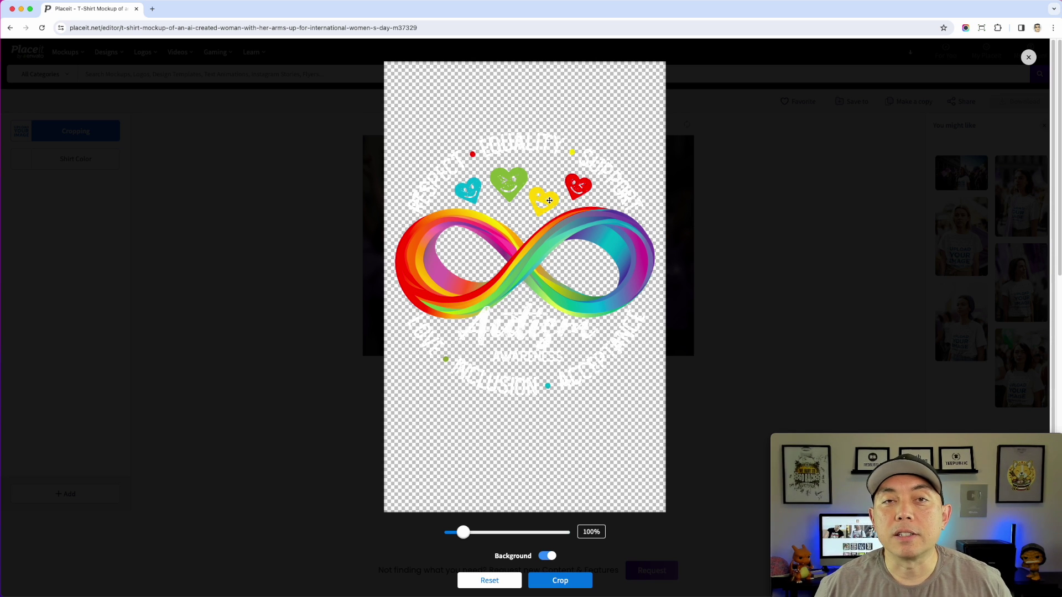
# Step: Scale the design to 90%, position it in the upper part of the print area, and apply the crop
pyautogui.moveTo(538, 234); pyautogui.dragTo(538, 178)
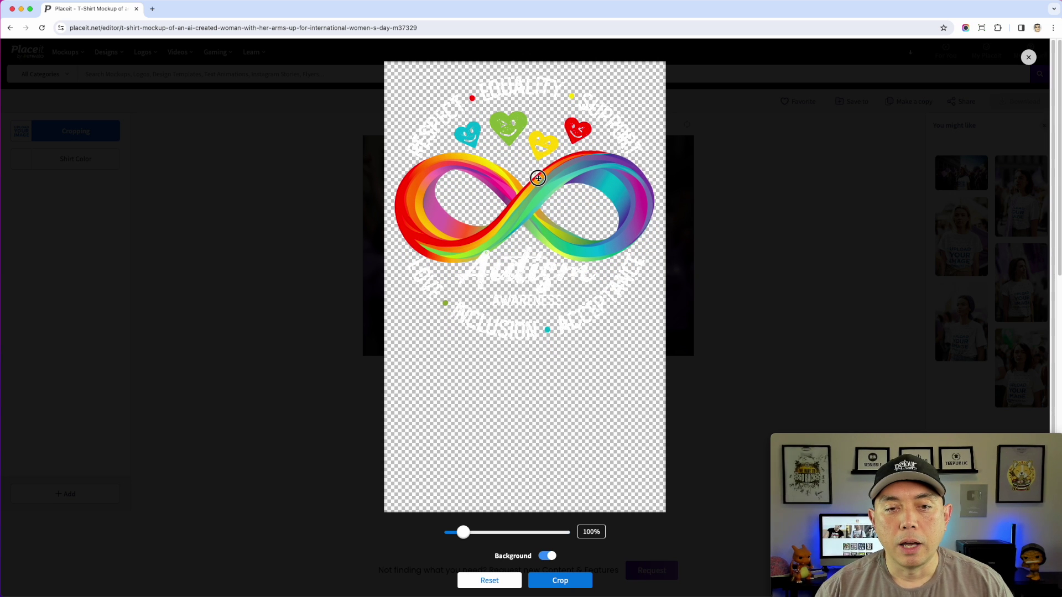
pyautogui.moveTo(906, 443)
pyautogui.moveTo(906, 443); pyautogui.dragTo(145, 428)
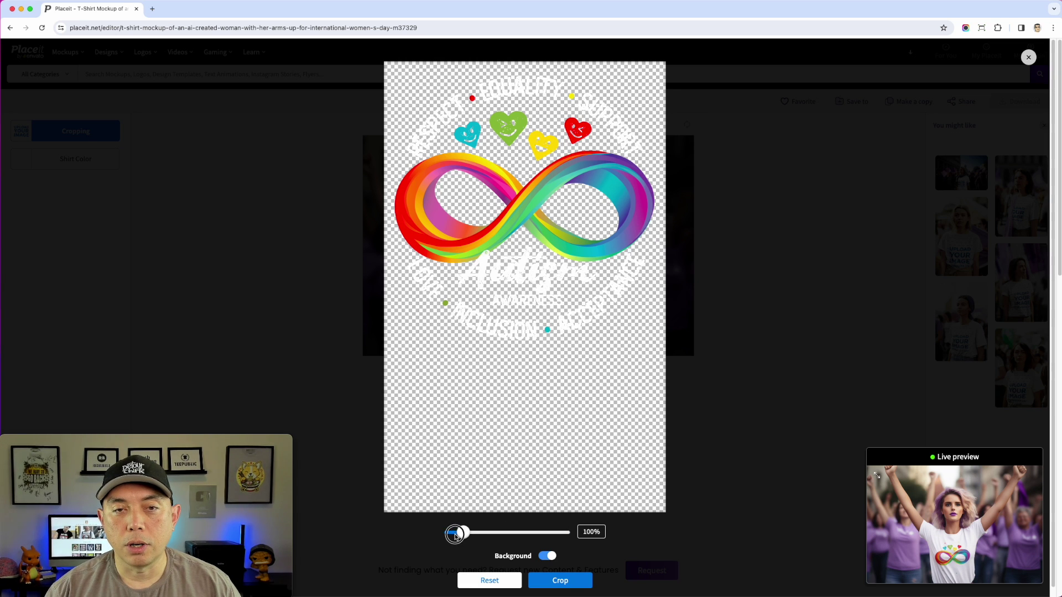
pyautogui.moveTo(457, 533); pyautogui.dragTo(454, 534)
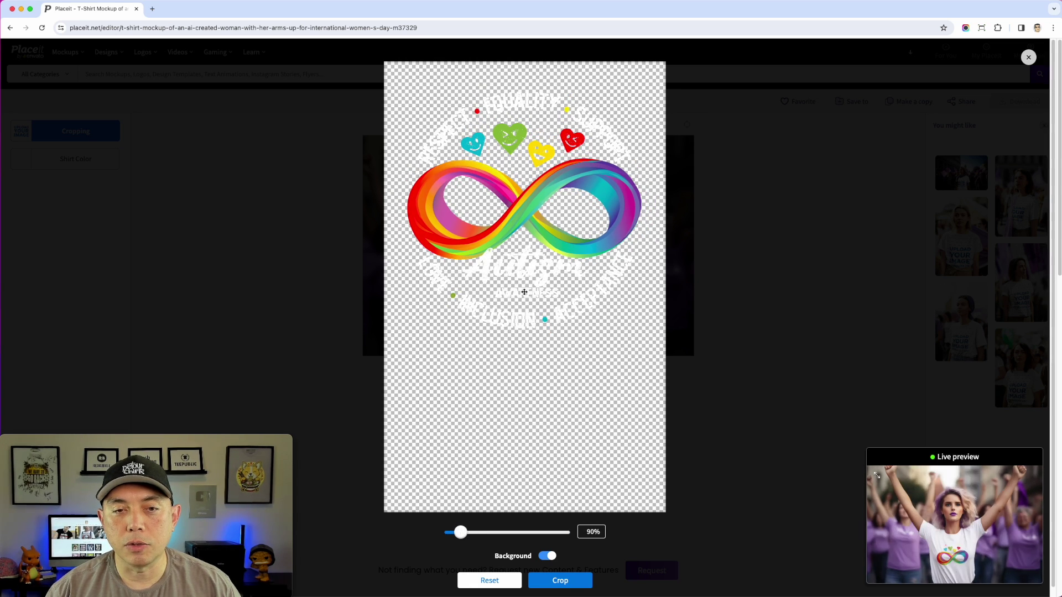
pyautogui.moveTo(530, 256)
pyautogui.mouseDown()
pyautogui.moveTo(521, 236)
pyautogui.moveTo(519, 252)
pyautogui.mouseUp()
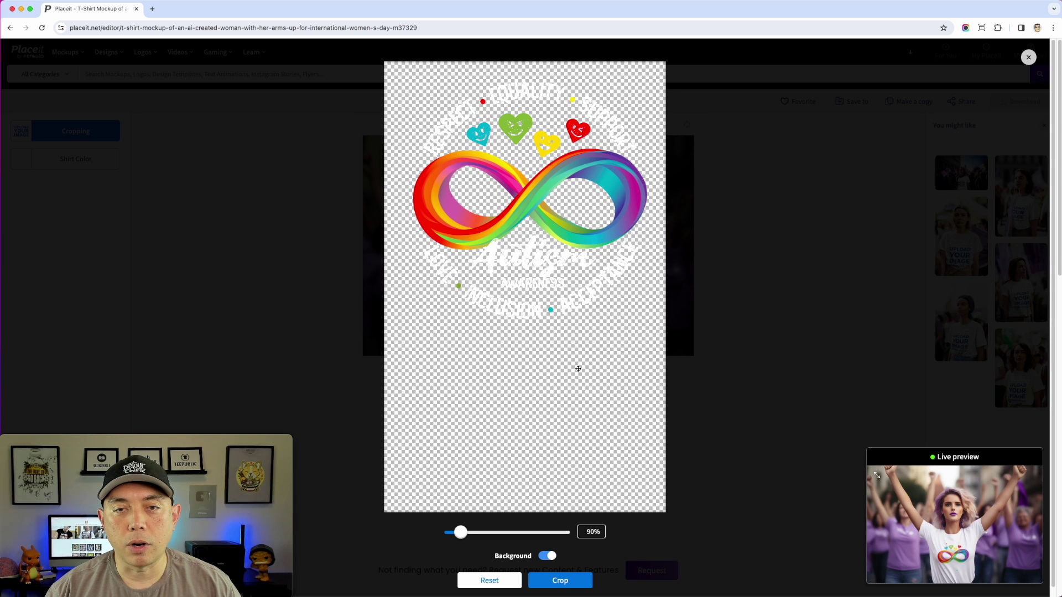
pyautogui.moveTo(550, 237); pyautogui.dragTo(538, 237)
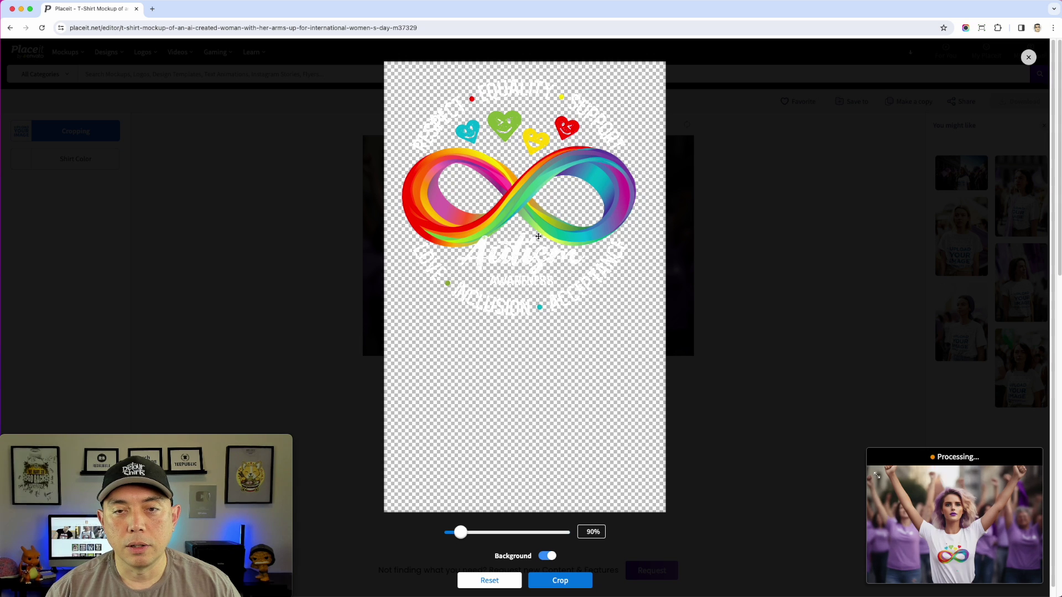
pyautogui.click(559, 580)
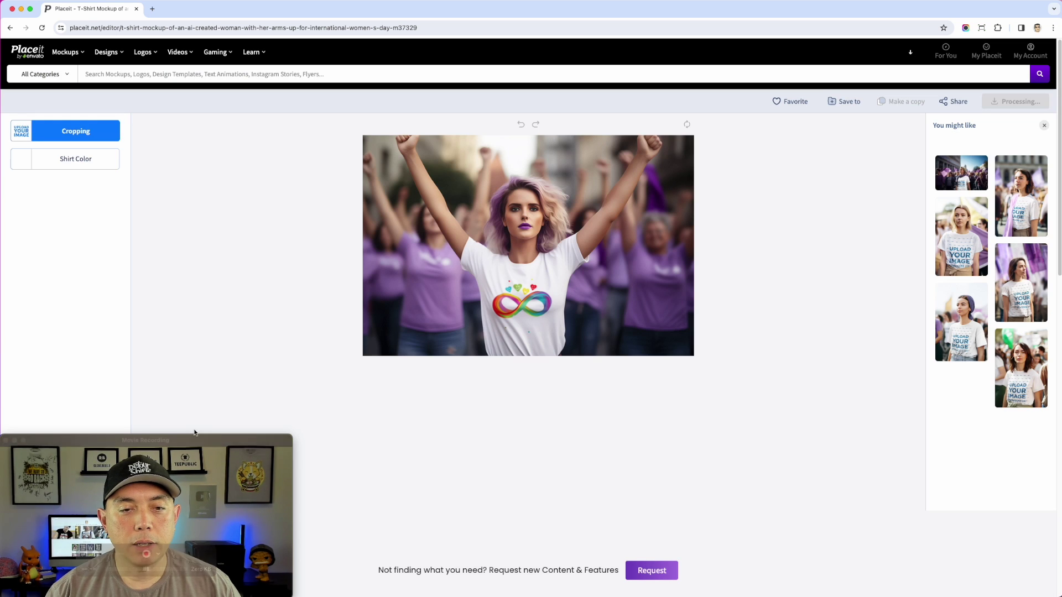
pyautogui.moveTo(222, 440); pyautogui.dragTo(962, 441)
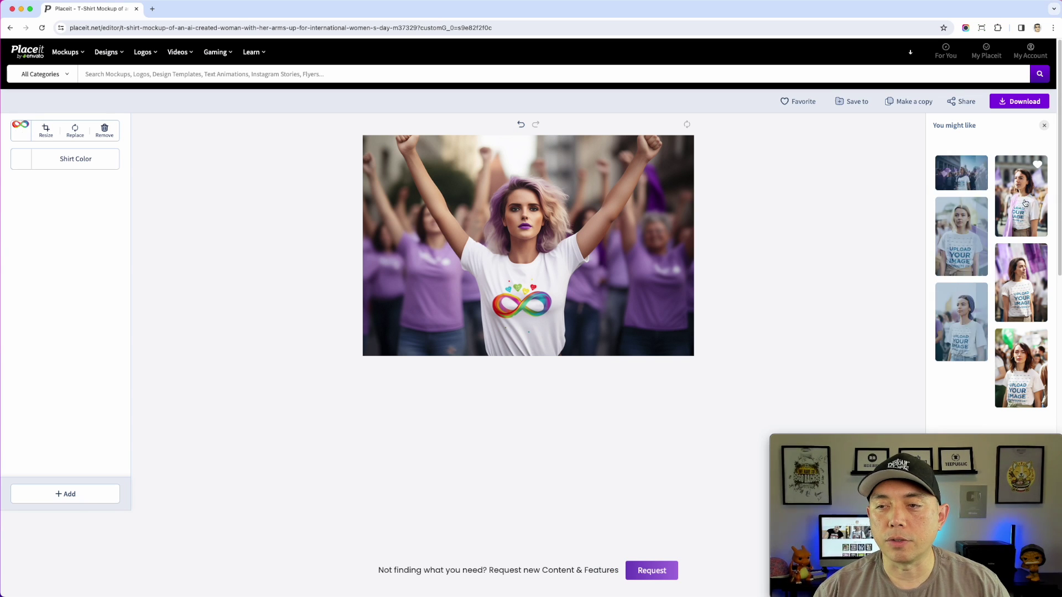
# Step: Open the suggested mockup of the woman with the purple scarf and set its shirt color to black
pyautogui.click(1021, 204)
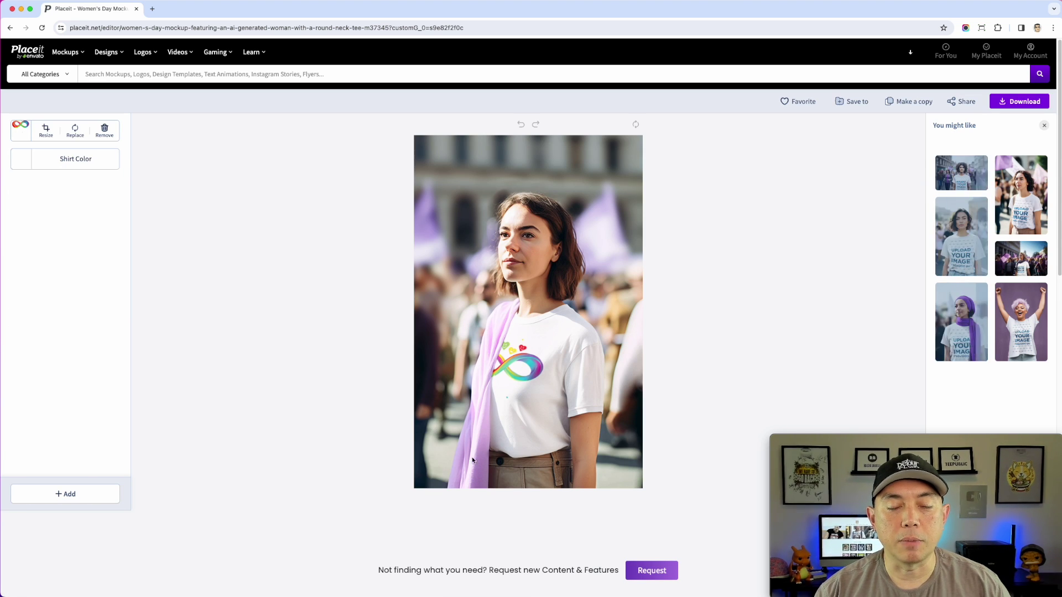
pyautogui.click(73, 160)
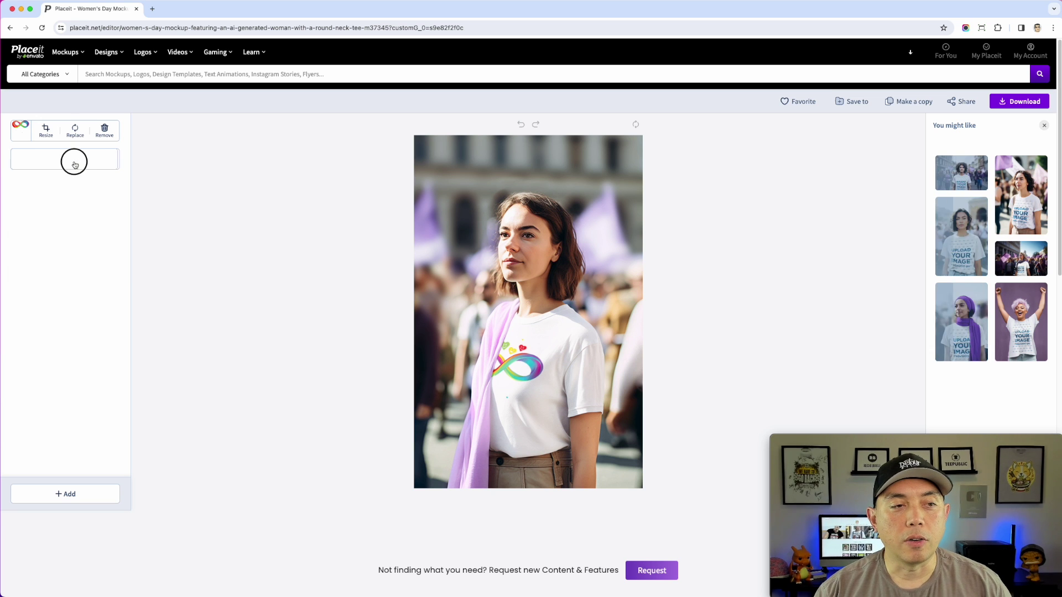
pyautogui.click(19, 280)
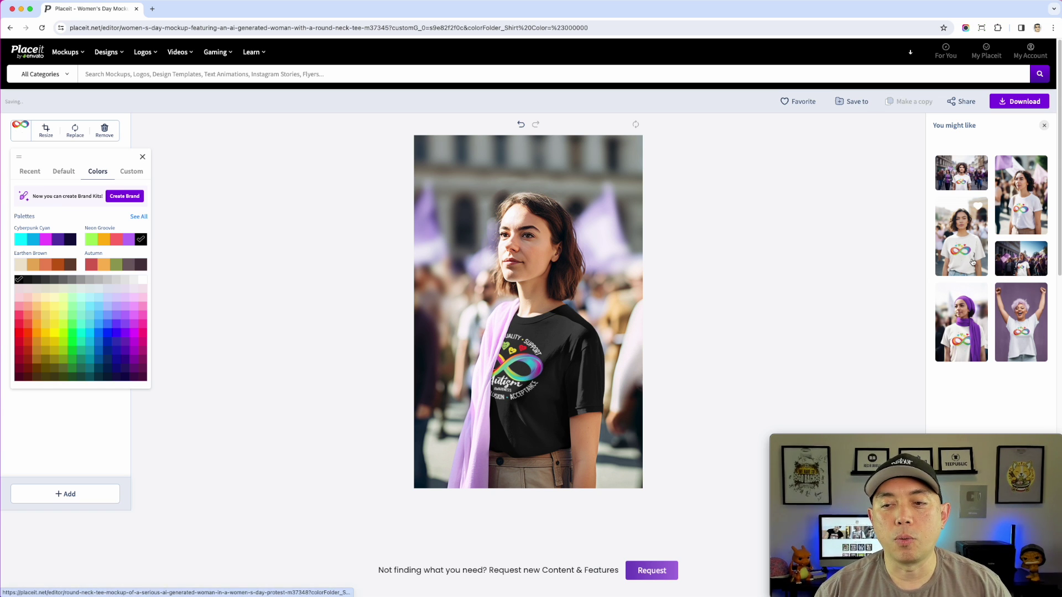
# Step: Open the round-neck tee mockup of the serious woman and try several shirt colors, ending with dark red #AA0B2D
pyautogui.click(928, 263)
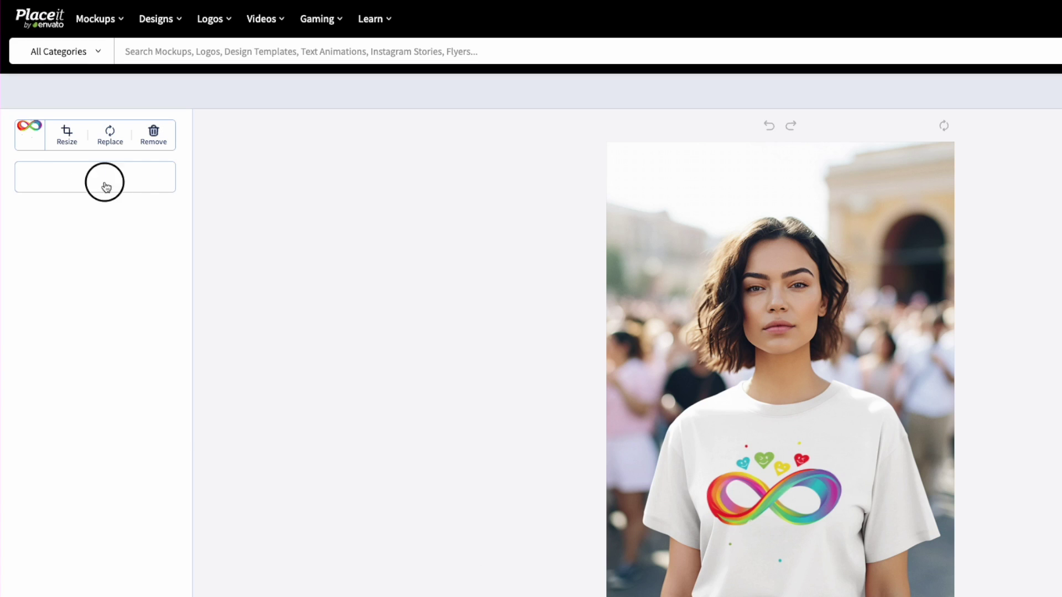
pyautogui.click(106, 188)
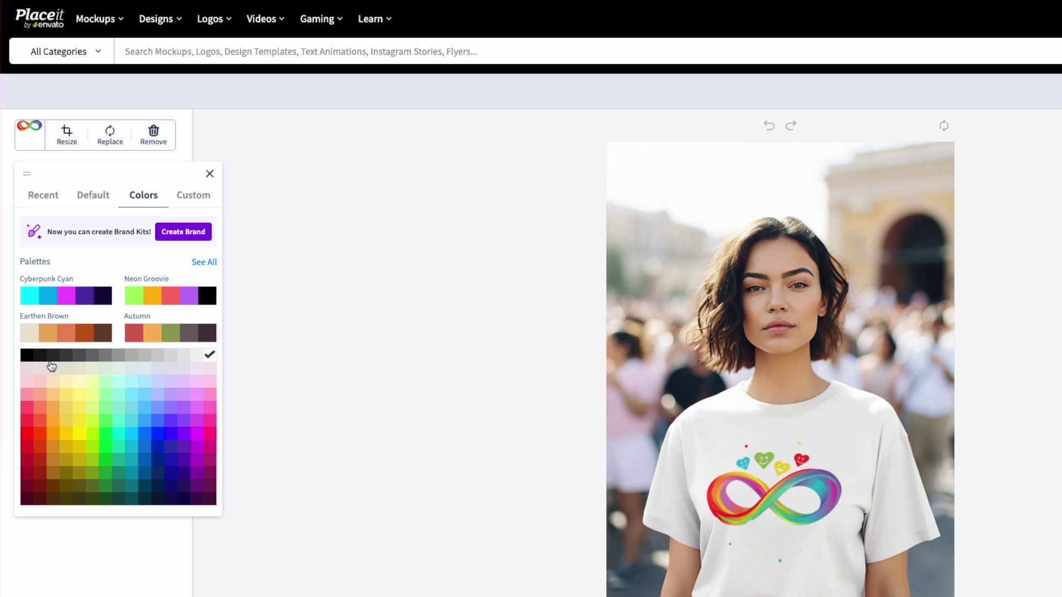
pyautogui.click(103, 296)
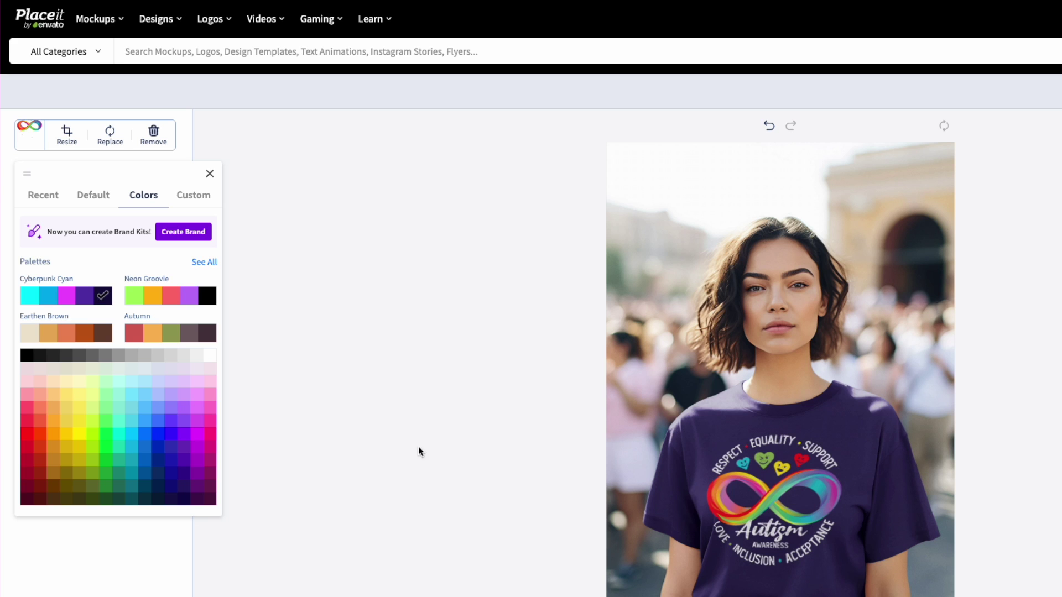
pyautogui.click(158, 433)
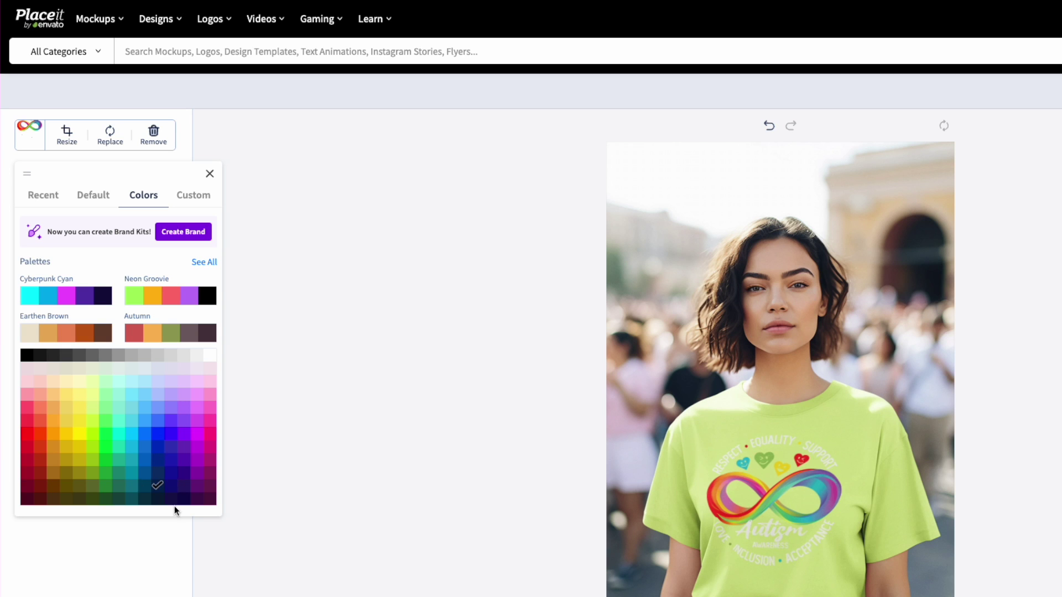
pyautogui.click(203, 495)
pyautogui.click(67, 476)
pyautogui.click(27, 473)
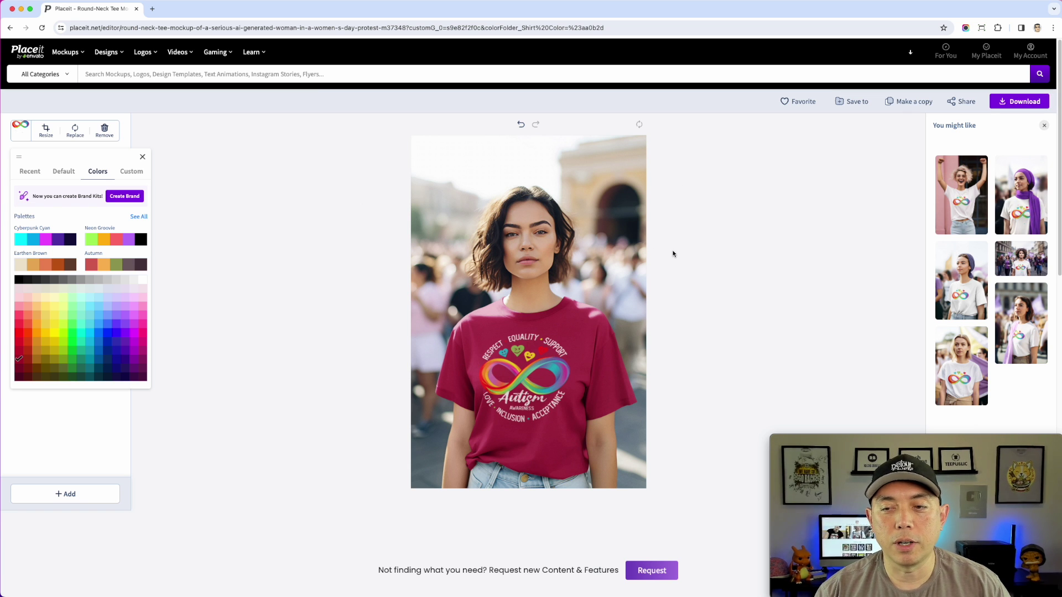
# Step: Look through the recent, default, palette and custom options for the shirt color, and close the color picker
pyautogui.scroll(-1, 730, 336)
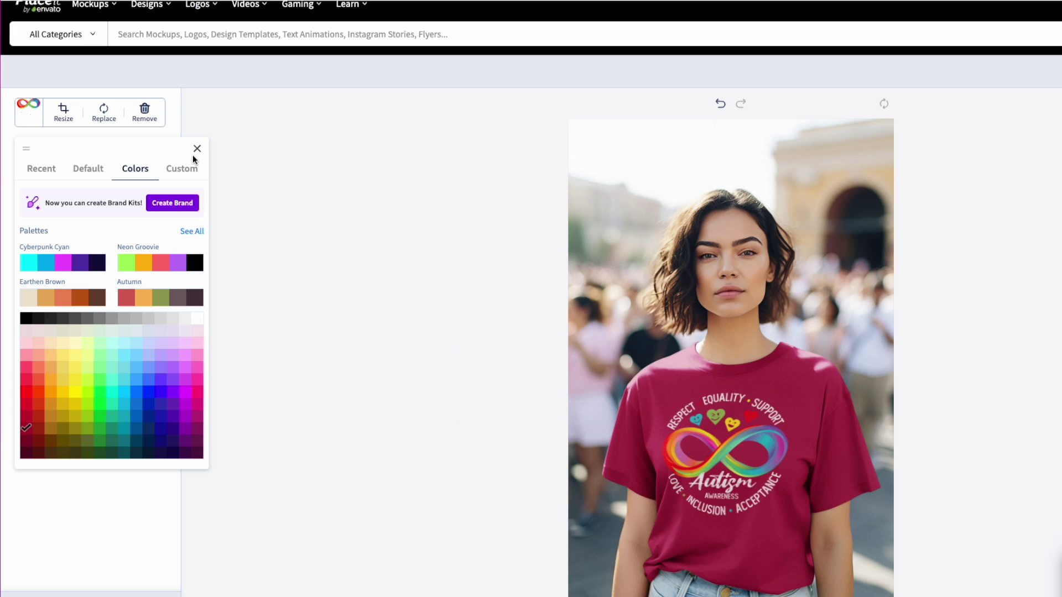
pyautogui.click(42, 173)
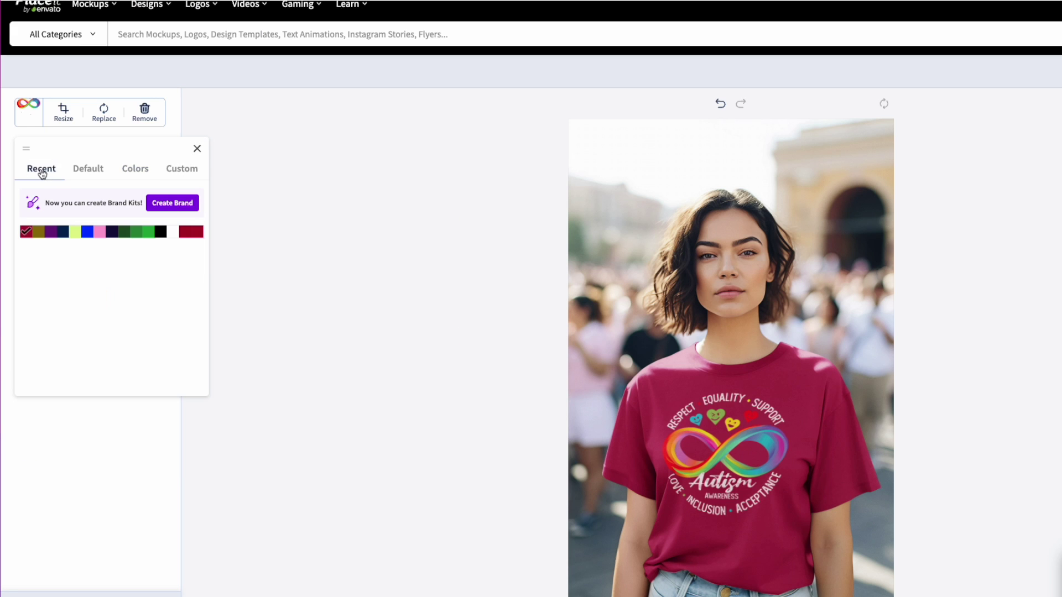
pyautogui.click(93, 169)
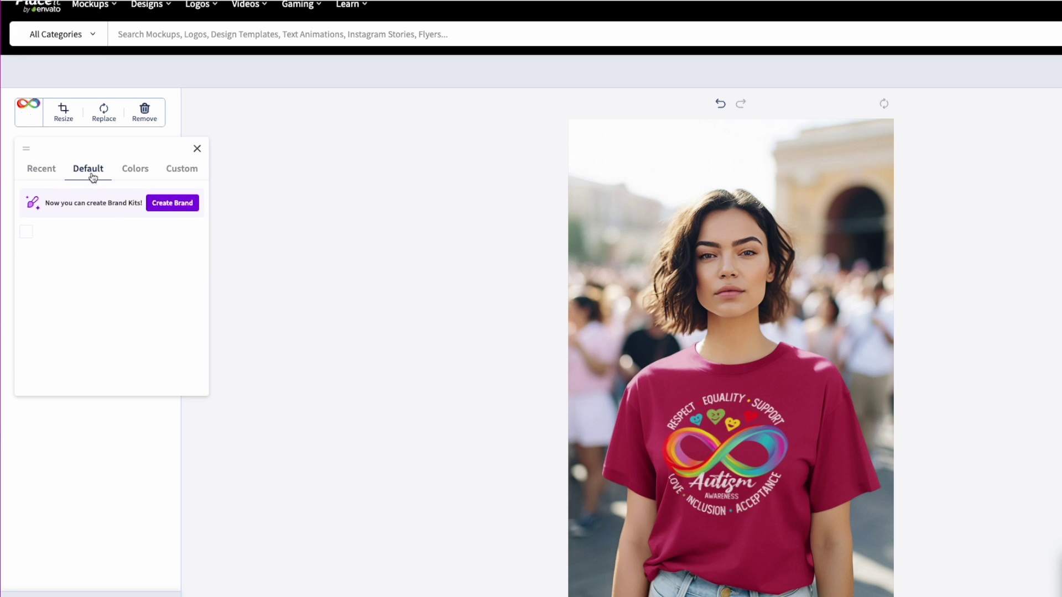
pyautogui.click(135, 173)
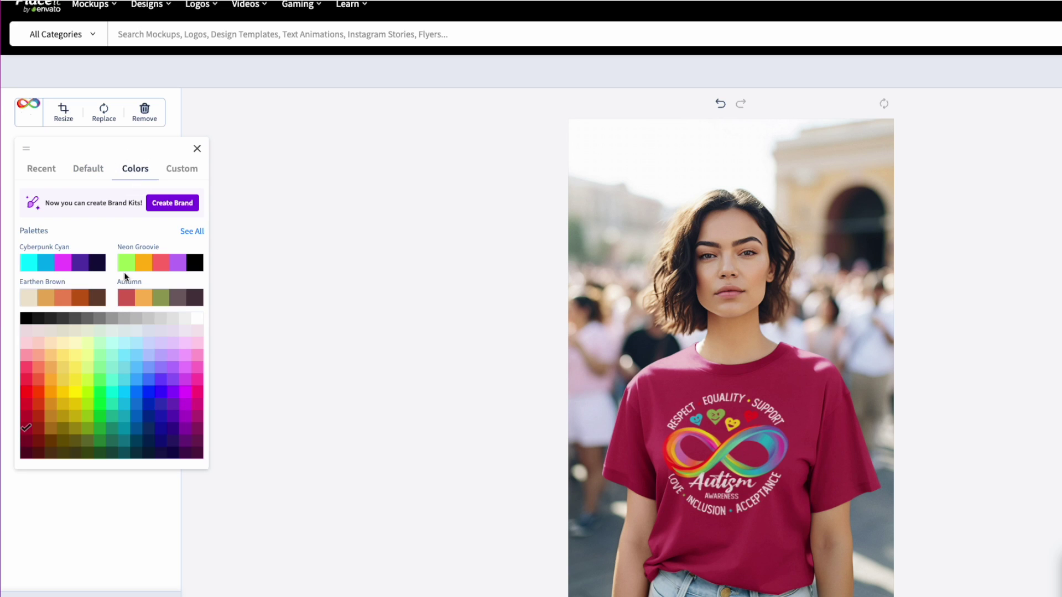
pyautogui.click(186, 175)
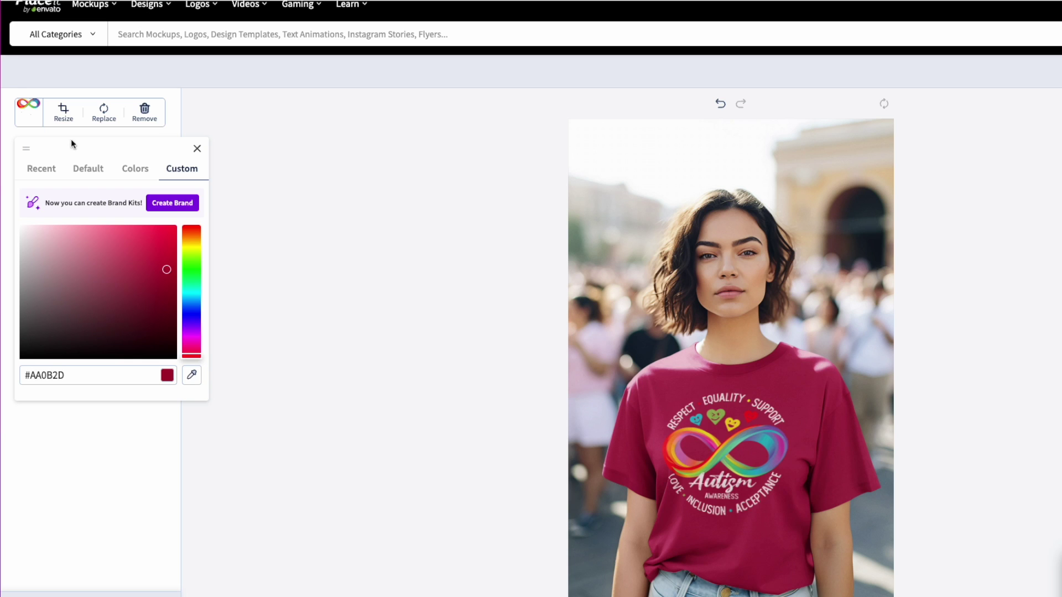
pyautogui.click(198, 150)
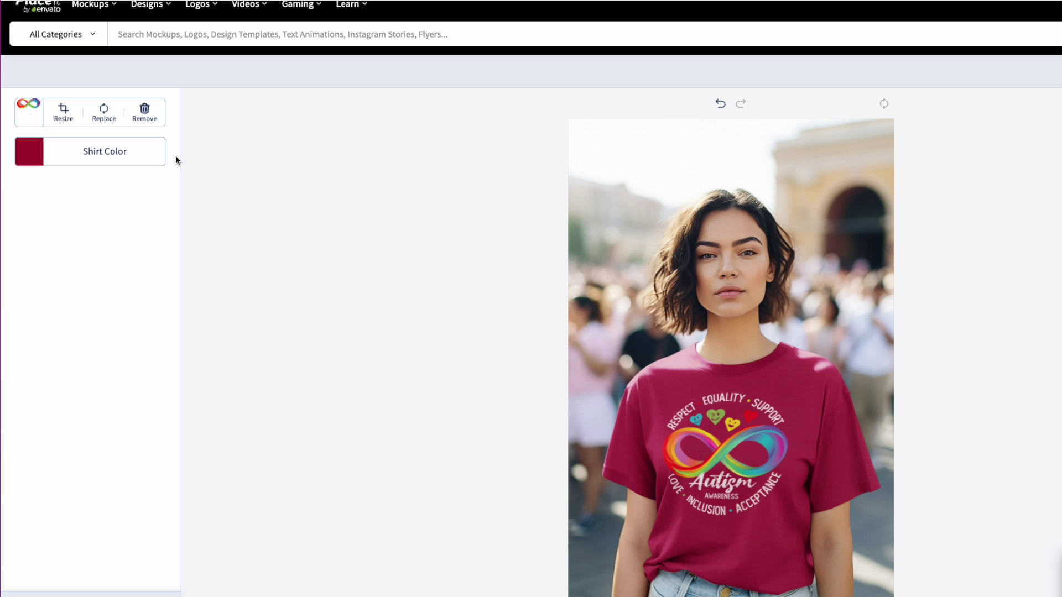
# Step: Resize the design on the dark red shirt to 92% and apply the crop
pyautogui.click(64, 113)
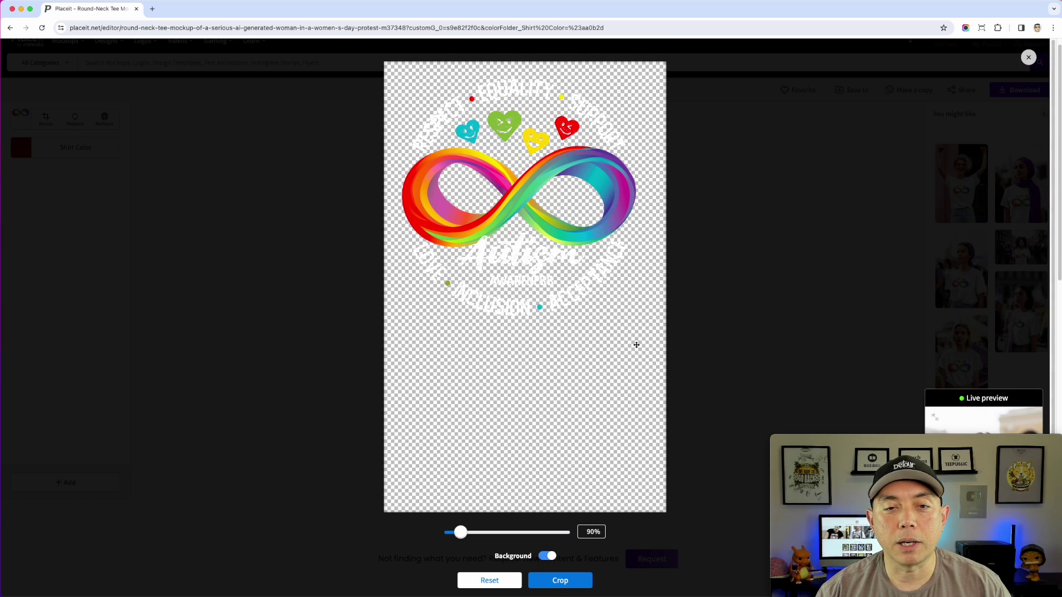
pyautogui.moveTo(461, 533); pyautogui.dragTo(463, 533)
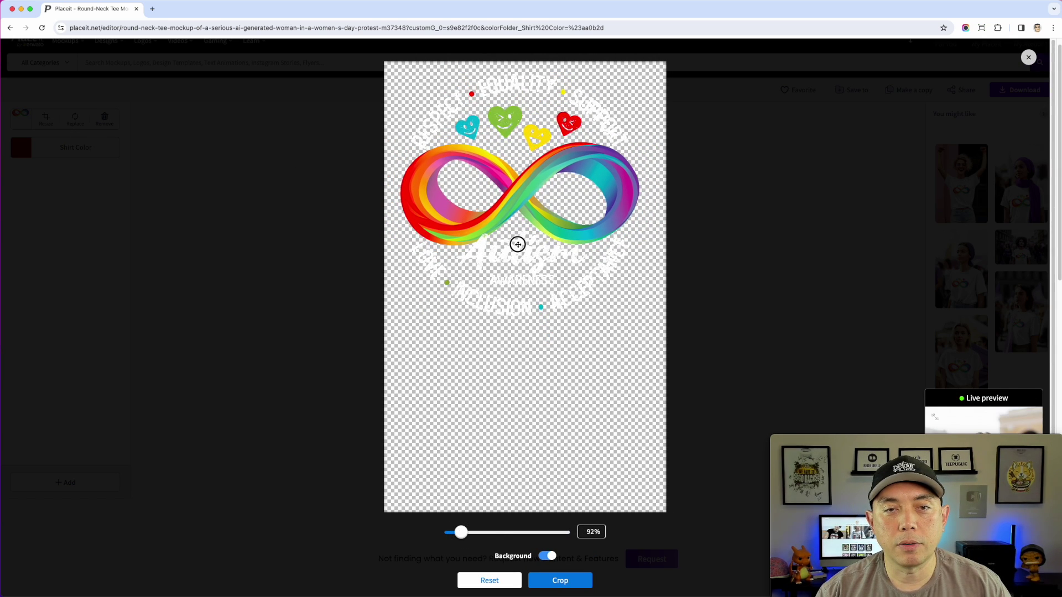
pyautogui.click(586, 585)
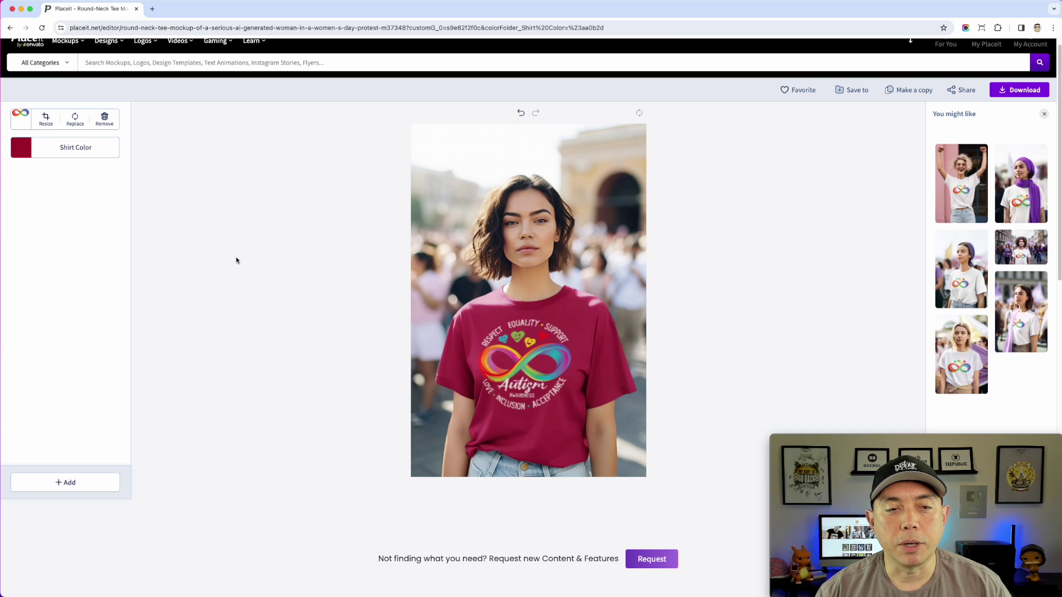
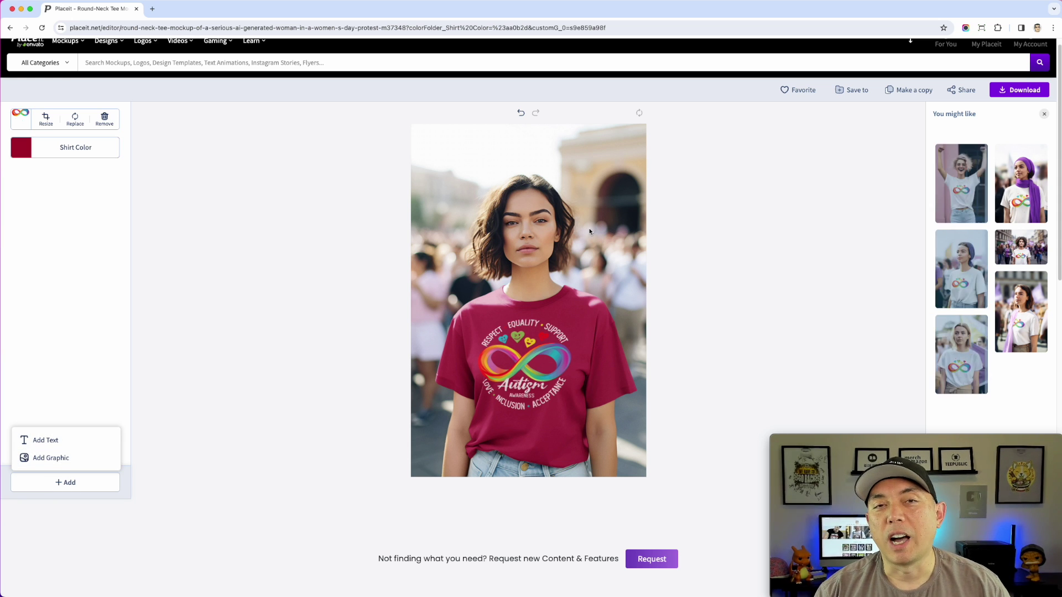
# Step: Browse the available graphics and uploads, and add the graphic of a man with glasses in an oval beside the woman's head
pyautogui.click(72, 454)
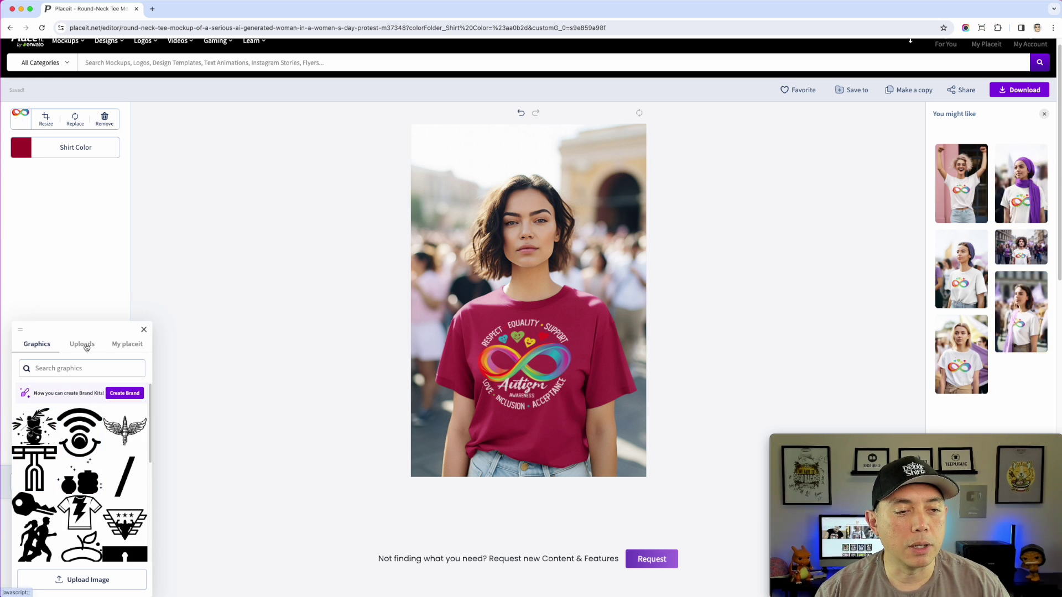
pyautogui.click(129, 347)
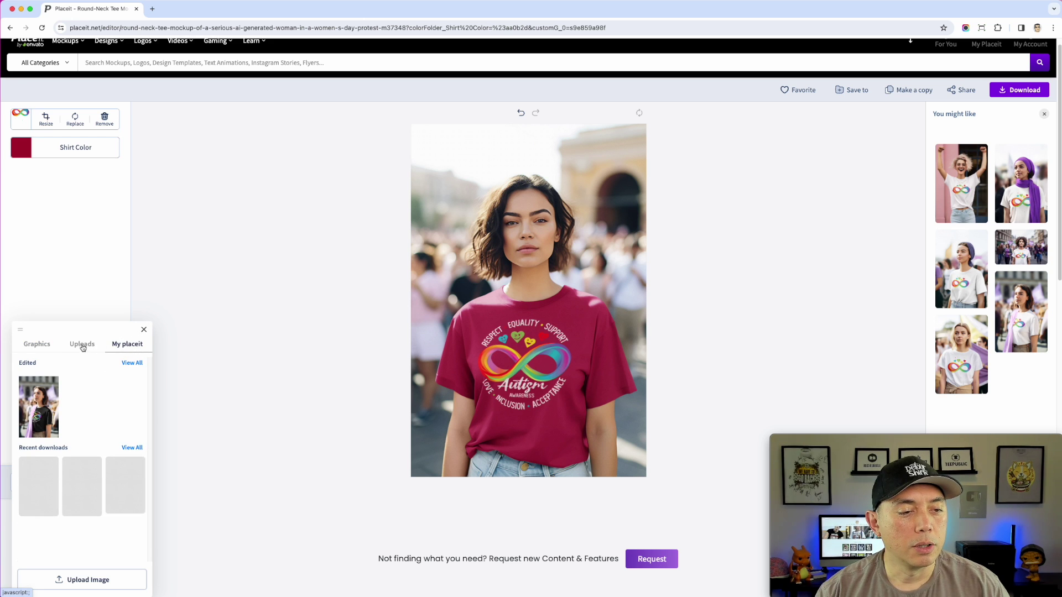
pyautogui.click(83, 347)
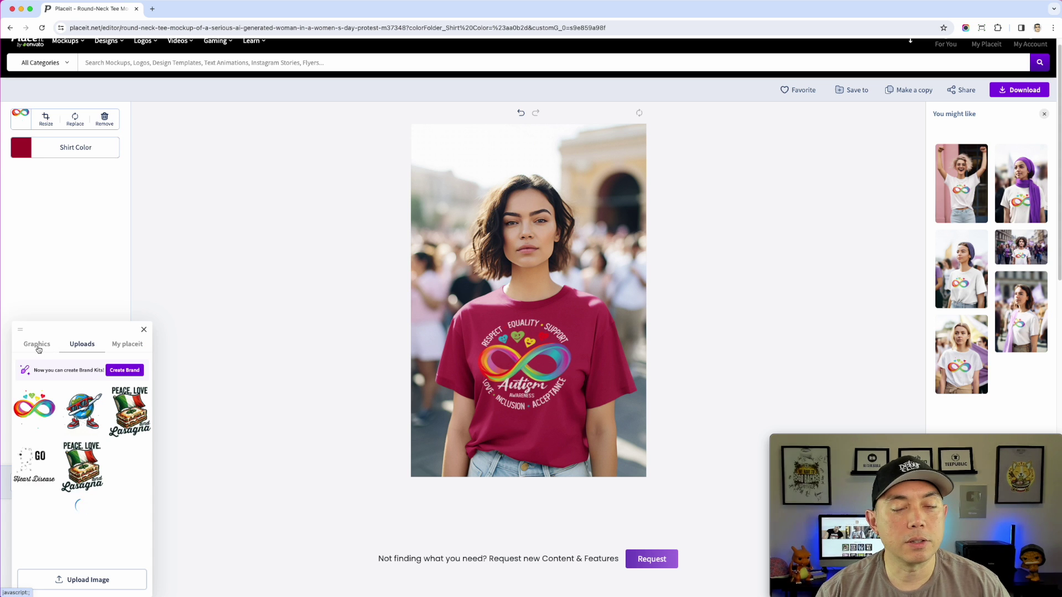
pyautogui.click(37, 344)
pyautogui.scroll(-2, 90, 486)
pyautogui.scroll(-6, 89, 487)
pyautogui.click(83, 423)
pyautogui.moveTo(550, 188); pyautogui.dragTo(624, 200)
pyautogui.click(167, 183)
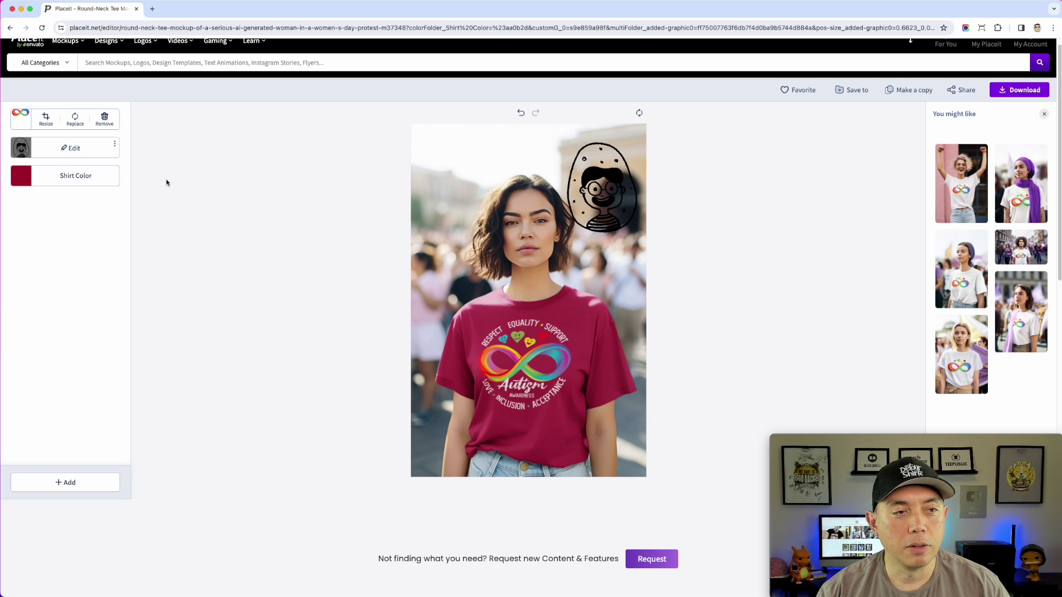
# Step: Swap the glasses-man graphic for the solid black scalloped badge placed beside the woman's head, and hide that graphic
pyautogui.click(65, 149)
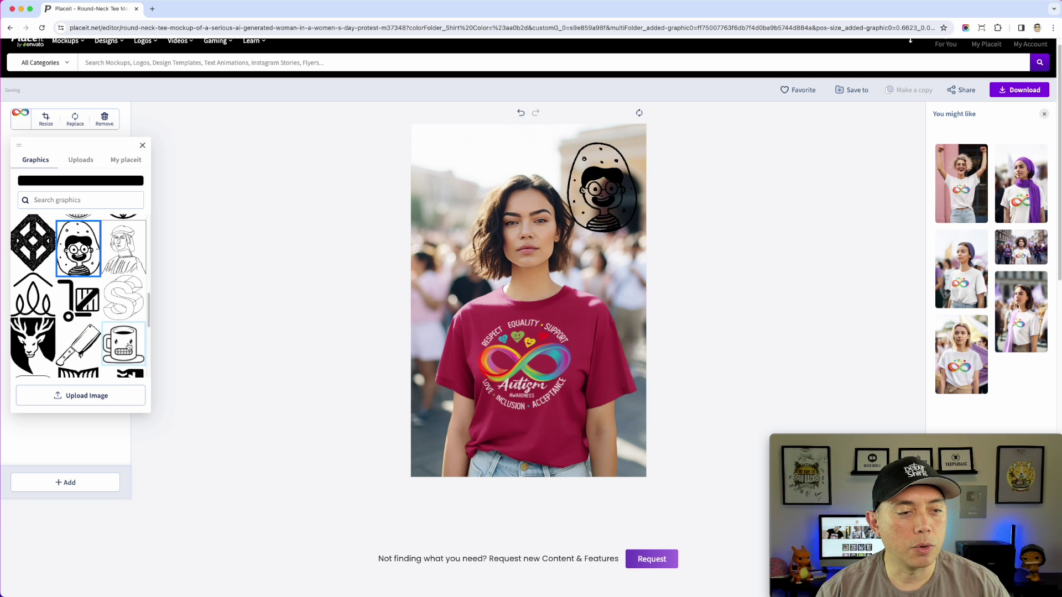
pyautogui.scroll(-5, 45, 341)
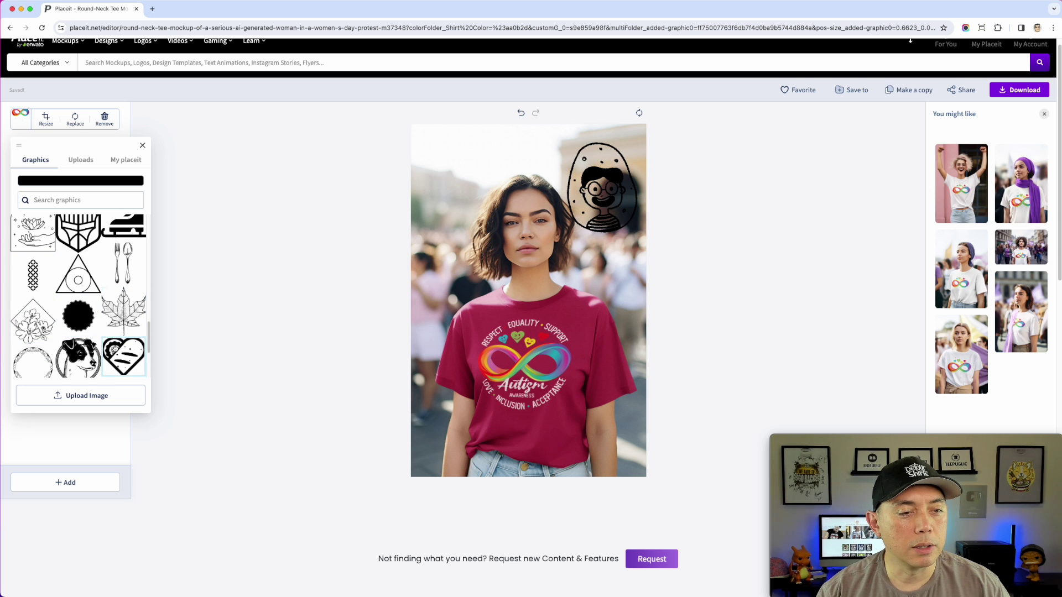
pyautogui.click(83, 319)
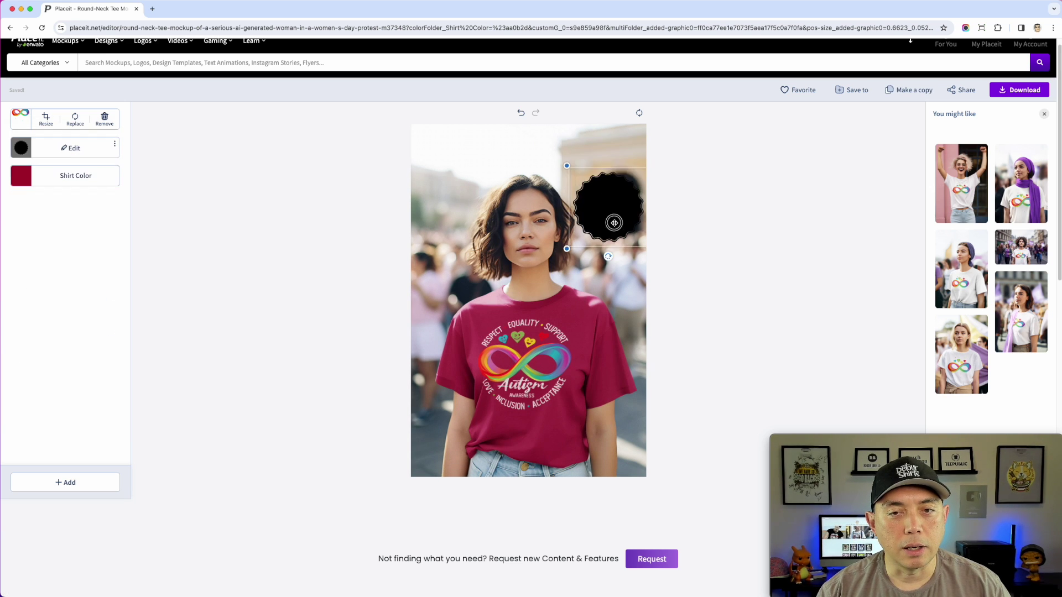
pyautogui.moveTo(591, 178); pyautogui.dragTo(603, 189)
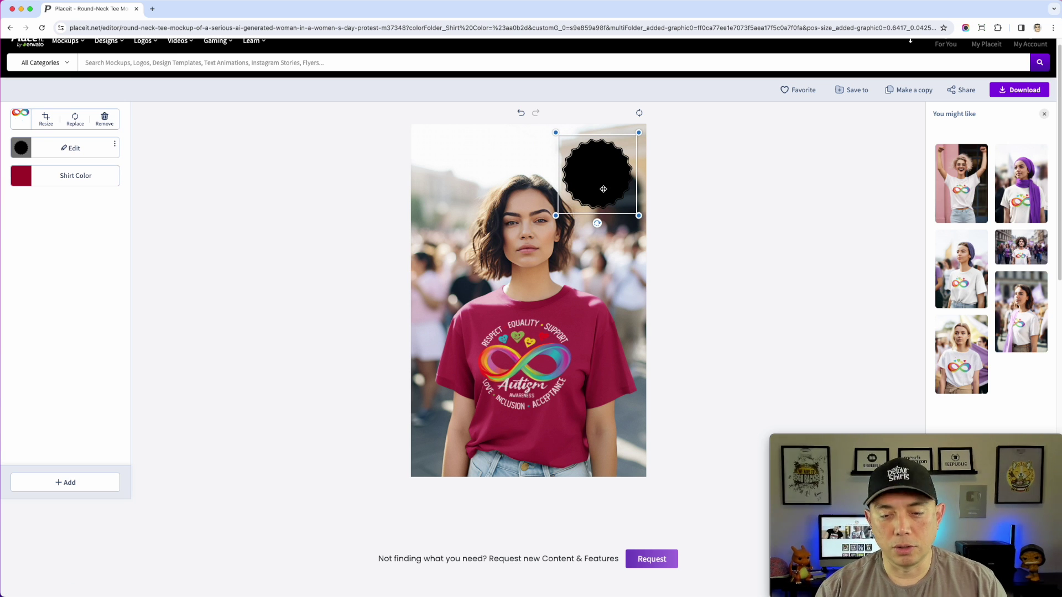
pyautogui.click(113, 145)
pyautogui.click(142, 163)
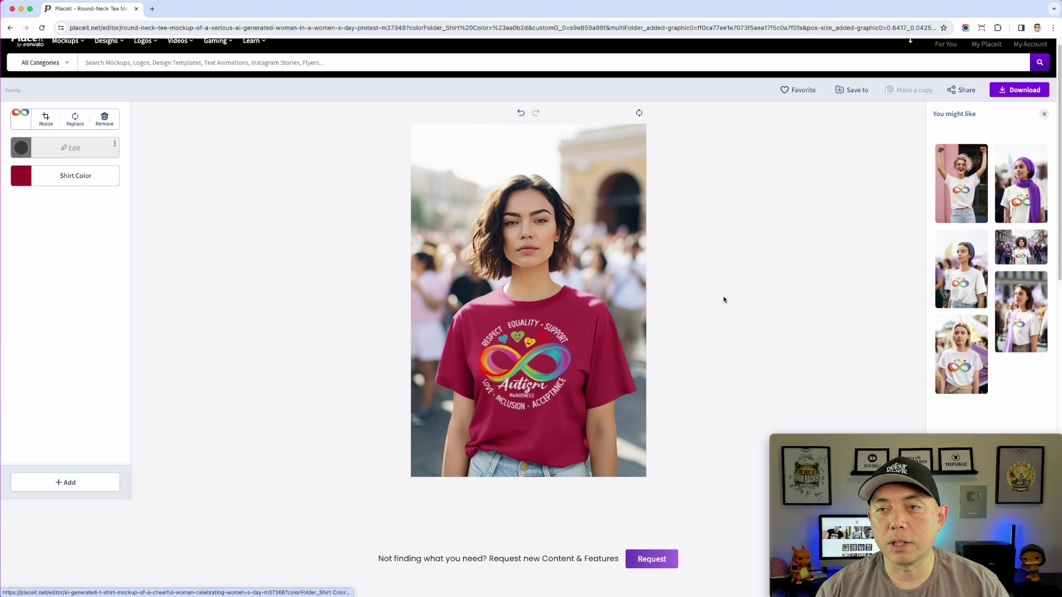
# Step: Look through the suggested mockups and the template description below the editor
pyautogui.scroll(-5, 713, 310)
pyautogui.scroll(-4, 691, 369)
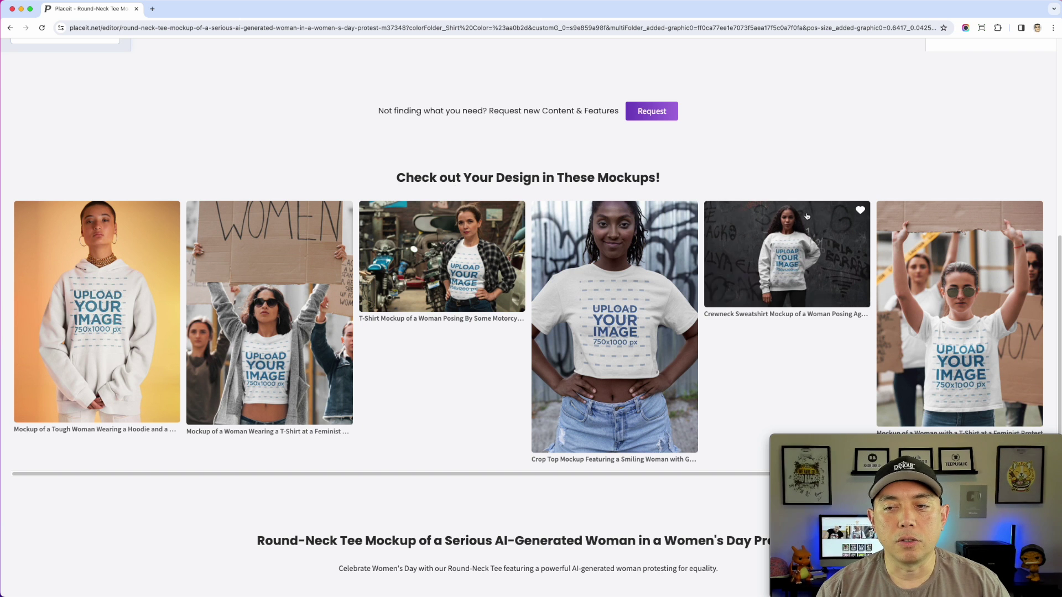
pyautogui.scroll(-1, 765, 210)
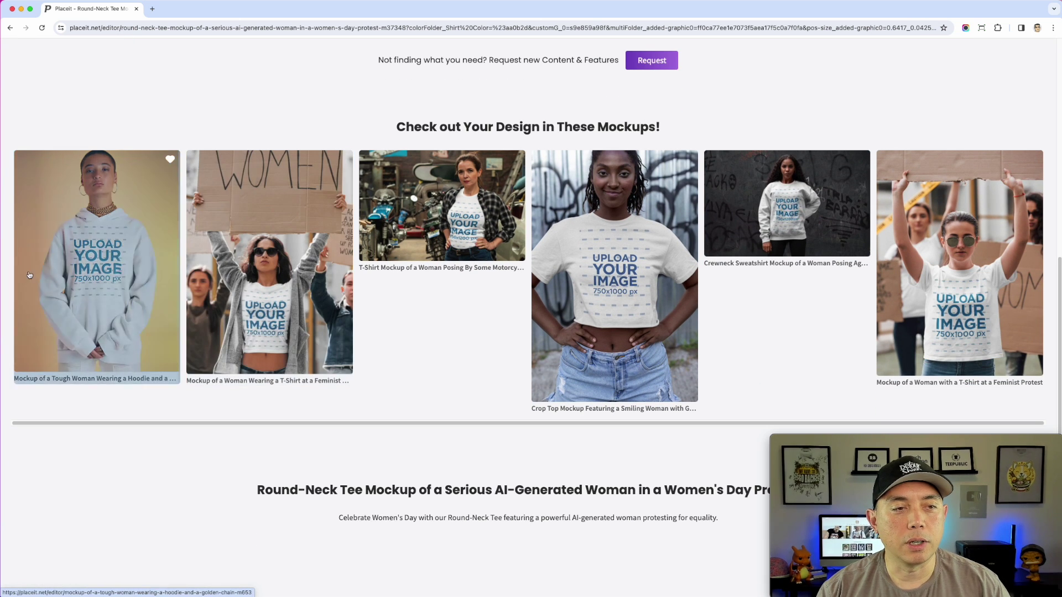
pyautogui.scroll(-4, 708, 430)
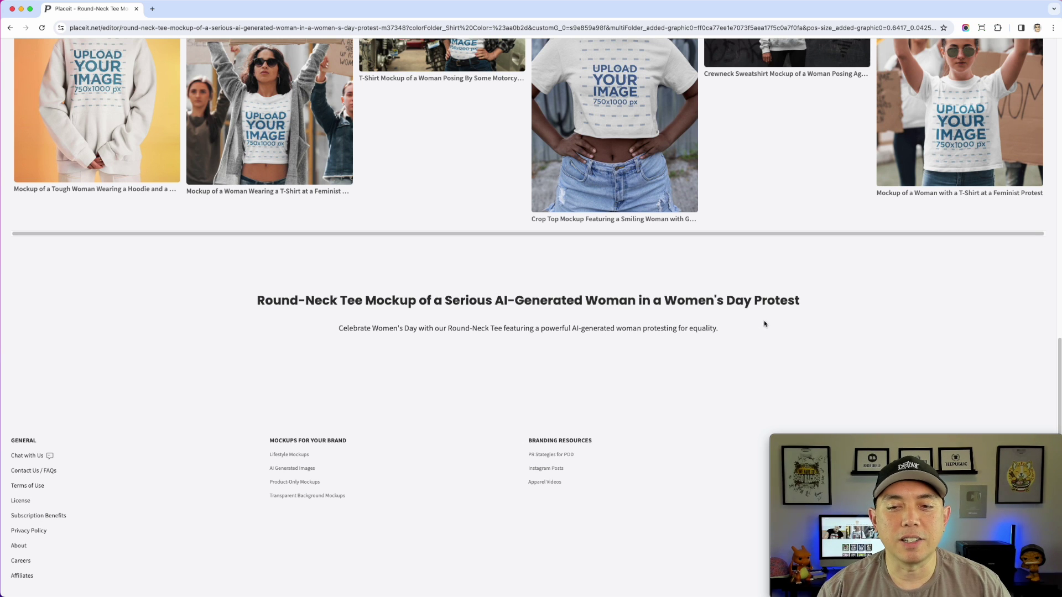
pyautogui.scroll(15, 759, 322)
pyautogui.scroll(-5, 553, 485)
pyautogui.scroll(-9, 553, 485)
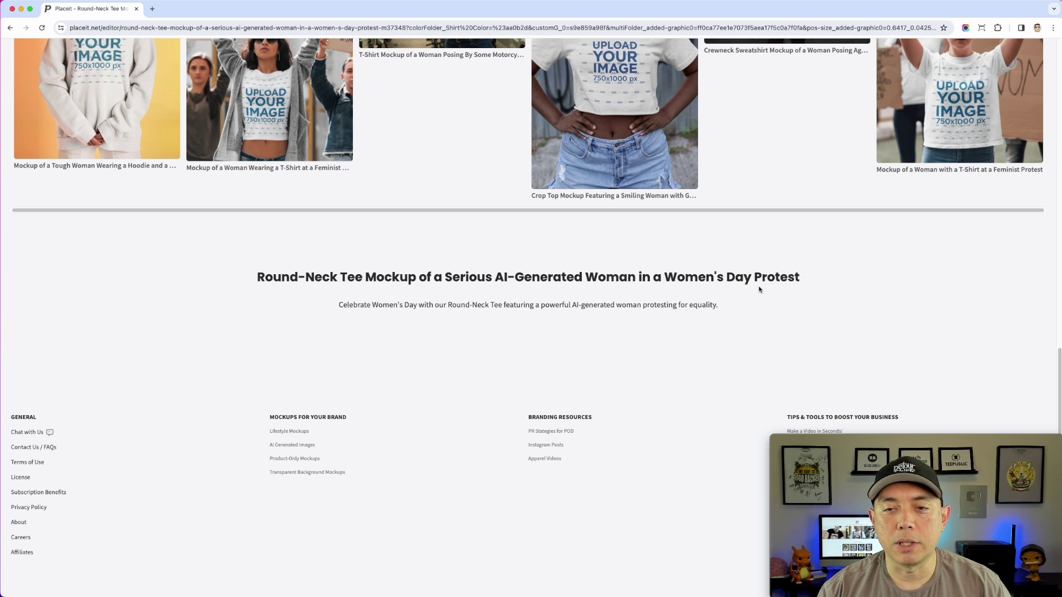
pyautogui.scroll(11, 645, 398)
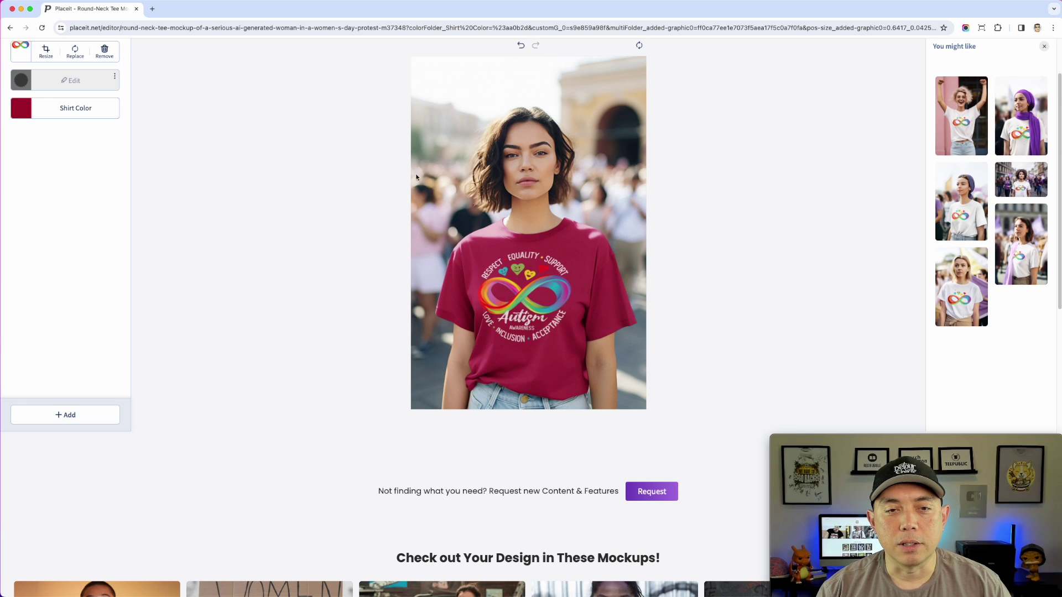
pyautogui.scroll(1, 742, 323)
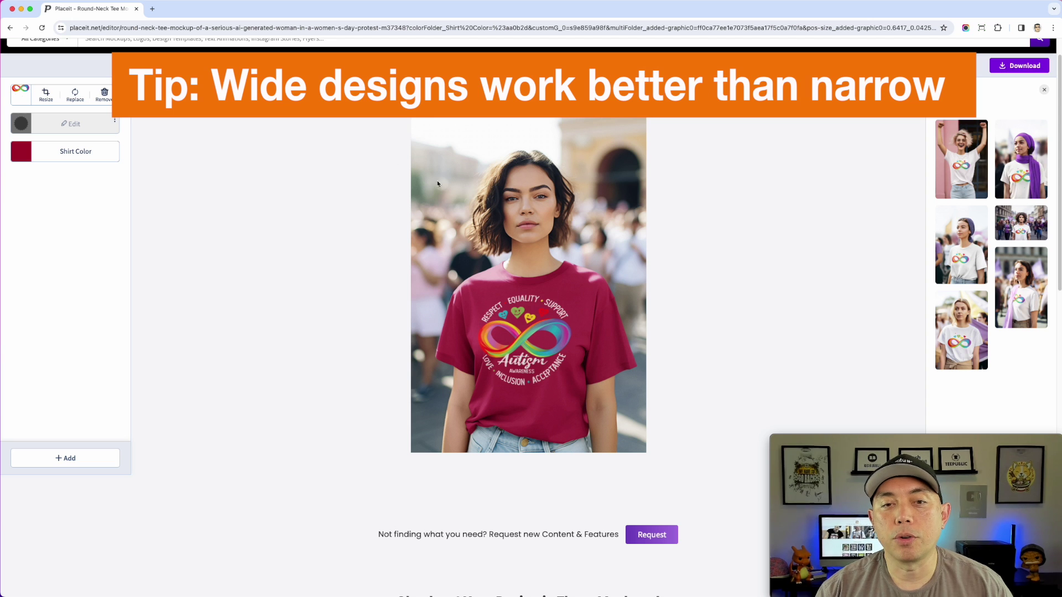
# Step: Open the suggested round-neck tee mockup of the curly-haired woman at a women's day march and set the shirt color to black
pyautogui.click(1018, 232)
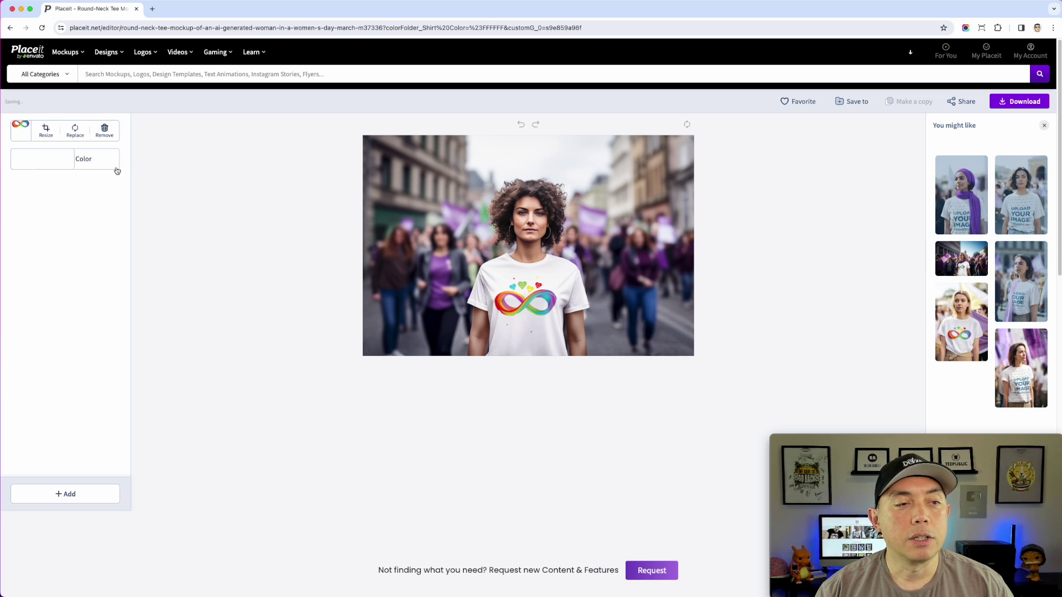
pyautogui.click(59, 162)
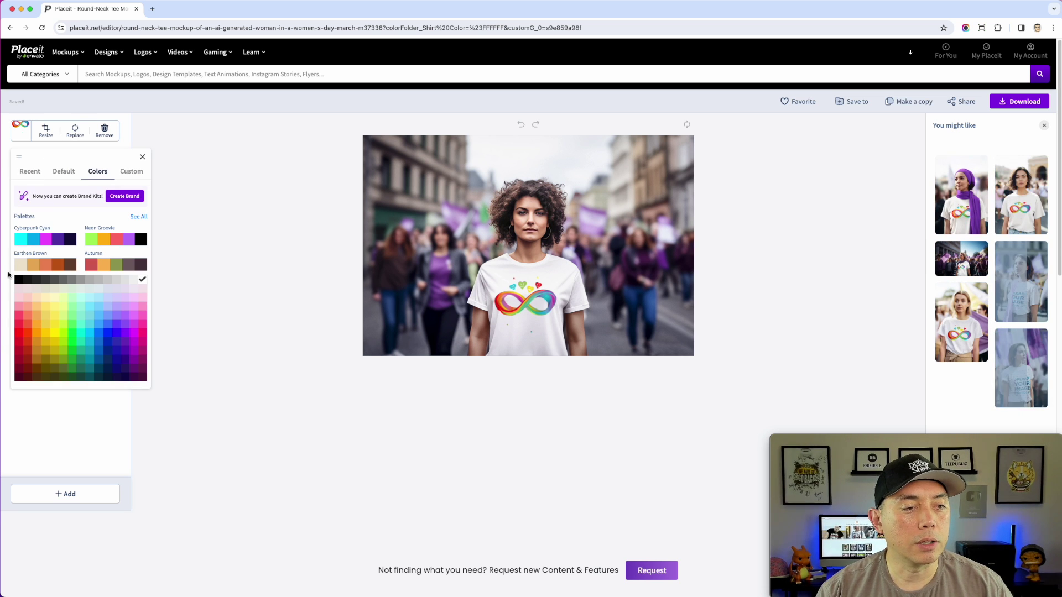
pyautogui.click(19, 280)
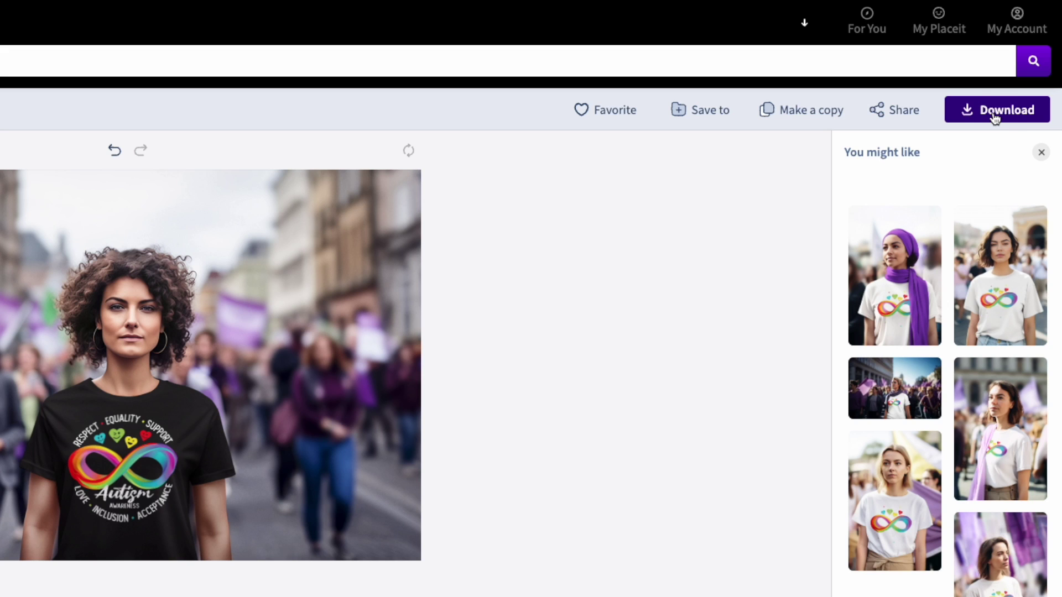
# Step: Download the mockup image of the curly-haired woman in the black shirt
pyautogui.click(994, 116)
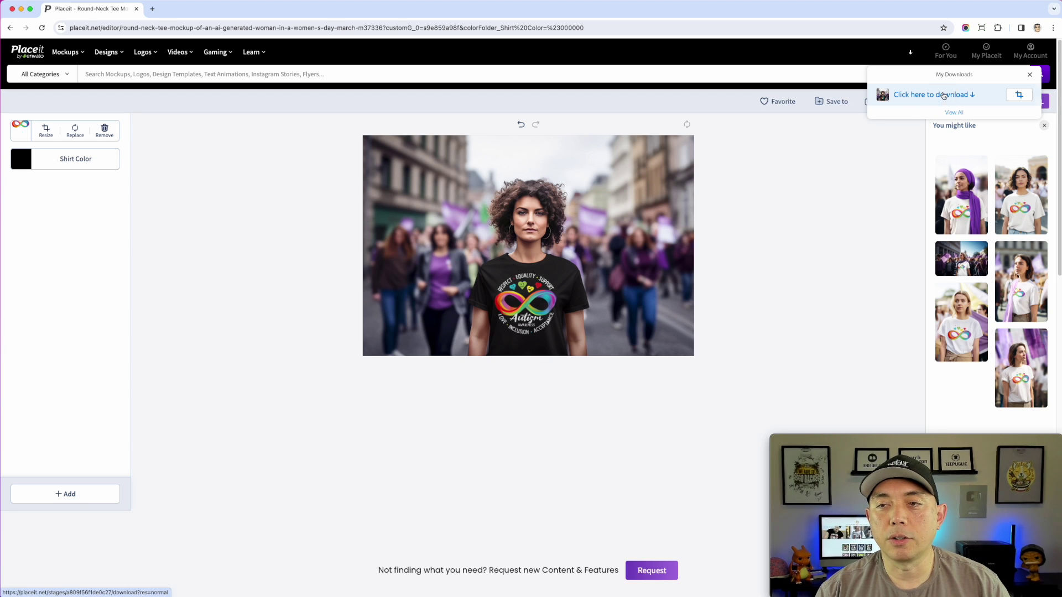
pyautogui.click(917, 98)
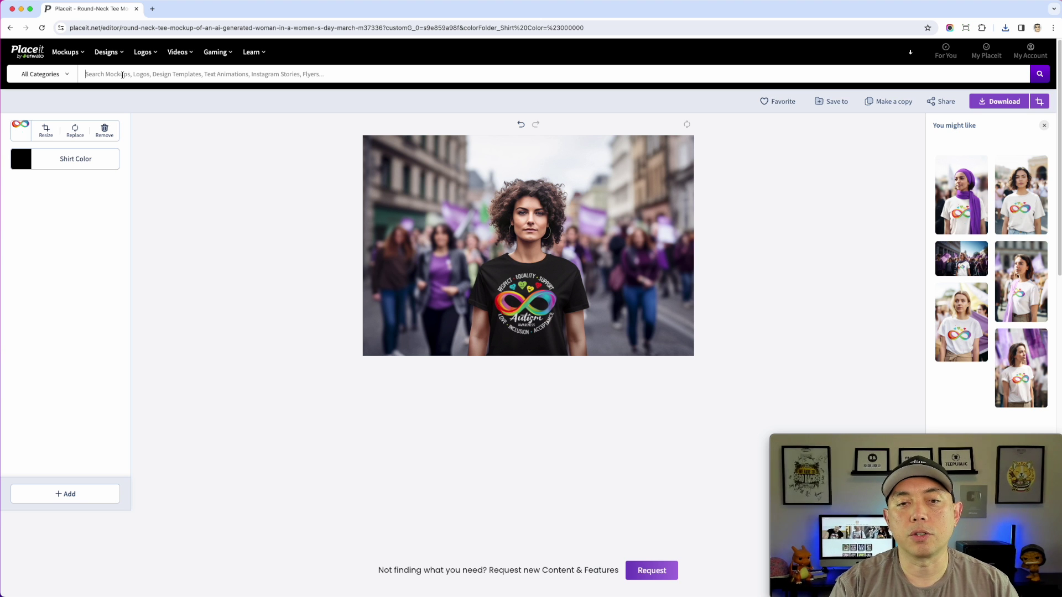
# Step: Search the templates for "tshirt mockups" and look through the results
pyautogui.click(122, 75)
pyautogui.write('ts')
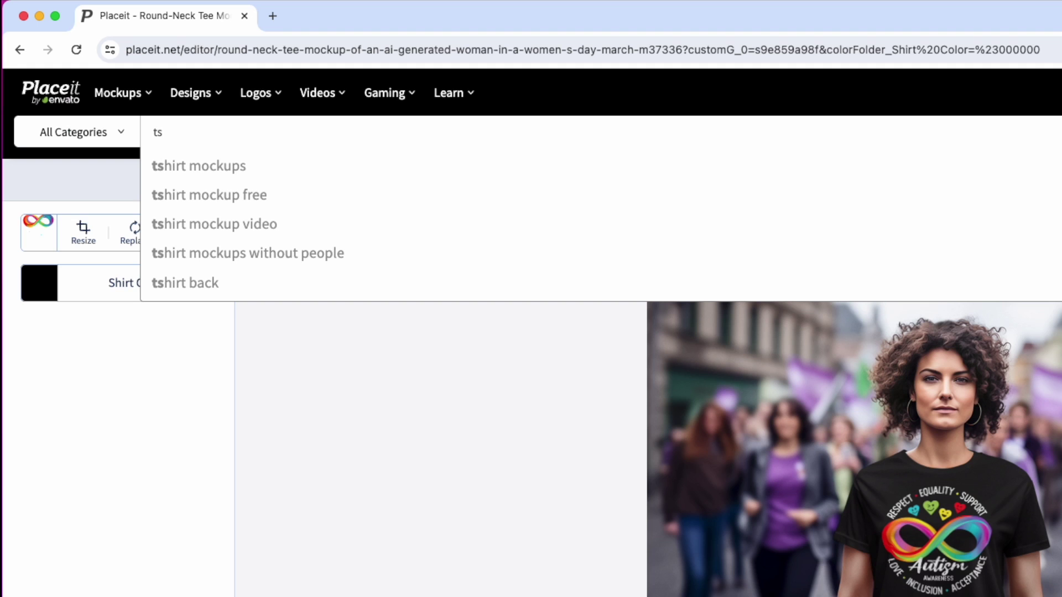
pyautogui.click(198, 167)
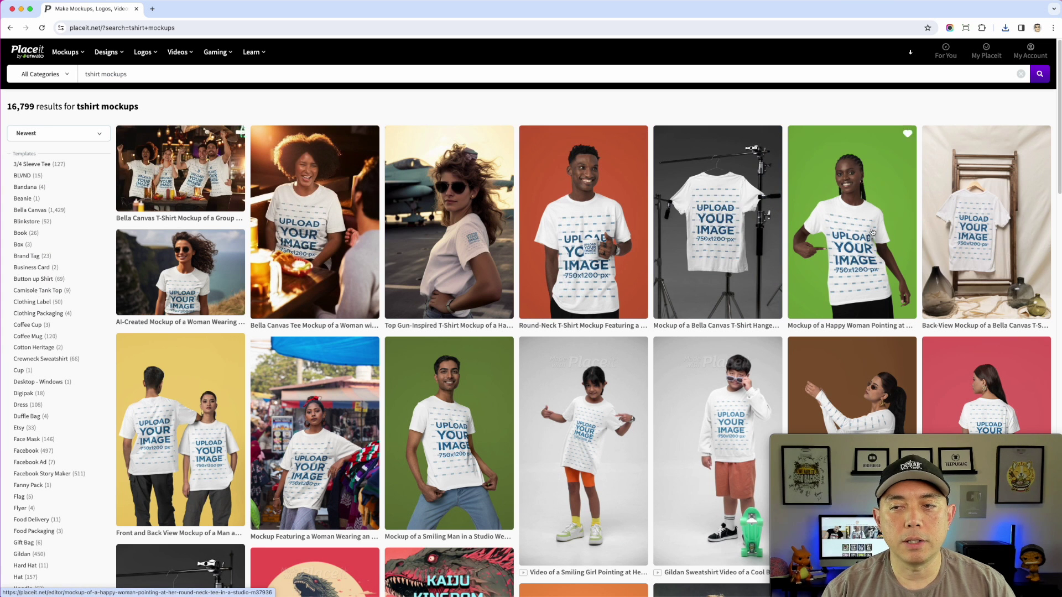
pyautogui.scroll(-1, 947, 205)
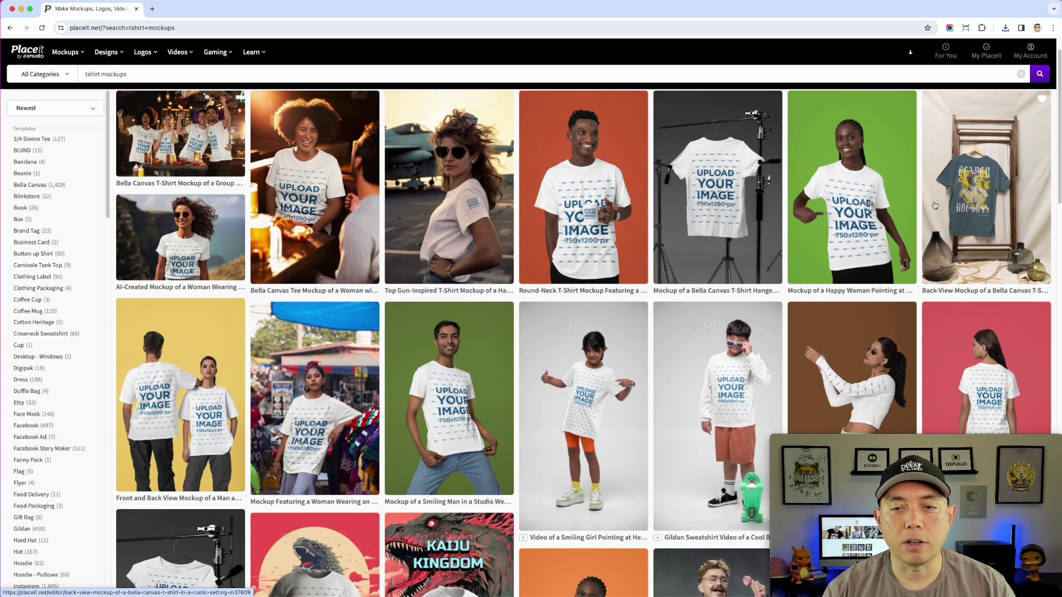
pyautogui.scroll(-15, 947, 205)
pyautogui.scroll(5, 539, 391)
pyautogui.scroll(8, 539, 390)
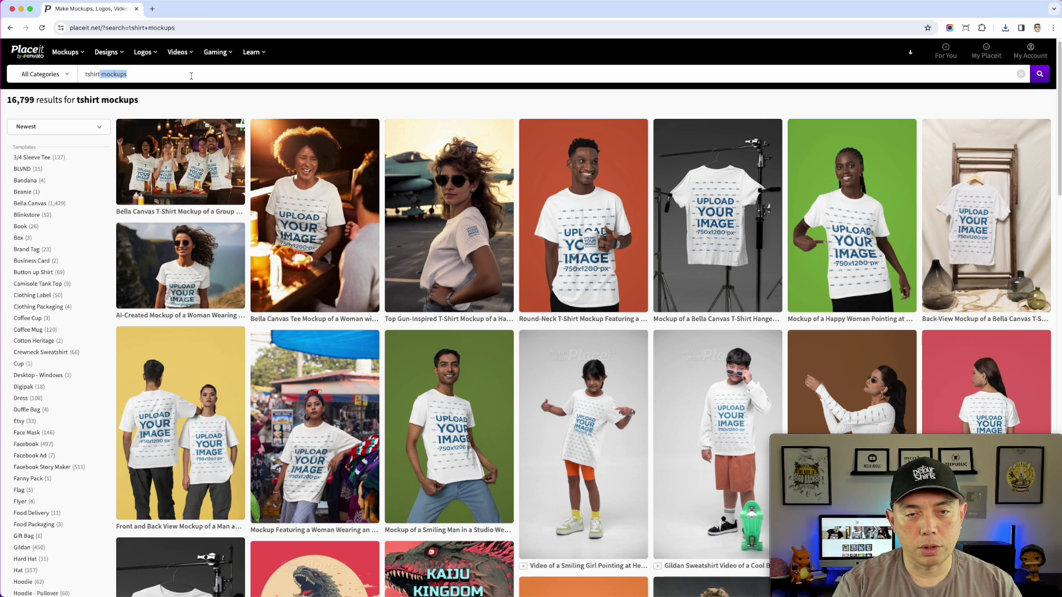
# Step: Search for "tshirt alone" and for "just tshirt", and open the oversized round-neck T-shirt mockup floating on a pastel background
pyautogui.write('al')
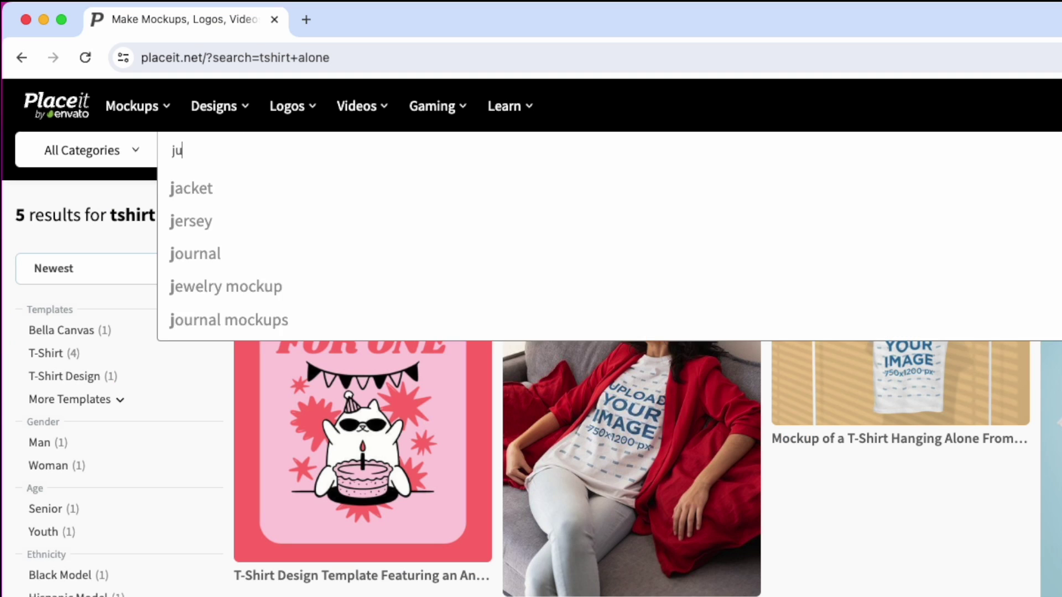
pyautogui.write('st')
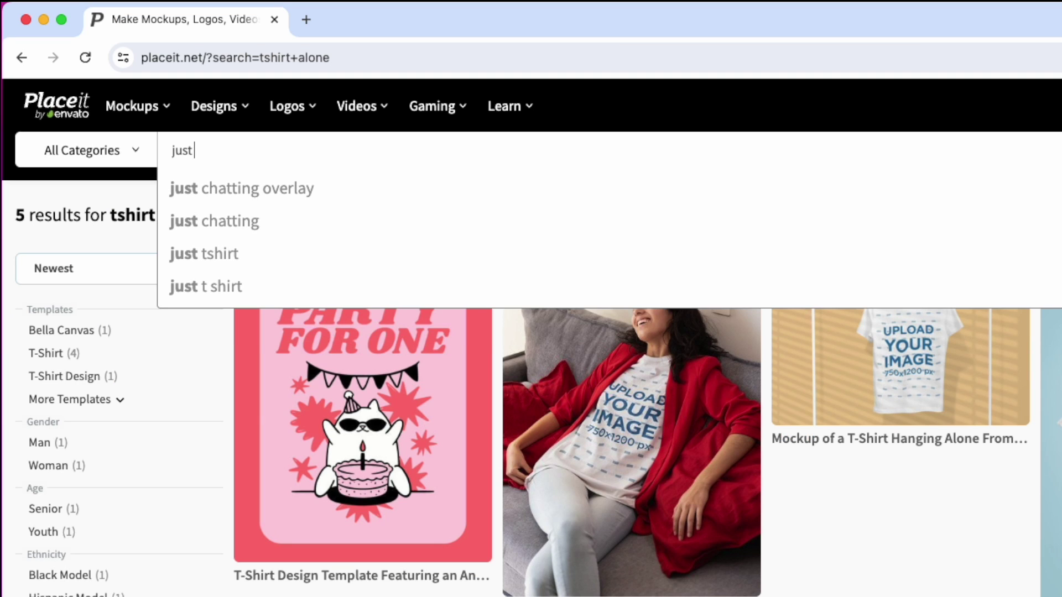
pyautogui.click(184, 259)
pyautogui.scroll(-1, 826, 274)
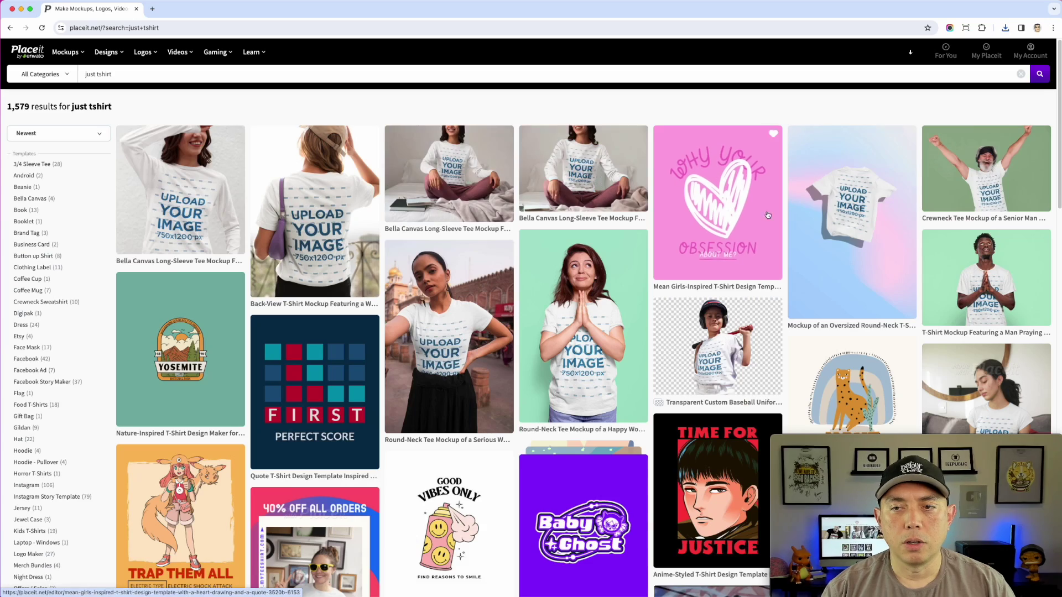
pyautogui.scroll(-5, 825, 274)
pyautogui.scroll(5, 835, 260)
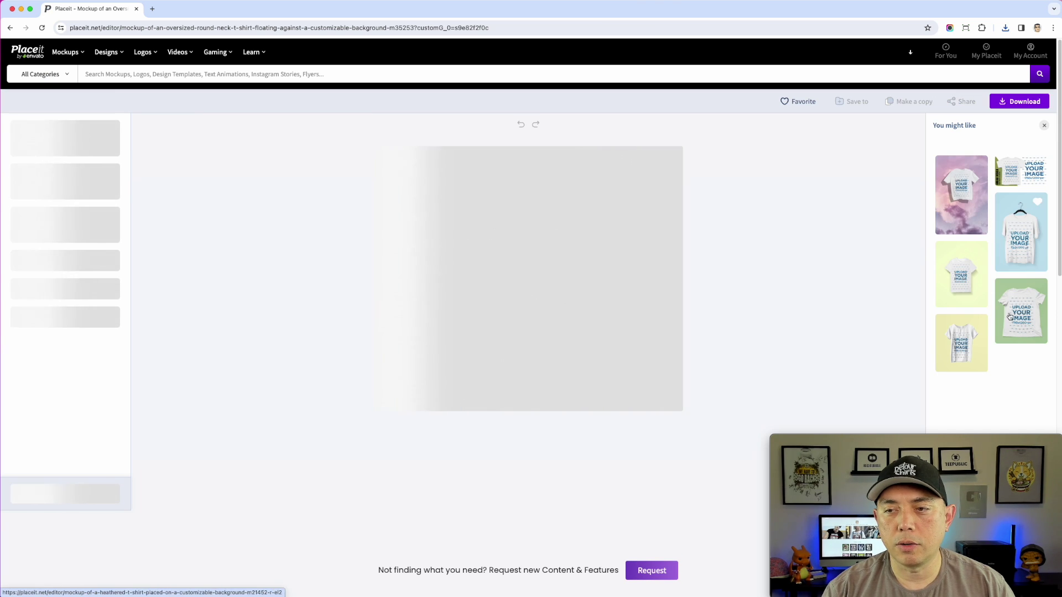
# Step: Open the suggested crewneck tee mockup on the pale yellow background and set its shirt color to black
pyautogui.click(964, 283)
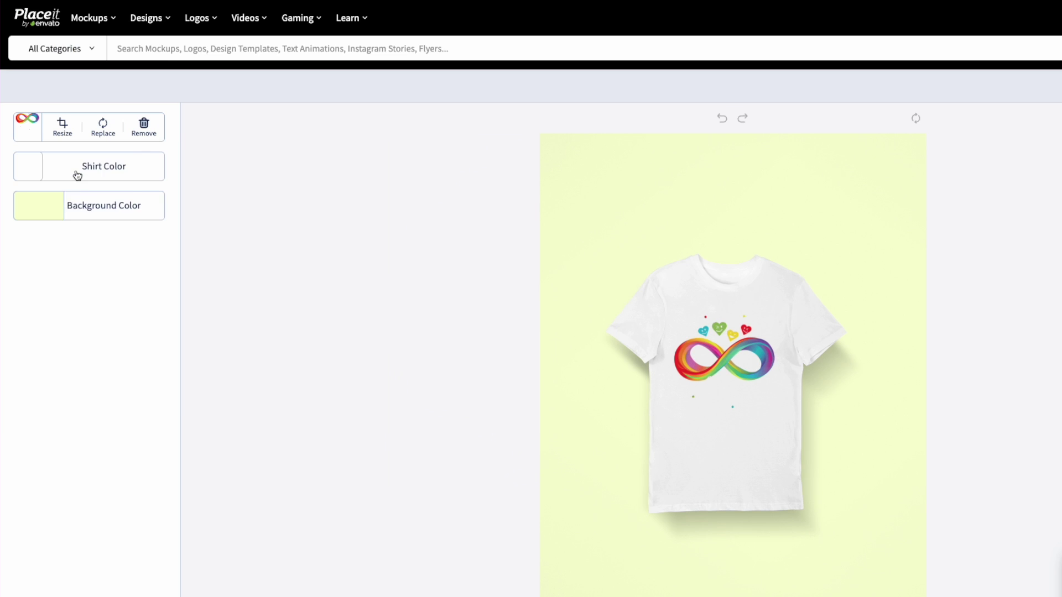
pyautogui.click(55, 162)
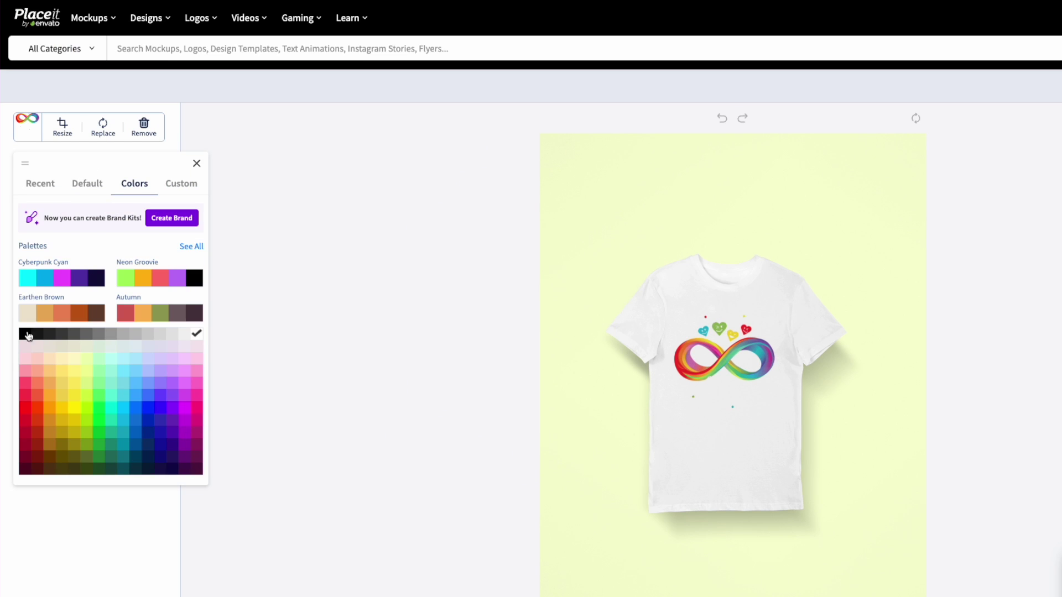
pyautogui.click(24, 335)
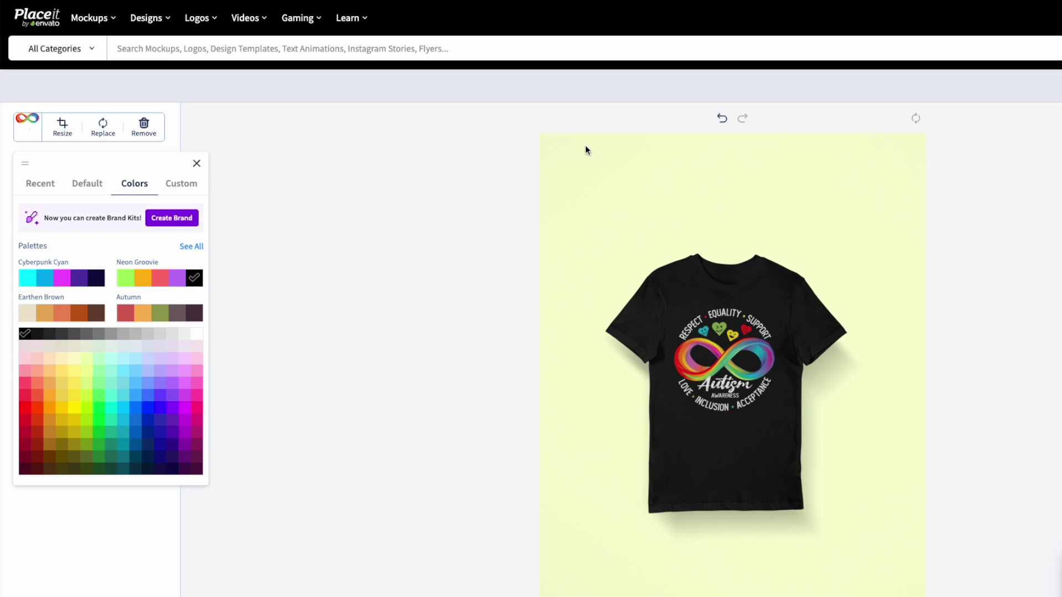
pyautogui.click(197, 165)
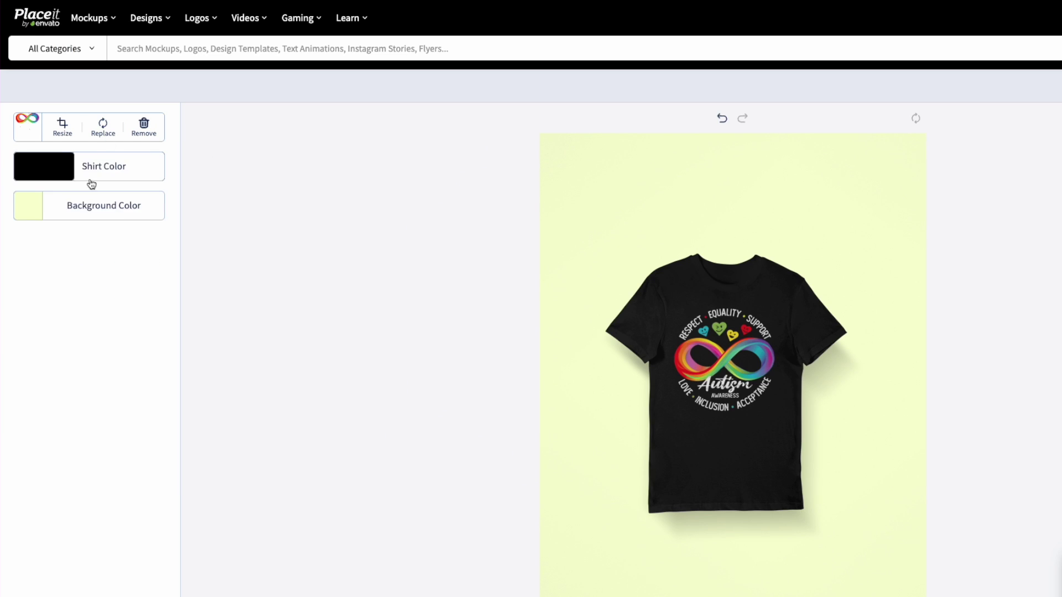
# Step: Set the crewneck tee mockup's background to transparent and download the image
pyautogui.click(108, 214)
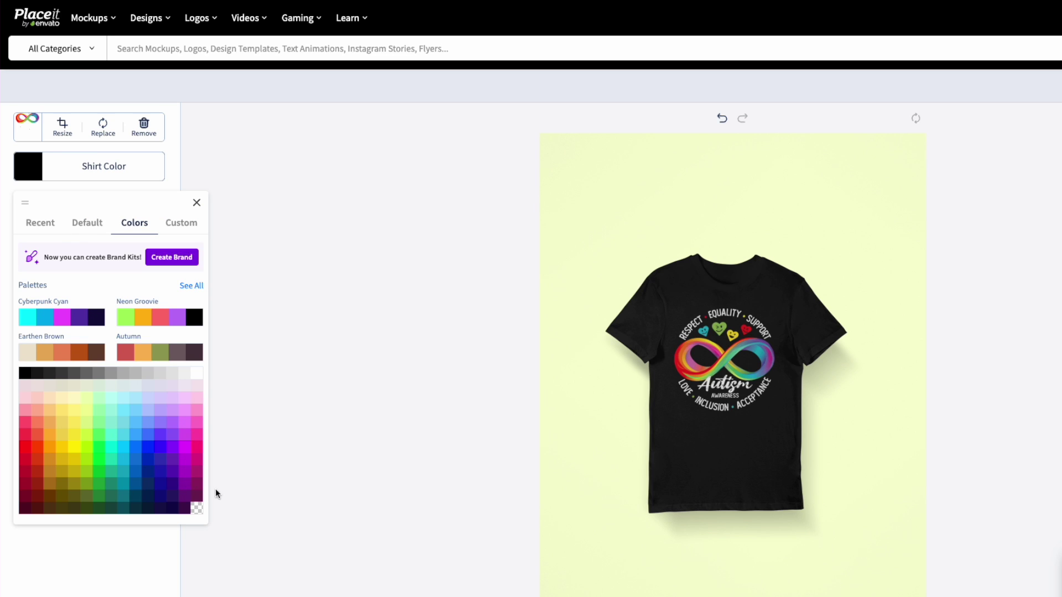
pyautogui.click(198, 511)
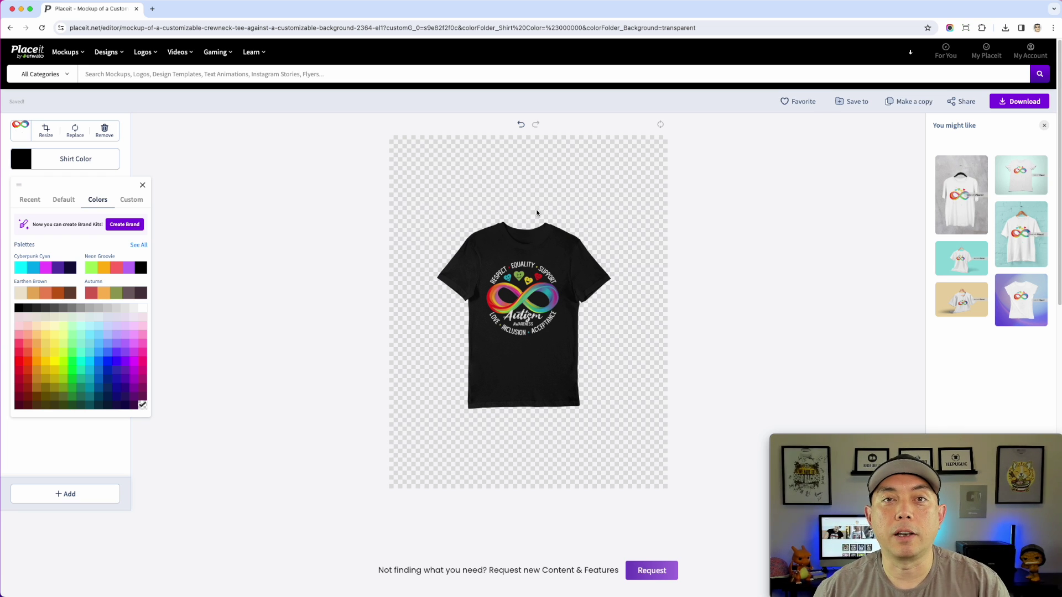
pyautogui.click(1023, 105)
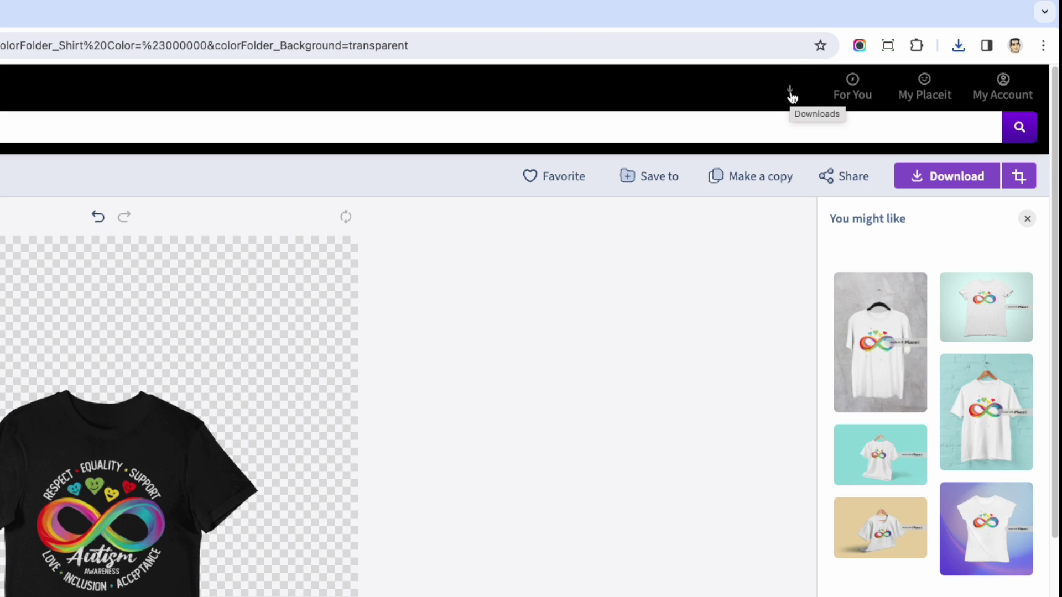
# Step: Open the full list of past downloads and look through the downloaded mockups
pyautogui.click(791, 89)
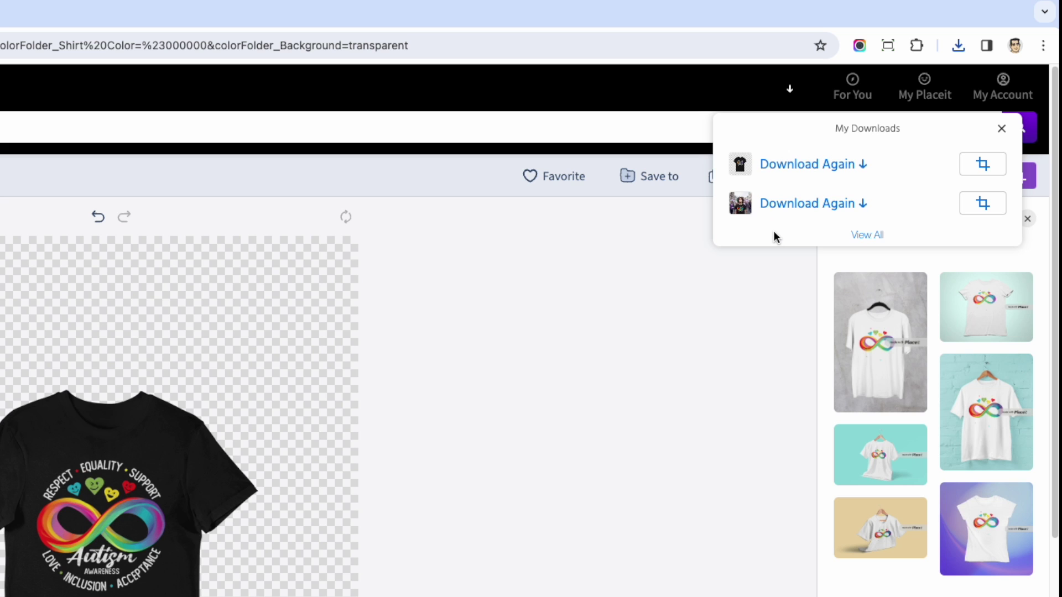
pyautogui.click(860, 236)
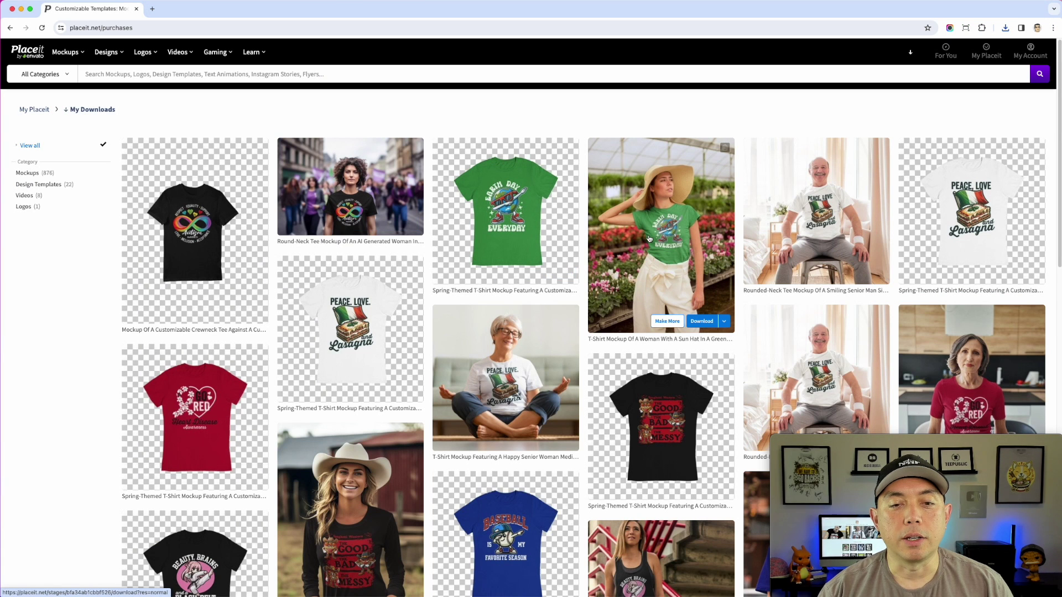
pyautogui.scroll(-2, 322, 423)
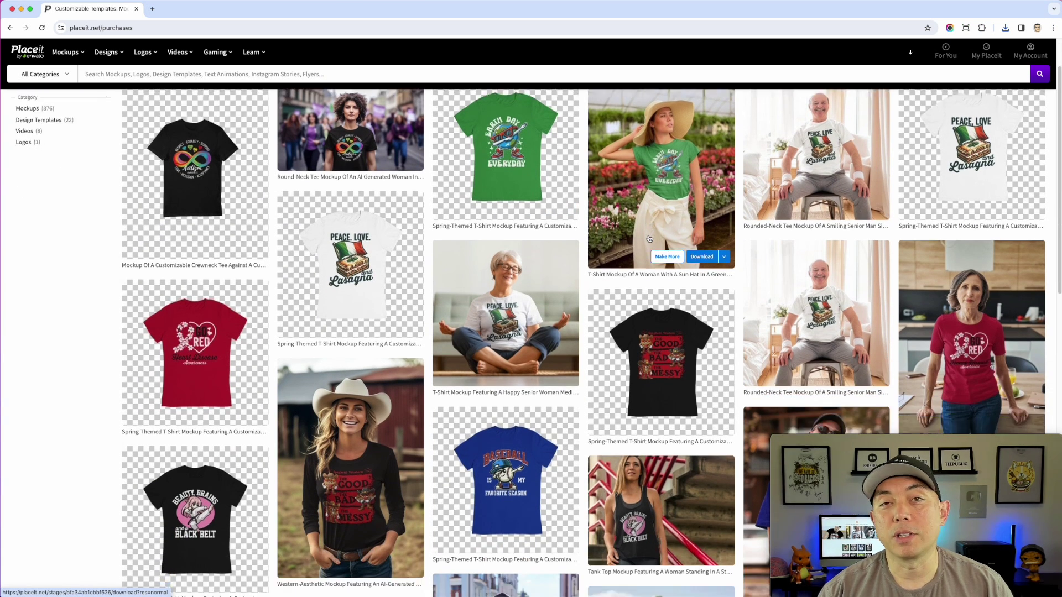
pyautogui.scroll(-6, 650, 239)
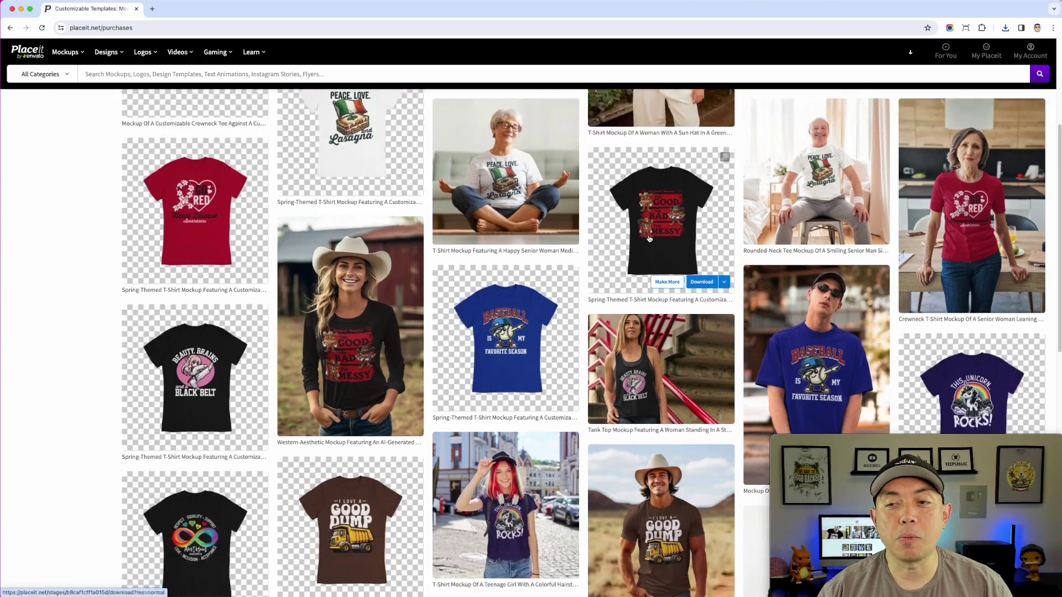
# Step: Look through the downloaded mockups, comparing the transparent T-shirt images with the matching model photos
pyautogui.scroll(3, 649, 238)
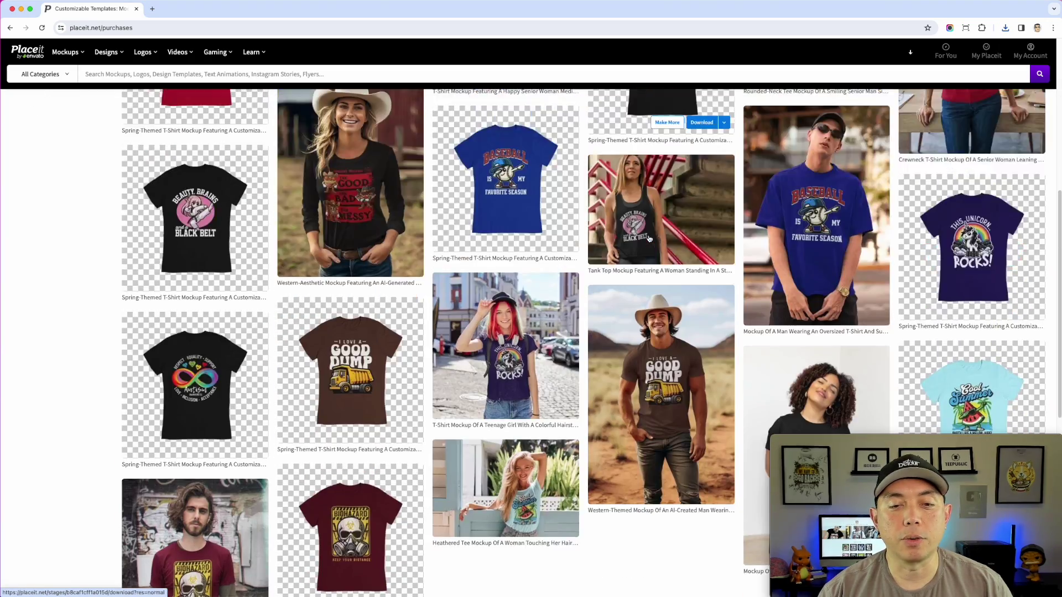
pyautogui.scroll(-8, 616, 271)
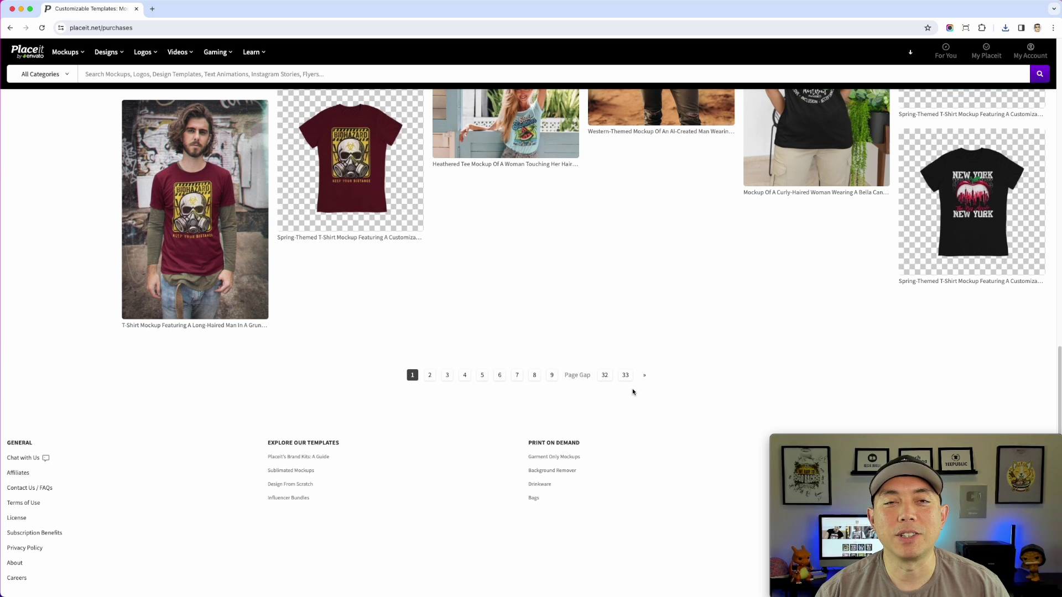
pyautogui.scroll(10, 619, 351)
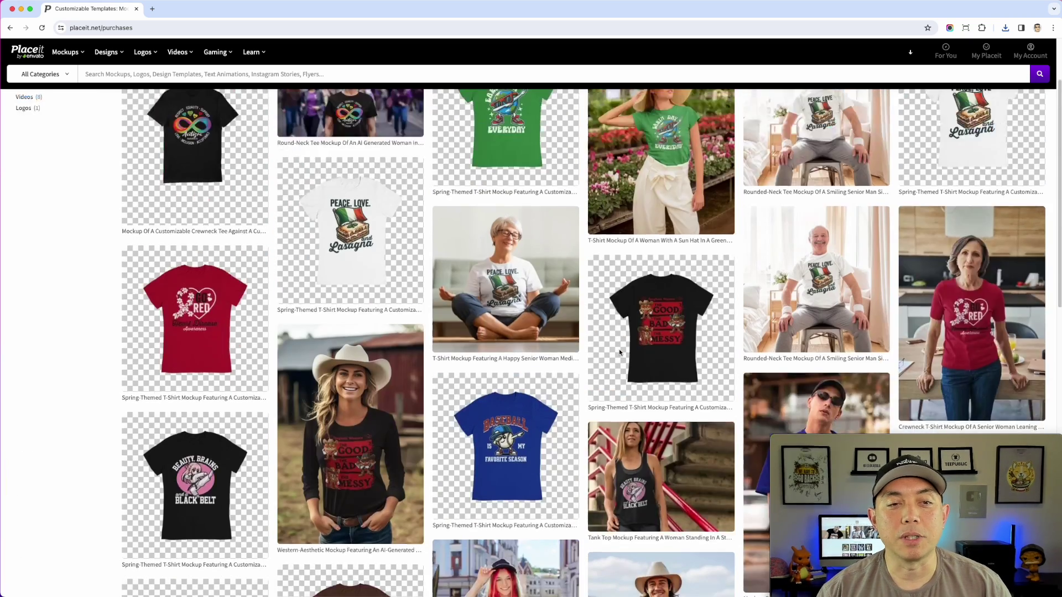
pyautogui.scroll(2, 619, 350)
pyautogui.moveTo(238, 186)
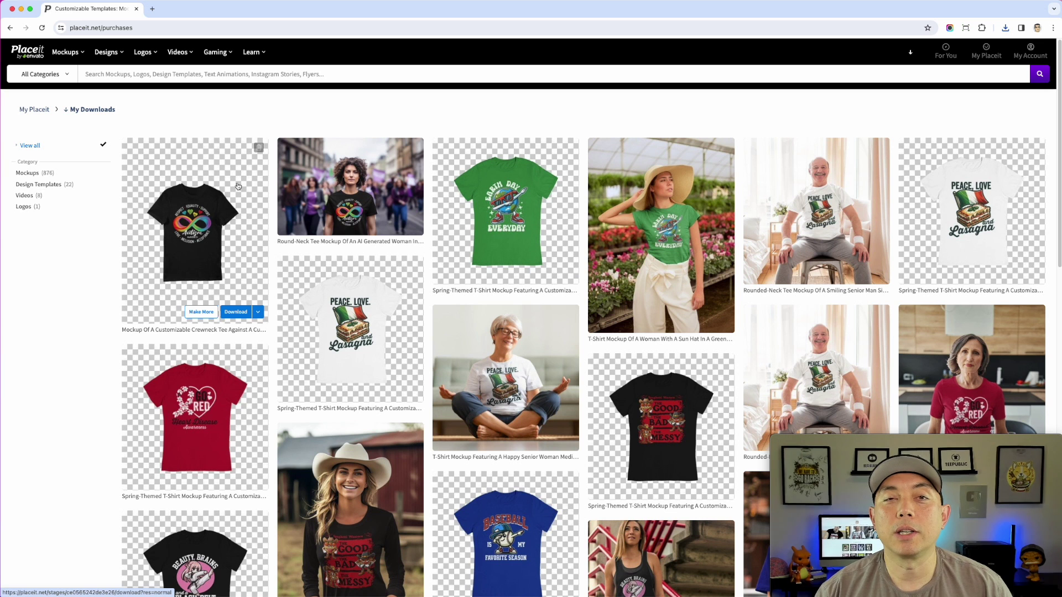
pyautogui.moveTo(511, 208)
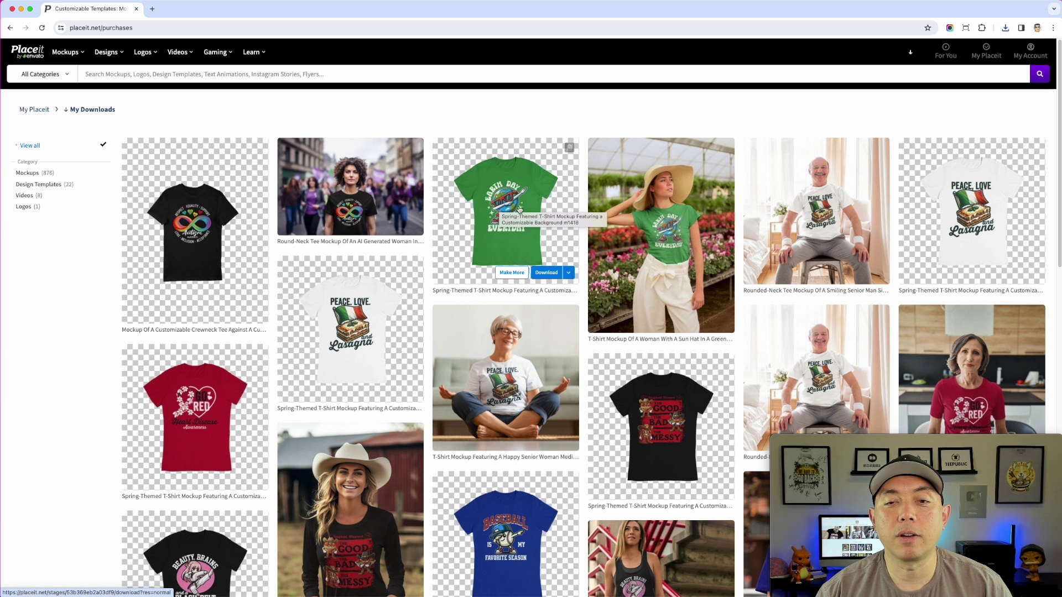
pyautogui.moveTo(669, 194)
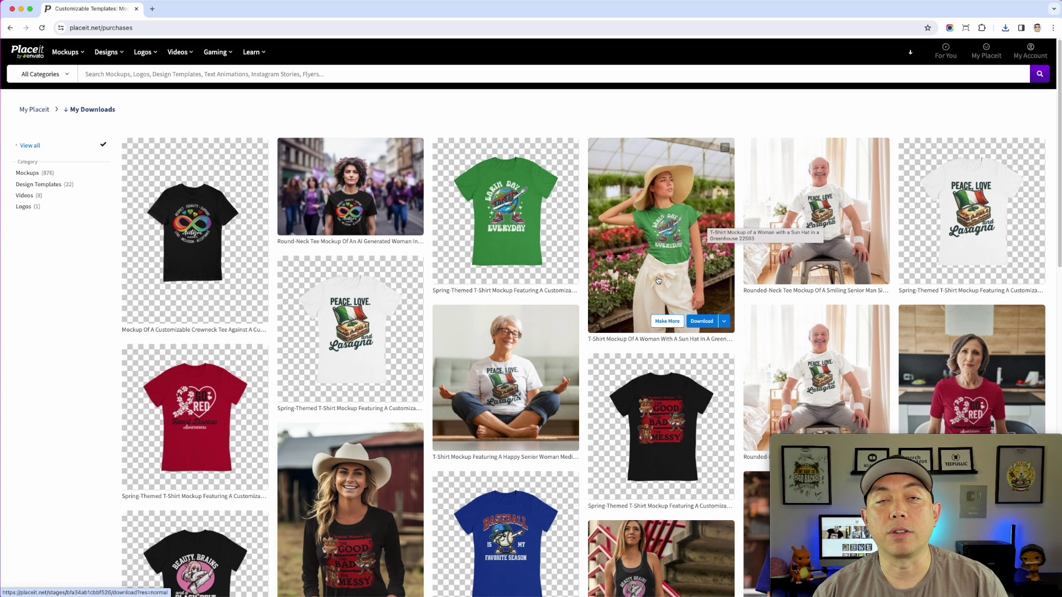
pyautogui.moveTo(370, 205)
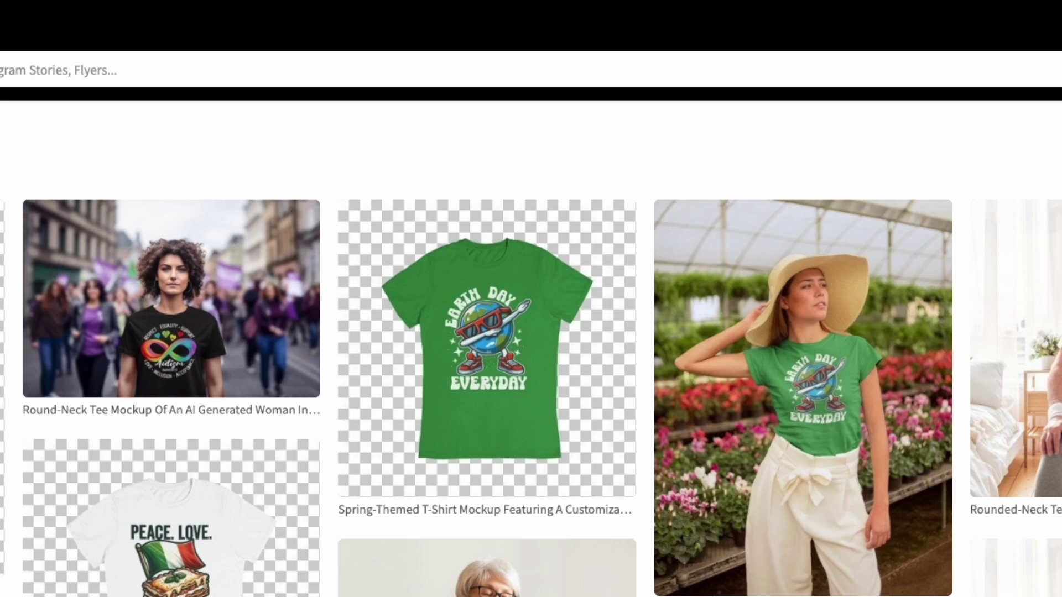
pyautogui.moveTo(507, 215)
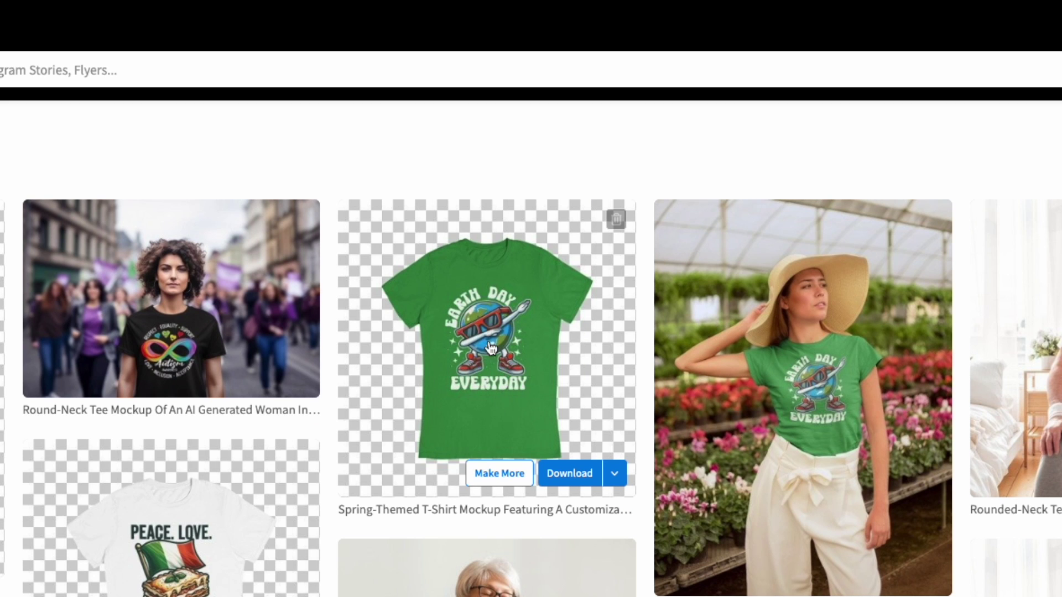
# Step: Reopen the green Earth Day T-shirt mockup for editing and try to replace its graphic with ZERO LUCKS GIVEN.png from the Desktop
pyautogui.click(499, 474)
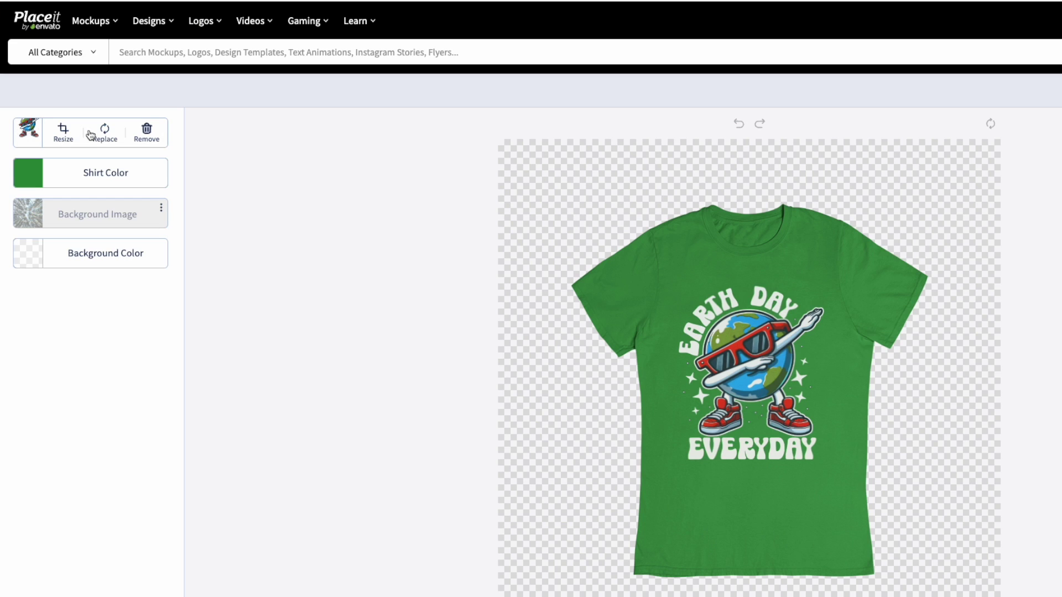
pyautogui.click(104, 131)
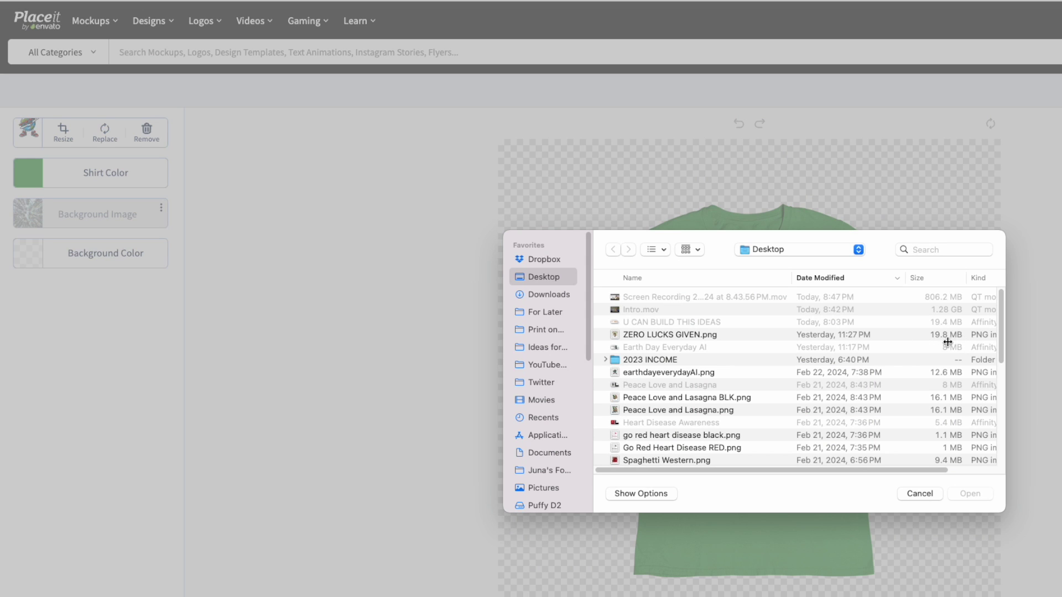
pyautogui.click(649, 334)
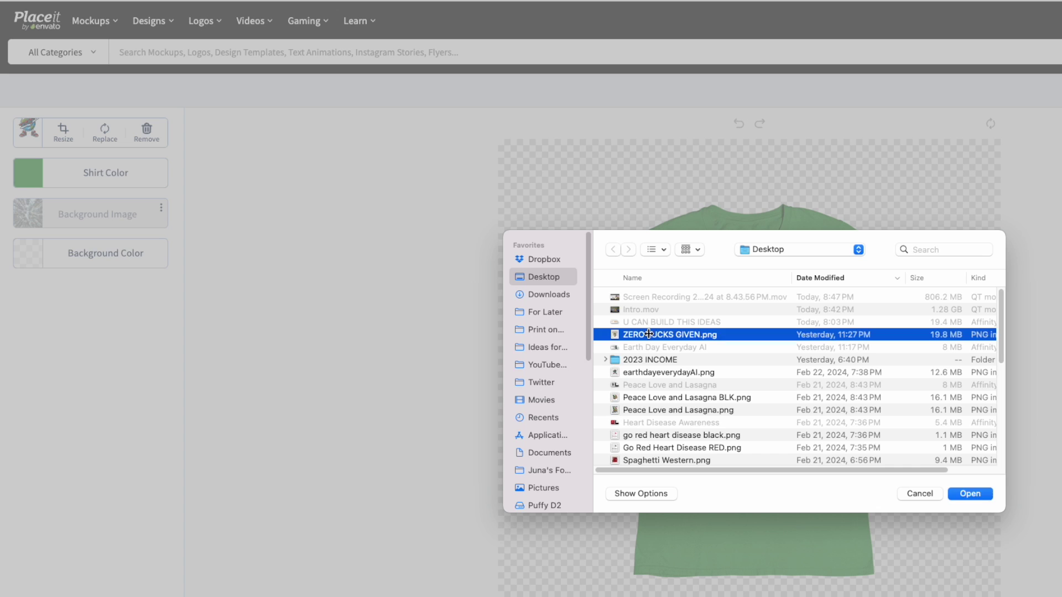
pyautogui.click(962, 493)
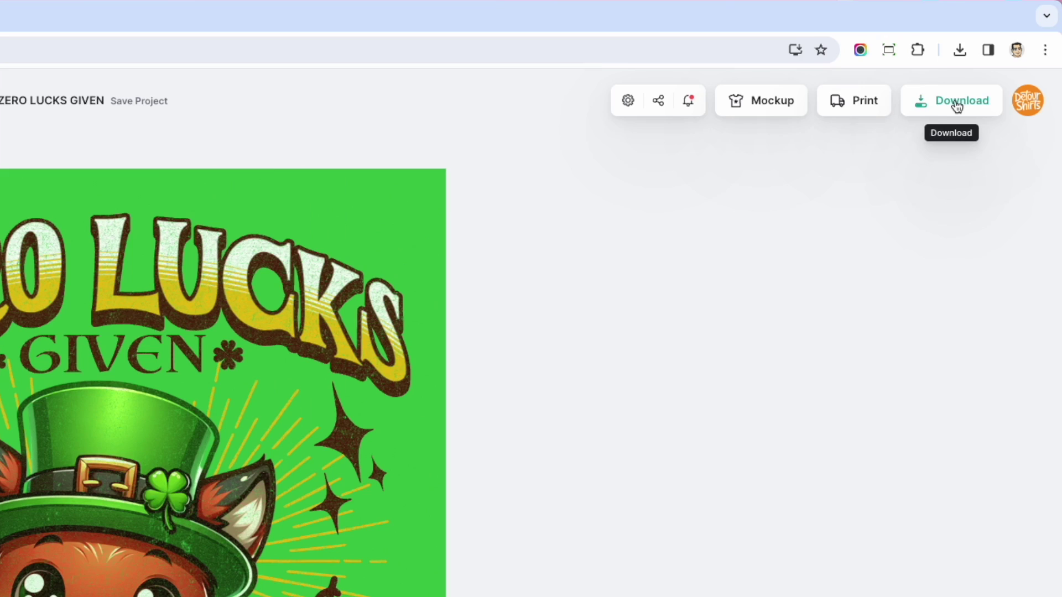
# Step: In Kittl, download the ZERO LUCKS GIVEN design as a PNG with its background removed and a width of 2000 px
pyautogui.click(957, 107)
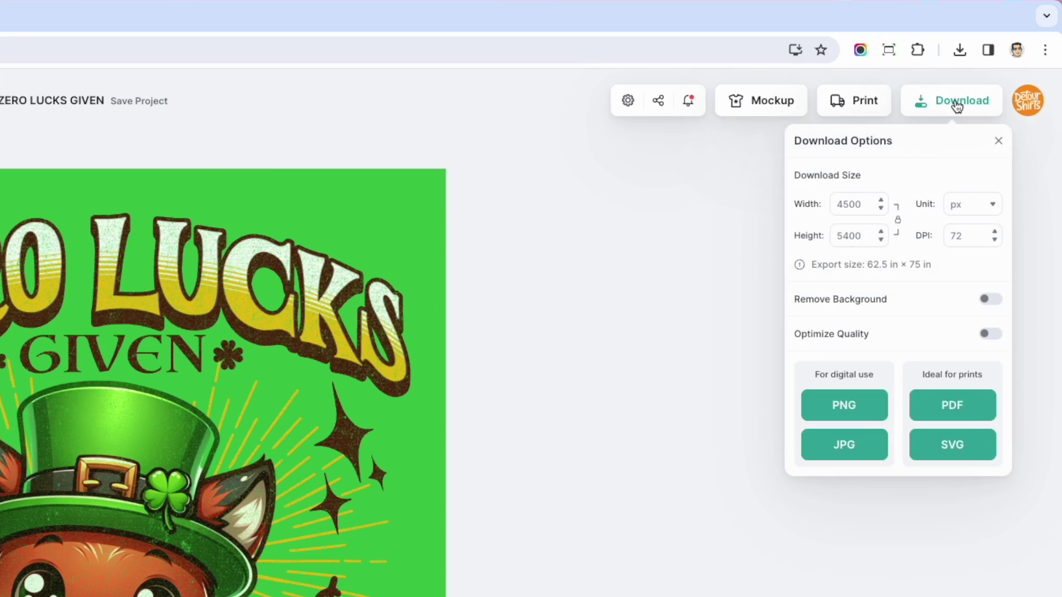
pyautogui.click(995, 301)
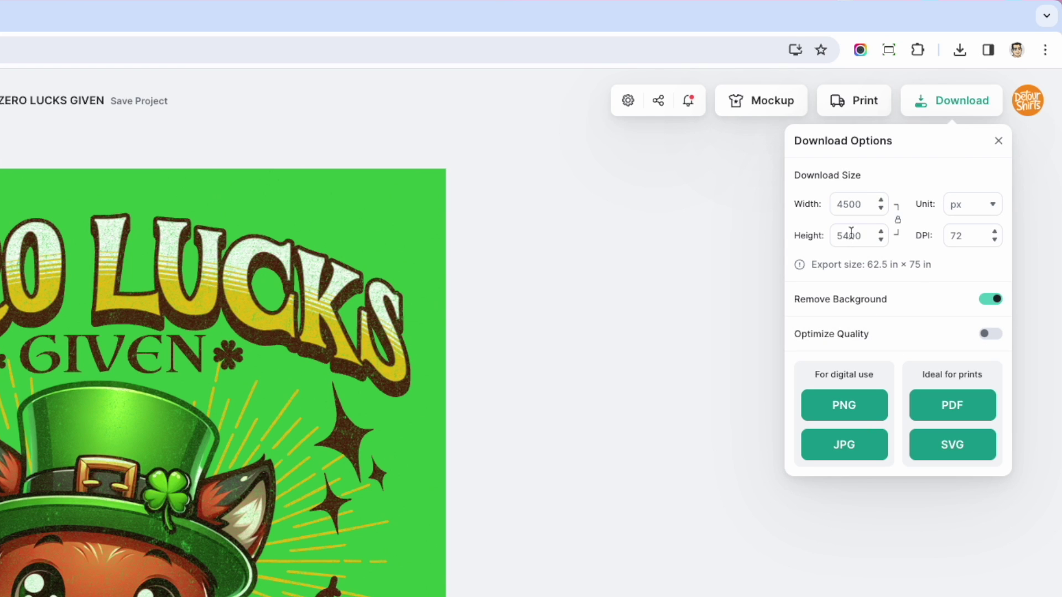
pyautogui.doubleClick(847, 209)
pyautogui.write('2000')
pyautogui.click(923, 286)
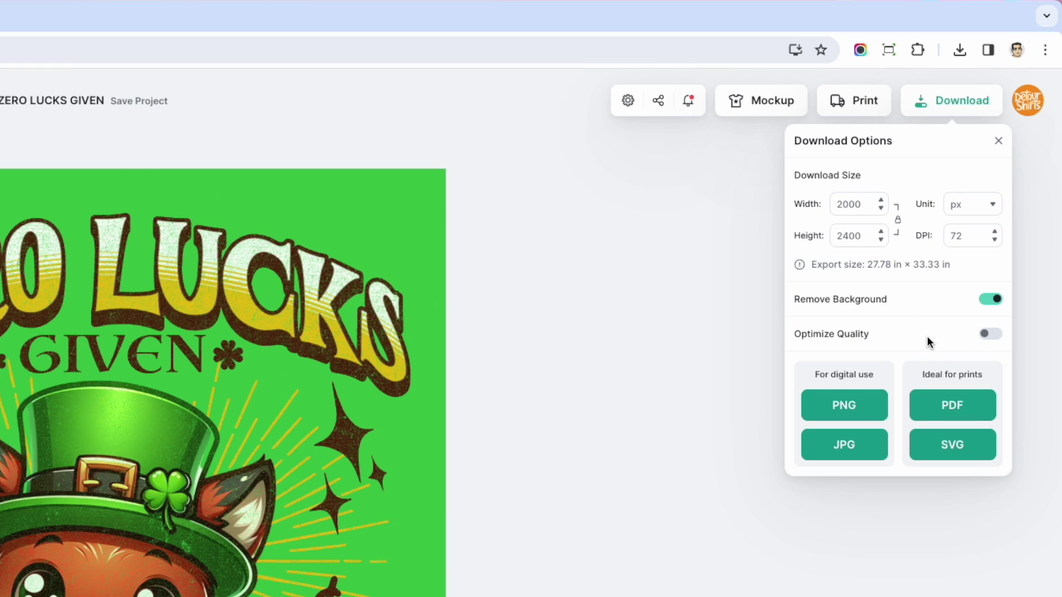
pyautogui.click(857, 412)
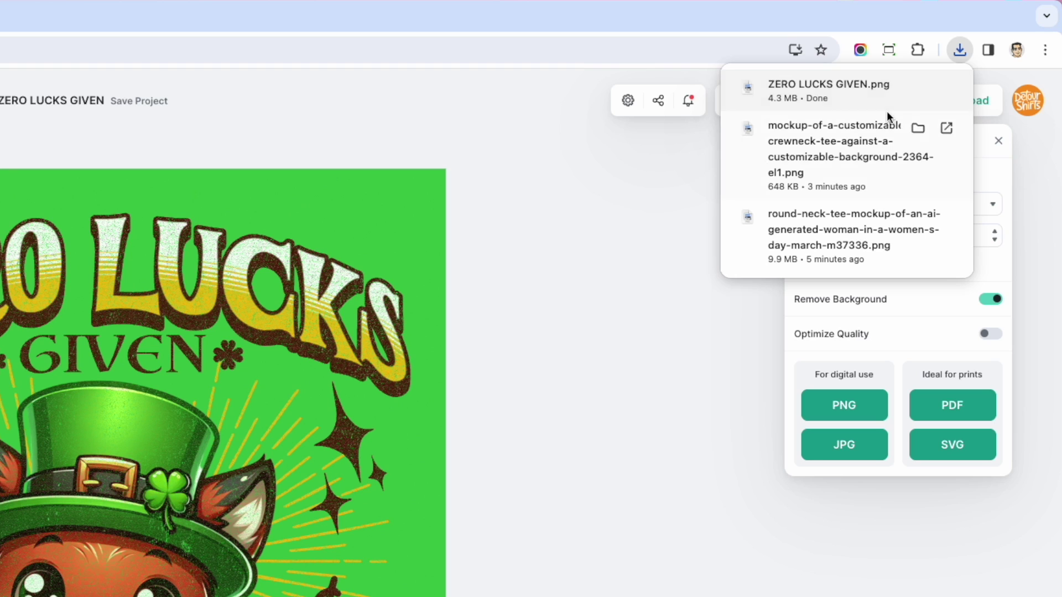
# Step: Locate the downloaded PNG in its folder, return to Placeit and replace the mockup's graphic with ZERO LUCKS GIVEN.png from Downloads
pyautogui.click(918, 87)
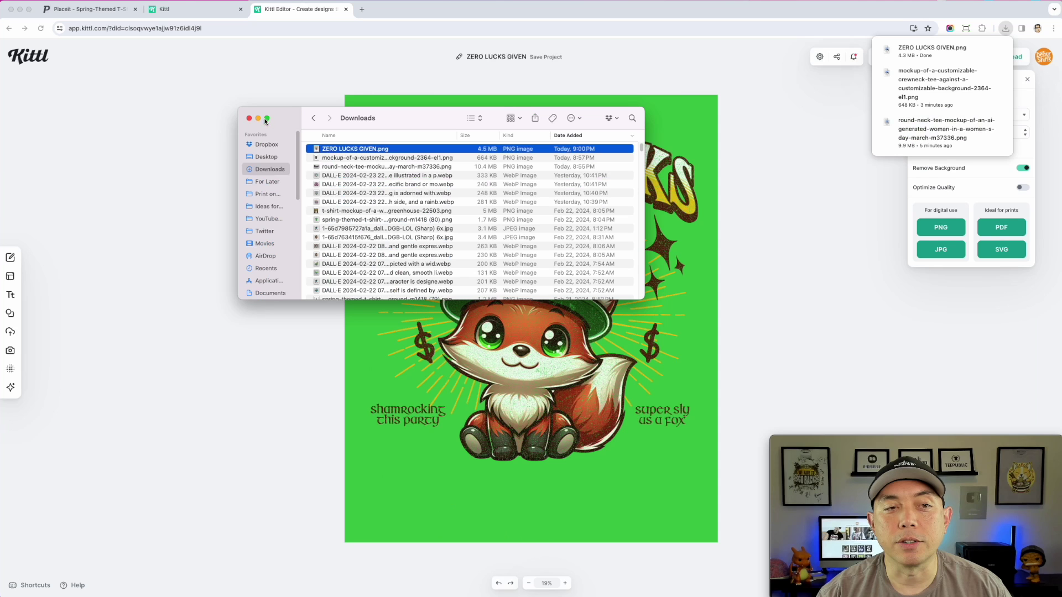
pyautogui.click(197, 156)
pyautogui.click(72, 9)
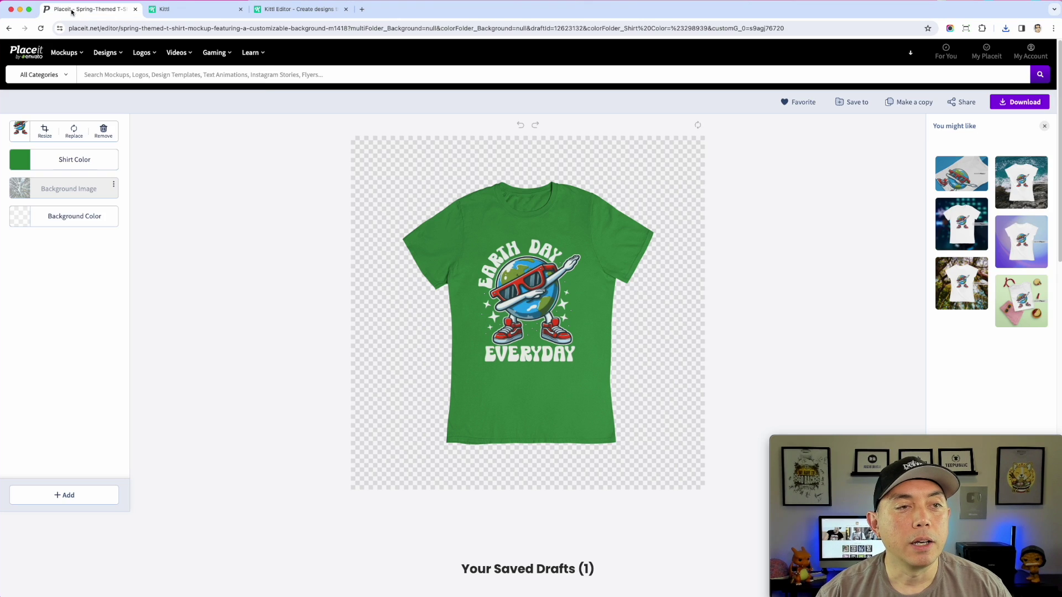
pyautogui.click(74, 131)
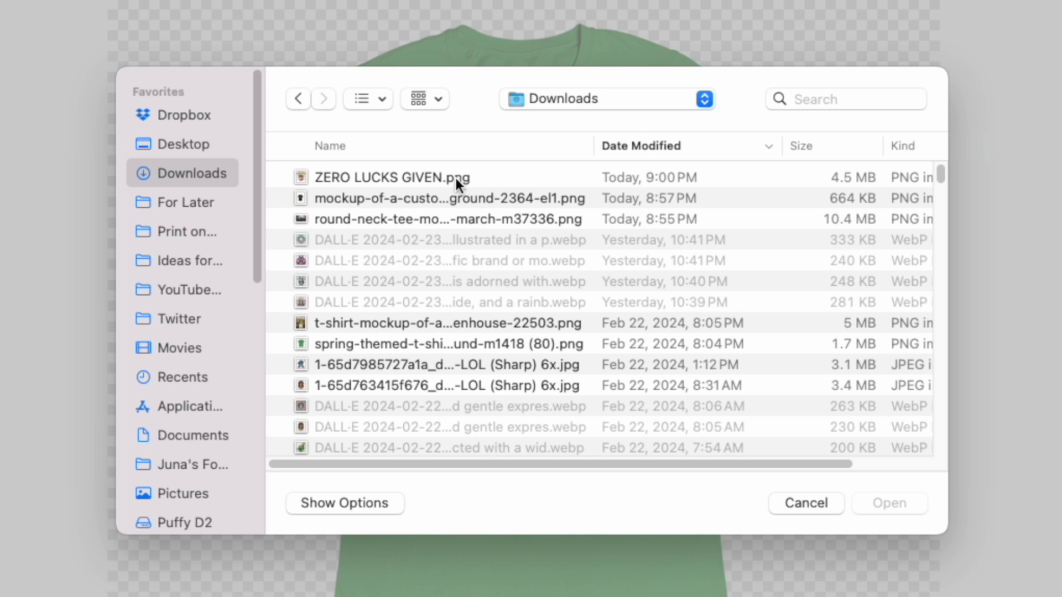
pyautogui.click(426, 178)
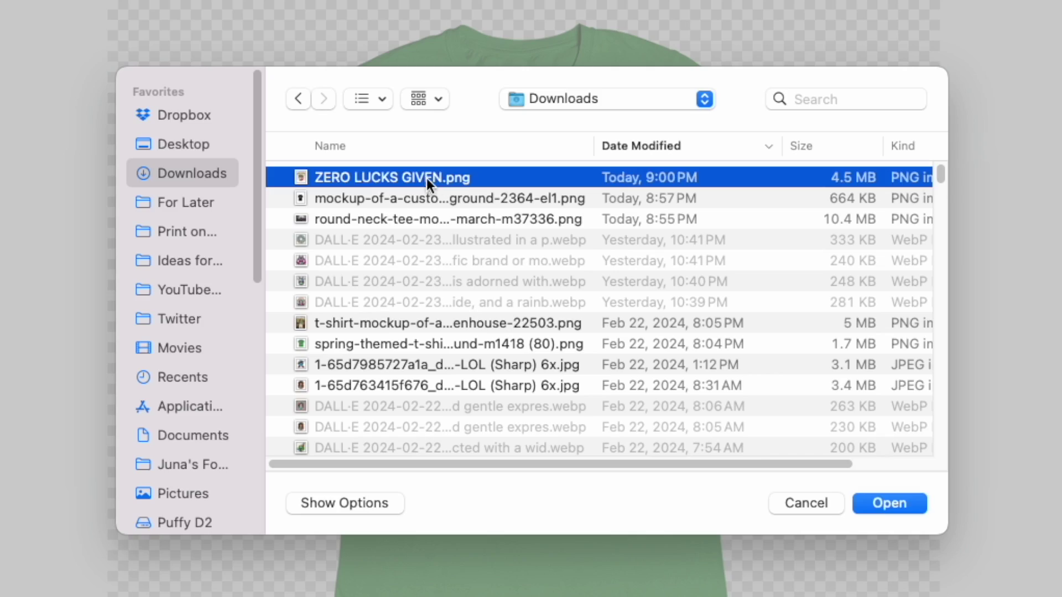
pyautogui.click(896, 512)
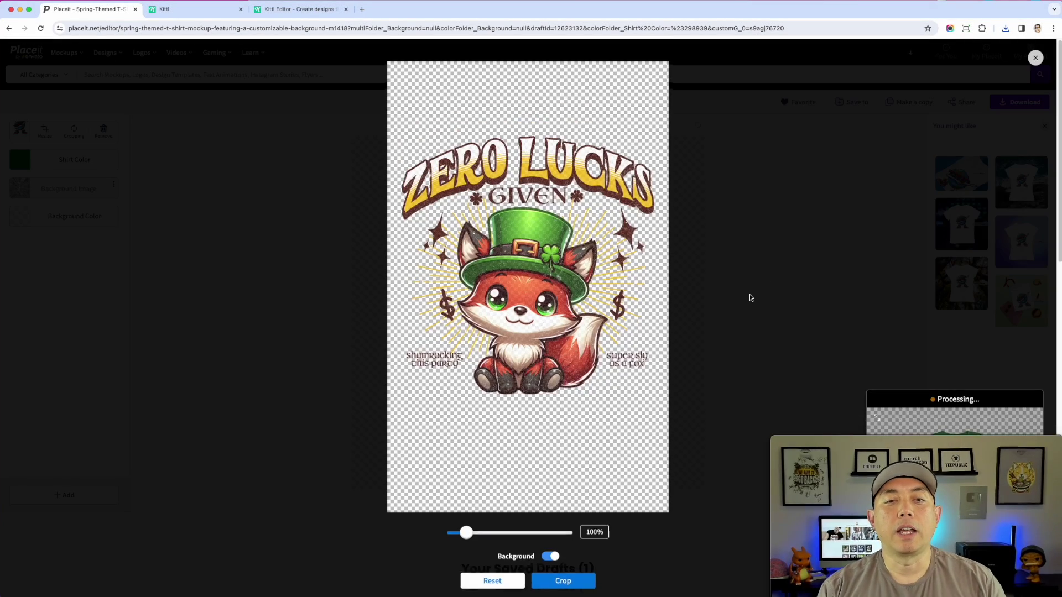
# Step: Move the fox design up to the upper edge of the print area at 100% scale and apply the crop
pyautogui.moveTo(550, 277); pyautogui.dragTo(549, 213)
pyautogui.moveTo(963, 449)
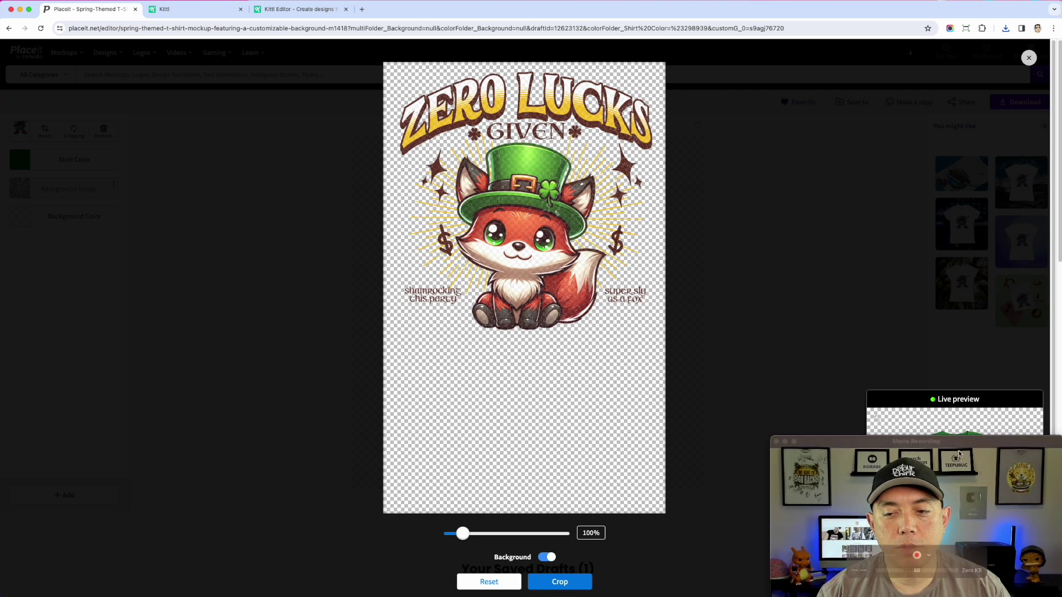
pyautogui.moveTo(963, 448)
pyautogui.mouseDown()
pyautogui.moveTo(517, 448)
pyautogui.moveTo(785, 424)
pyautogui.moveTo(922, 423)
pyautogui.moveTo(964, 447)
pyautogui.mouseUp()
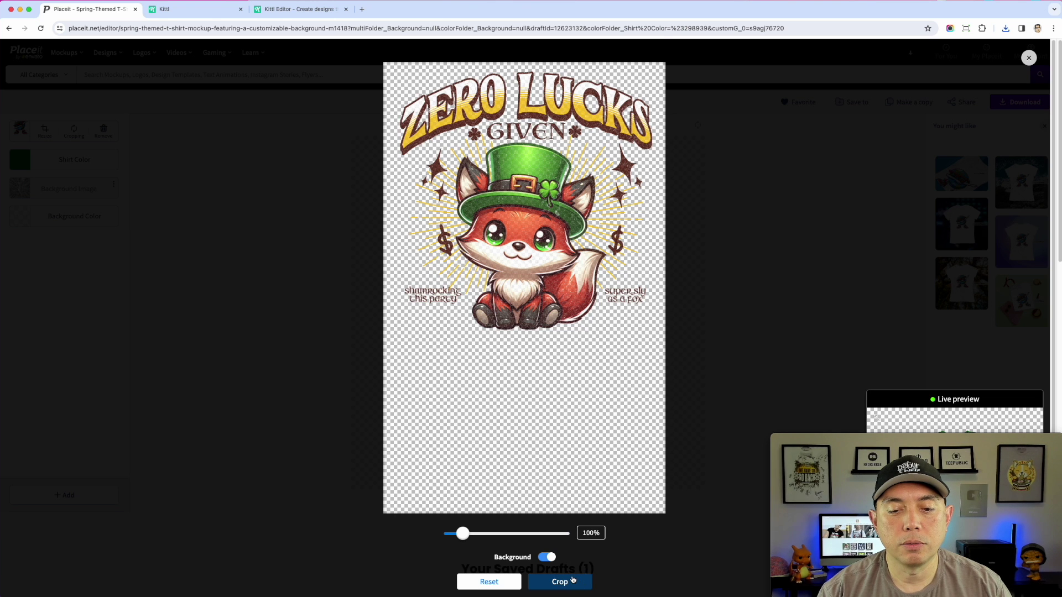
pyautogui.click(571, 581)
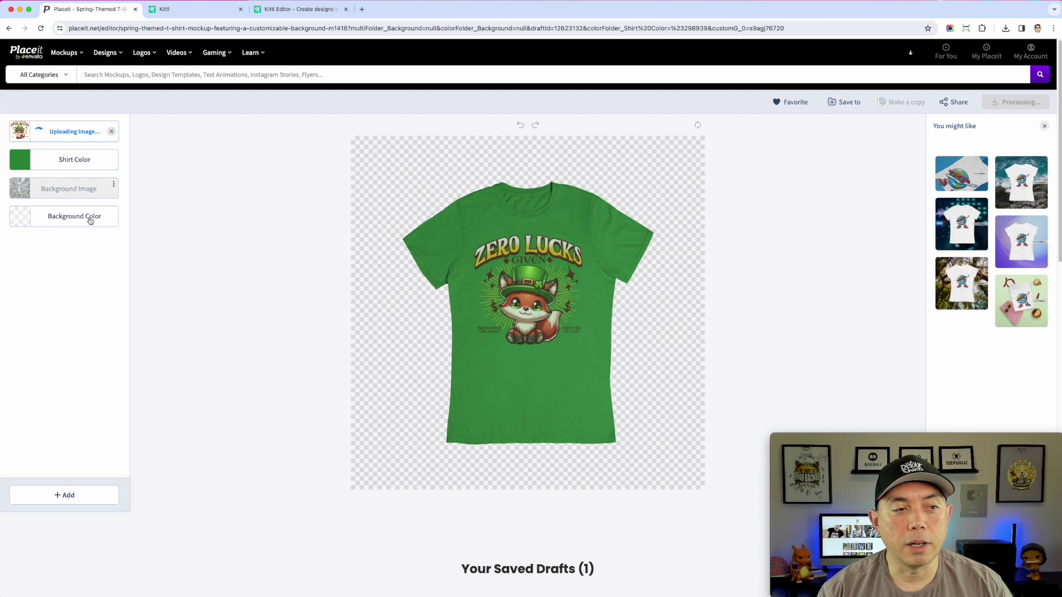
# Step: Set the shirt color to the custom green #47CF35 and download the finished transparent mockup
pyautogui.click(51, 162)
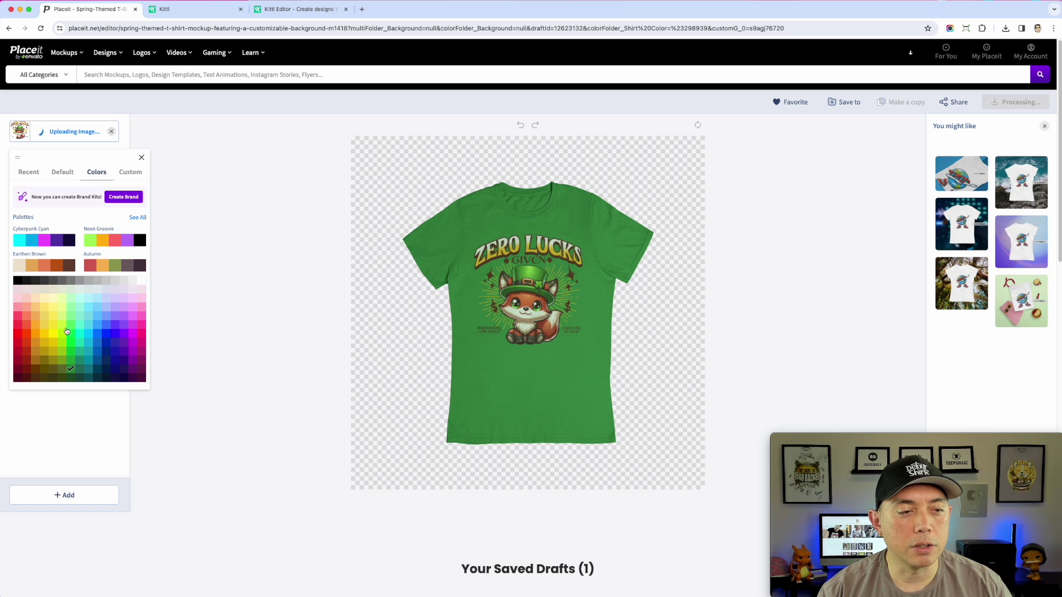
pyautogui.click(70, 351)
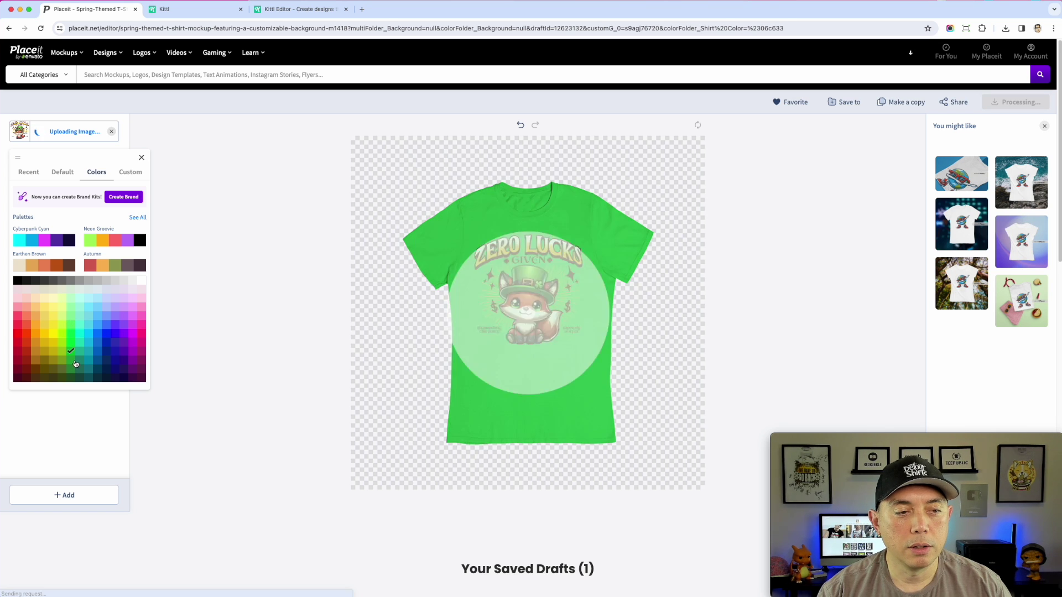
pyautogui.click(70, 343)
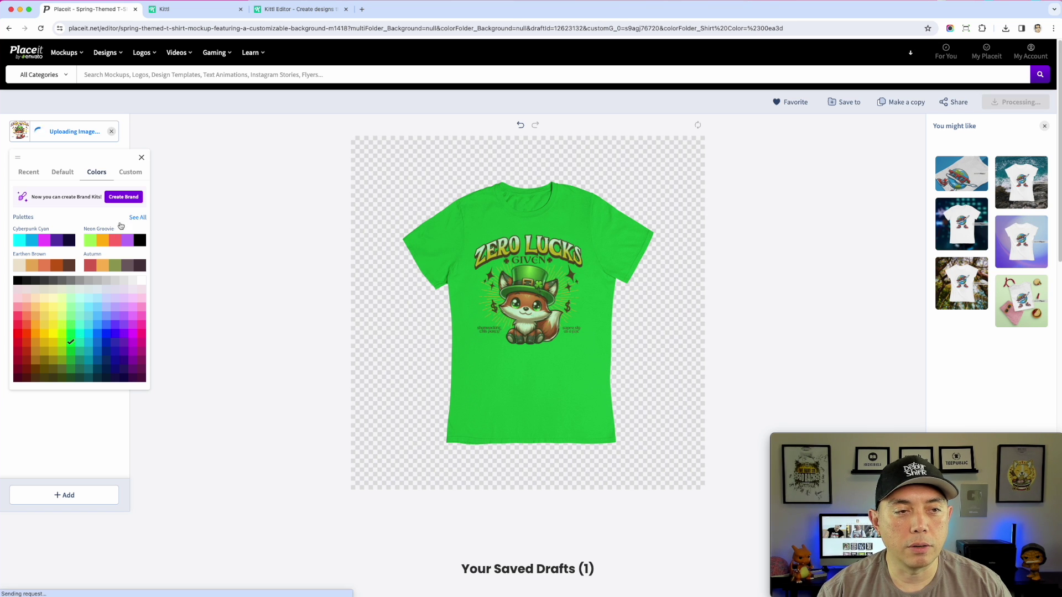
pyautogui.click(130, 172)
pyautogui.moveTo(137, 251); pyautogui.dragTo(137, 244)
pyautogui.click(78, 215)
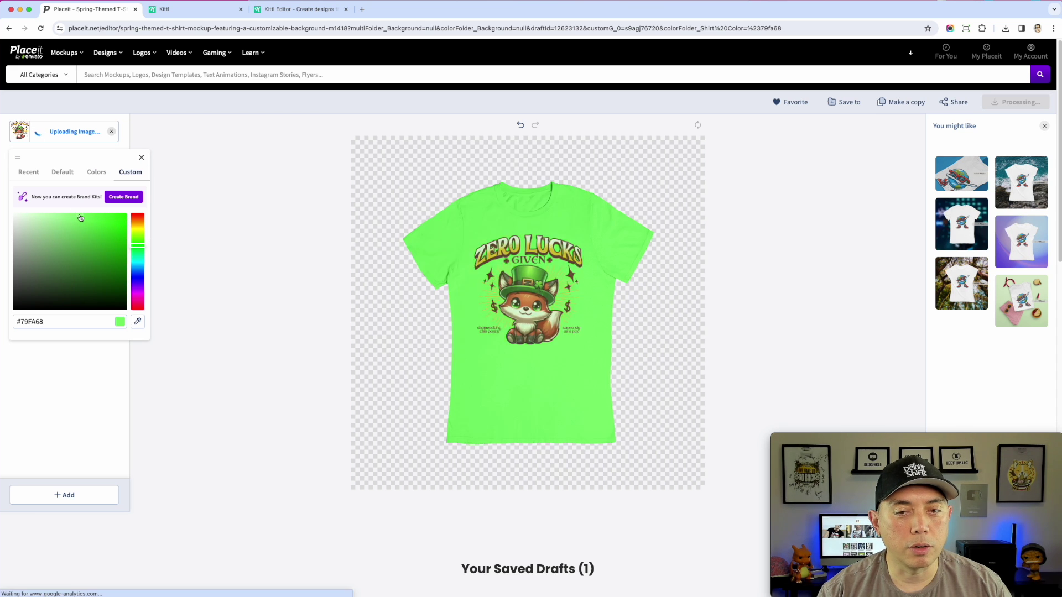
pyautogui.click(86, 222)
pyautogui.click(97, 231)
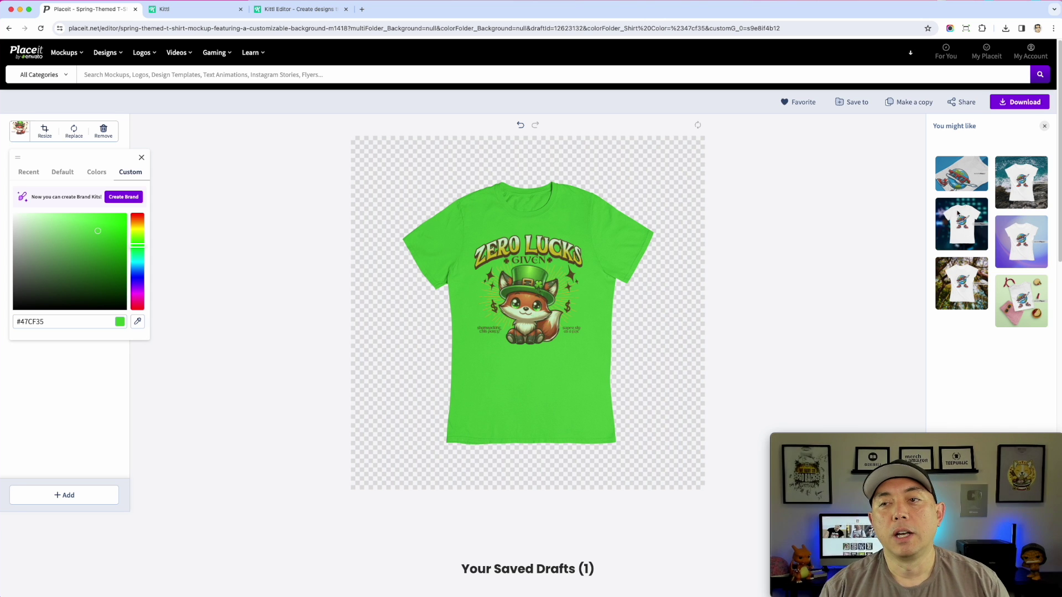
pyautogui.click(1022, 105)
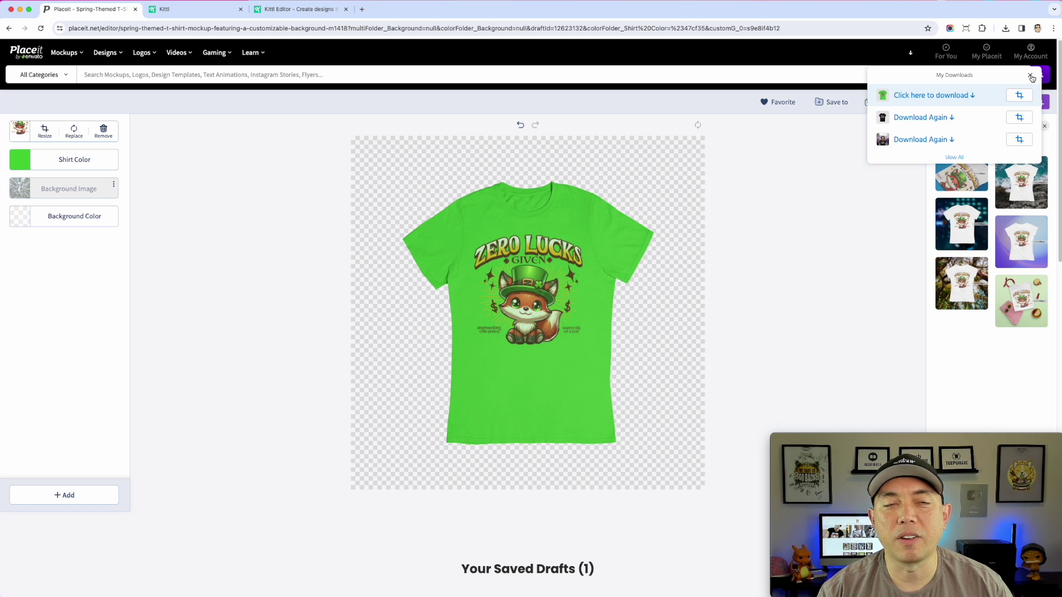
pyautogui.click(1031, 76)
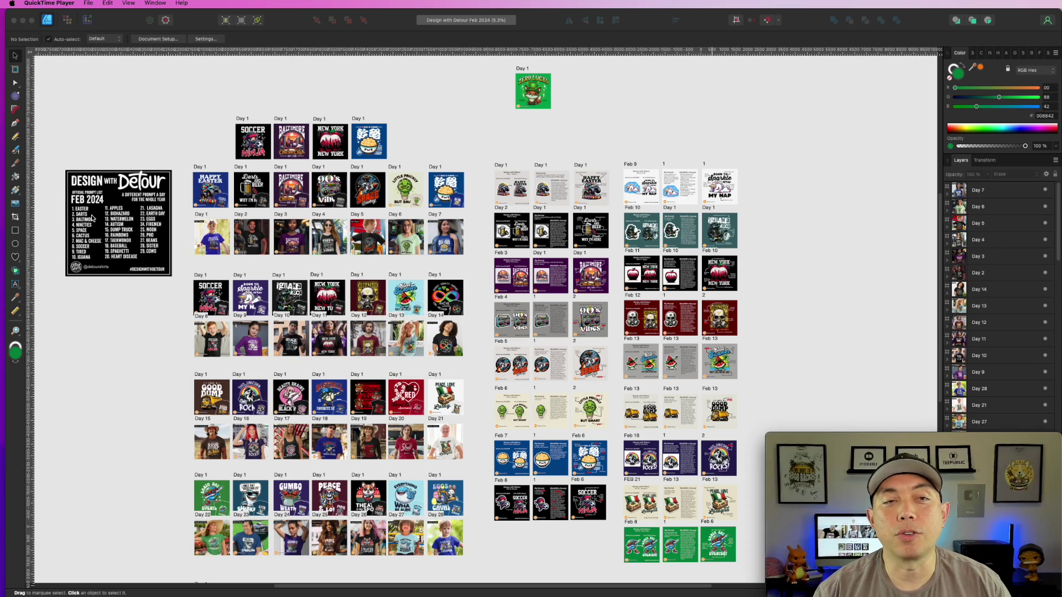
# Step: Switch to Affinity Designer and shift the large Happy Easter monster truck design slightly sideways on its blue artboard
pyautogui.scroll(5, 201, 168)
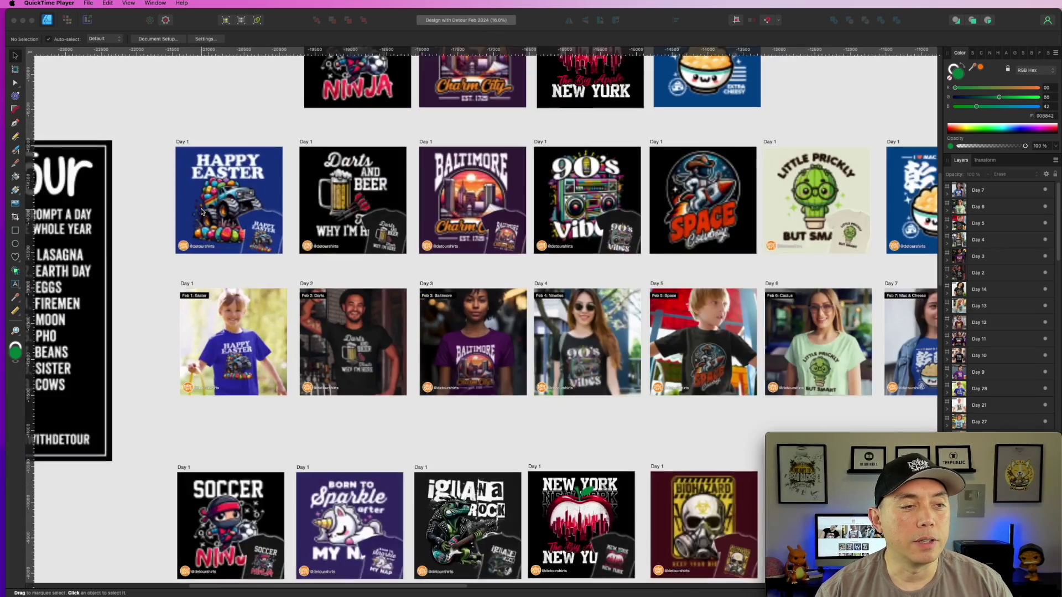
pyautogui.scroll(2, 201, 212)
pyautogui.click(104, 204)
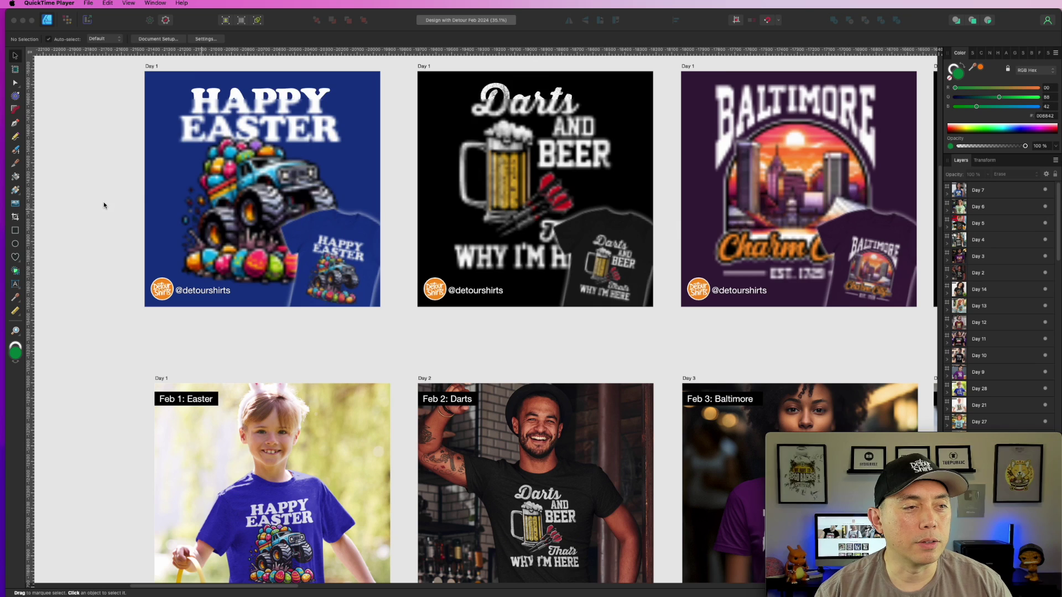
pyautogui.moveTo(87, 177); pyautogui.dragTo(303, 212)
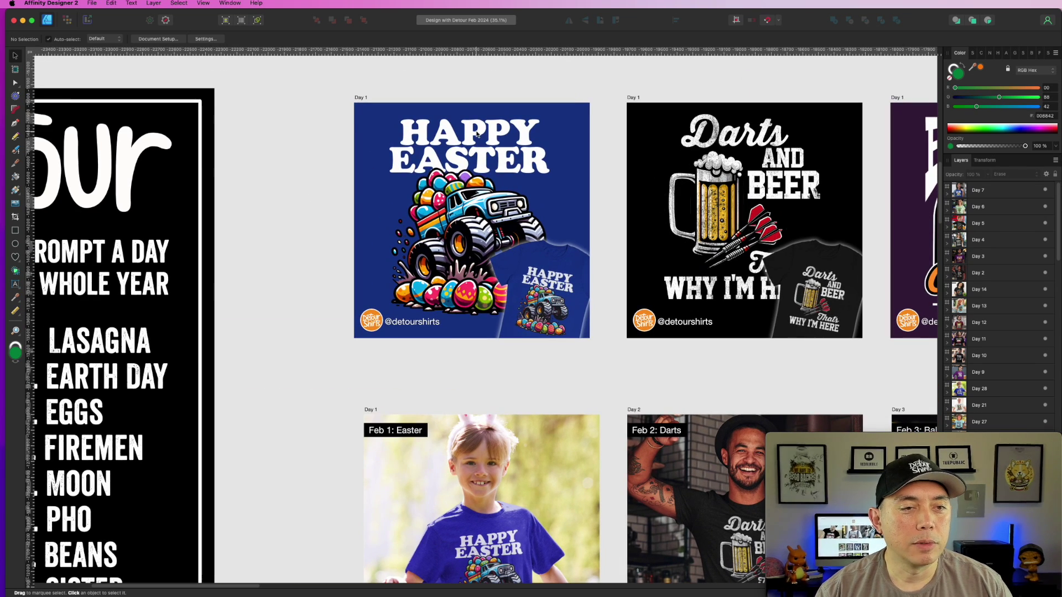
pyautogui.click(461, 164)
pyautogui.moveTo(461, 165); pyautogui.dragTo(477, 165)
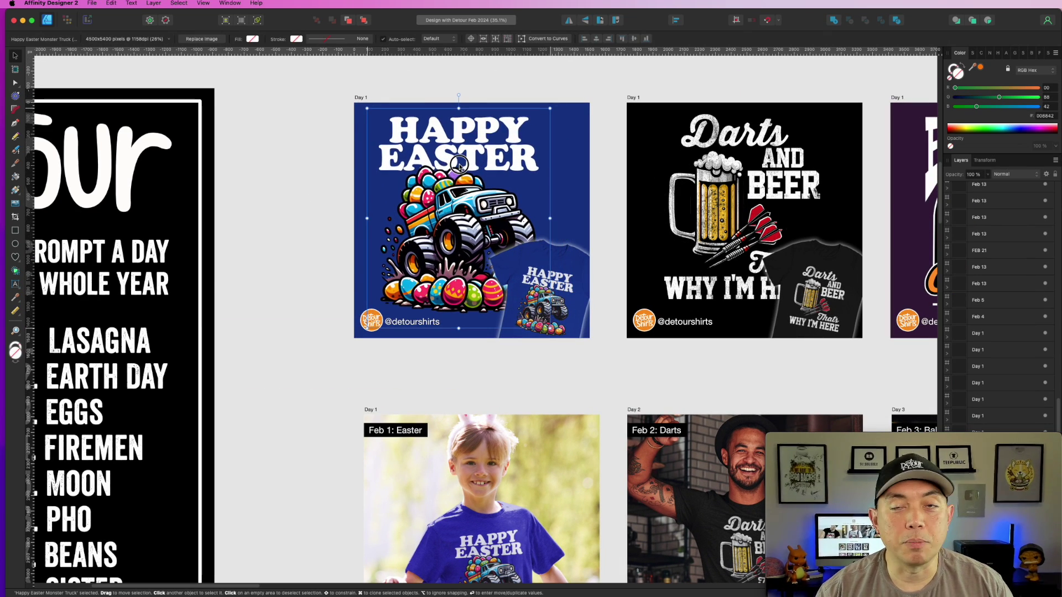
# Step: Place a copy of the blue Happy Easter artboard in the empty canvas area above the February prompt list
pyautogui.click(543, 278)
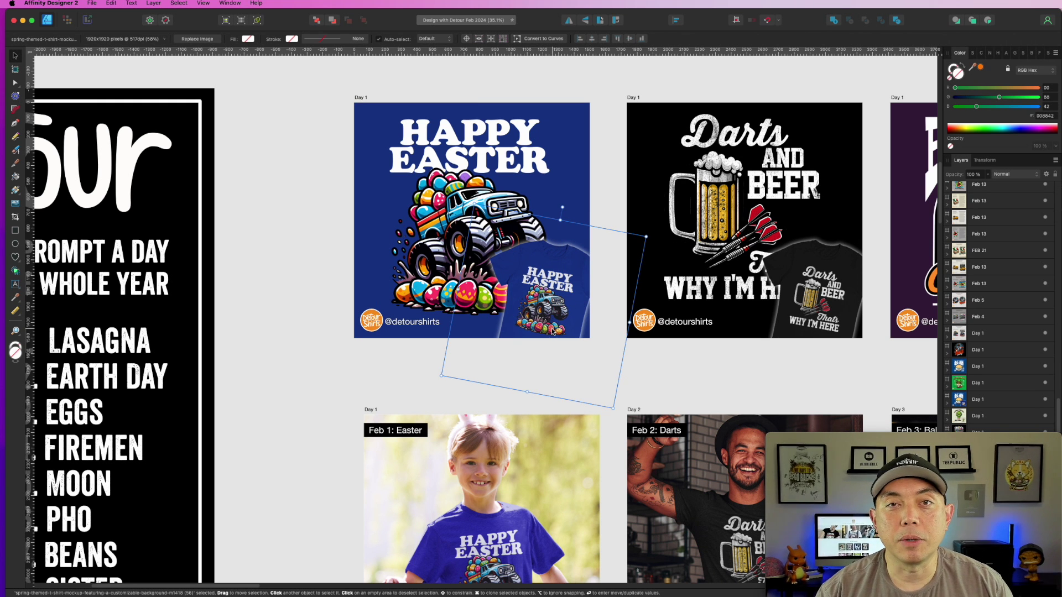
pyautogui.scroll(-10, 552, 330)
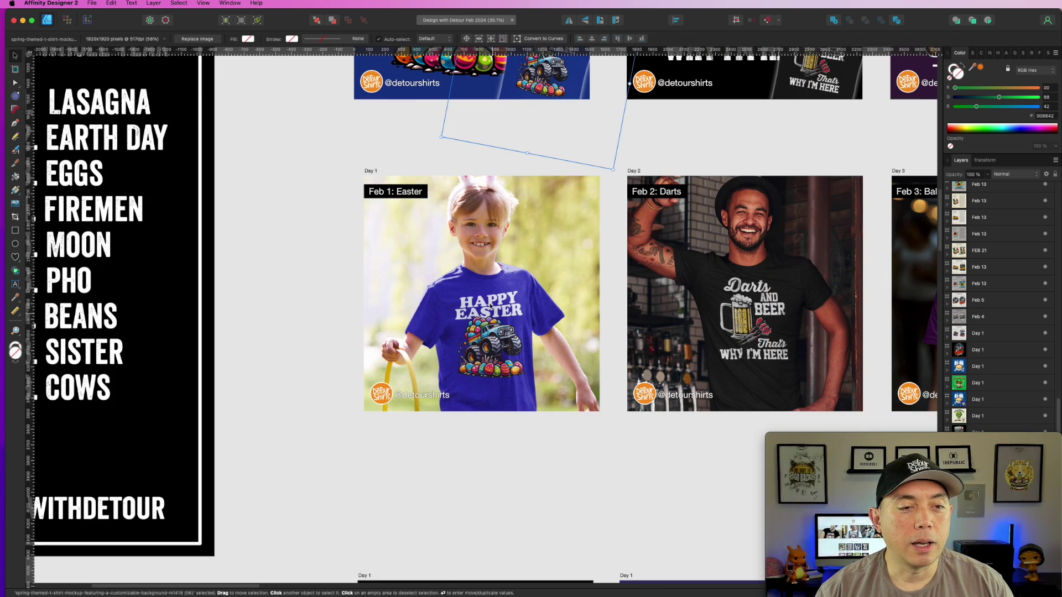
pyautogui.click(489, 303)
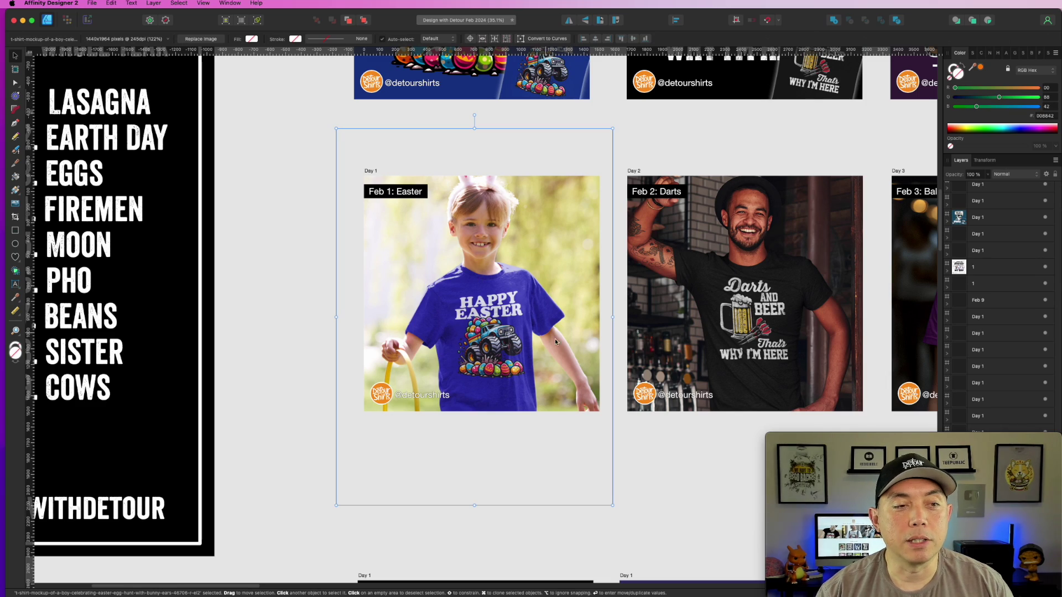
pyautogui.scroll(-6, 563, 346)
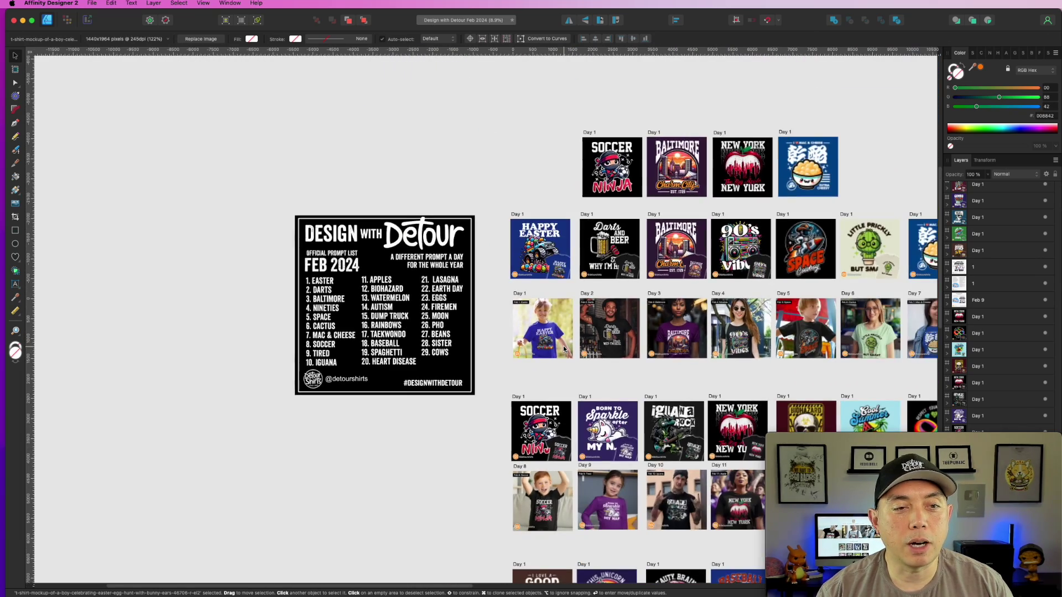
pyautogui.moveTo(477, 118); pyautogui.dragTo(342, 151)
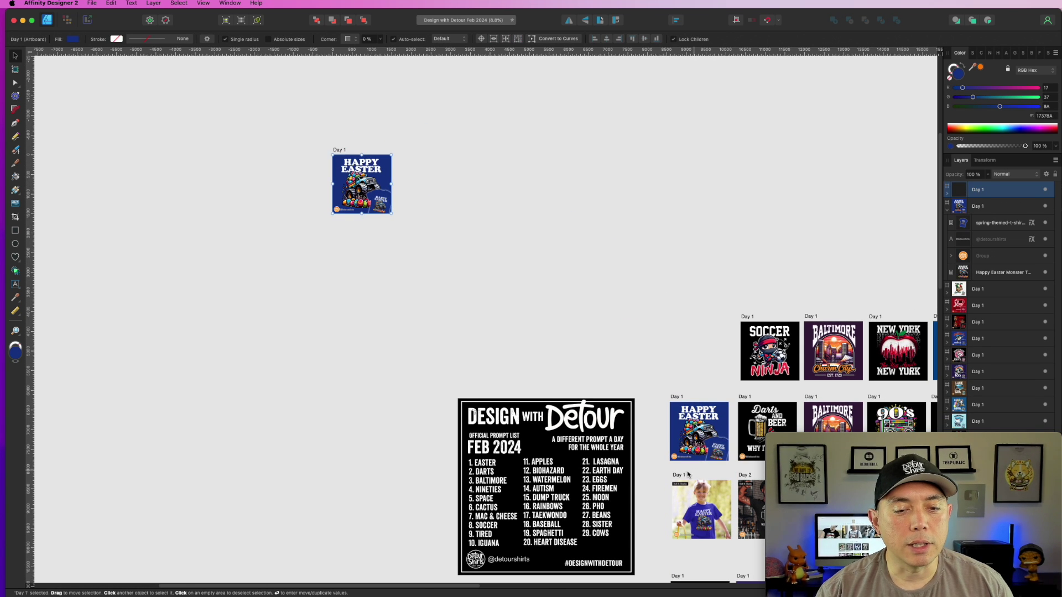
# Step: Place a copy of the Feb 1: Easter photo artboard beside the copied blue Happy Easter artboard
pyautogui.click(678, 473)
pyautogui.moveTo(678, 473); pyautogui.dragTo(406, 148)
pyautogui.click(339, 225)
pyautogui.scroll(2, 346, 232)
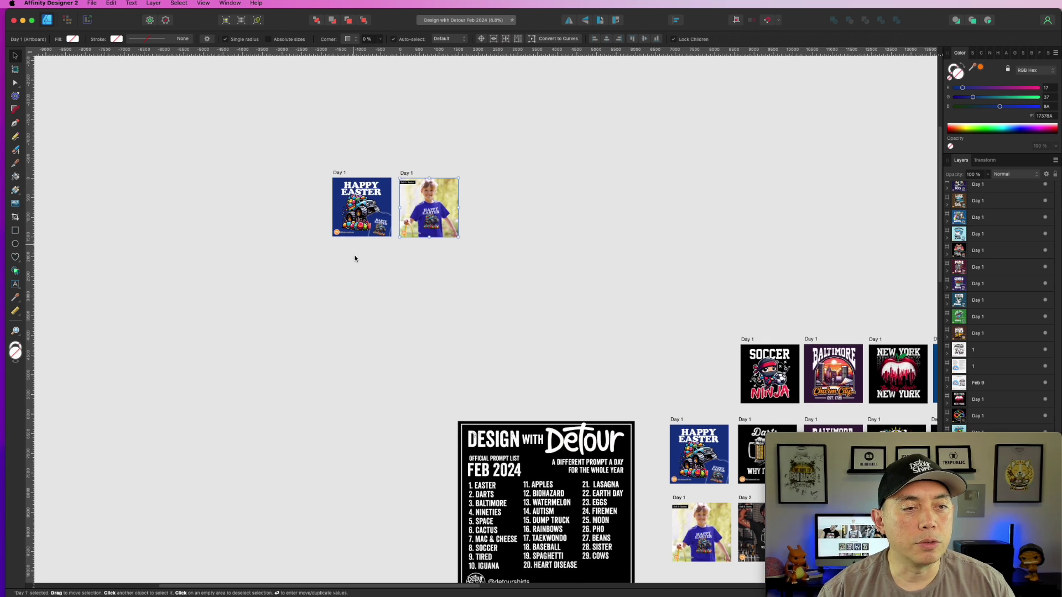
pyautogui.scroll(6, 354, 256)
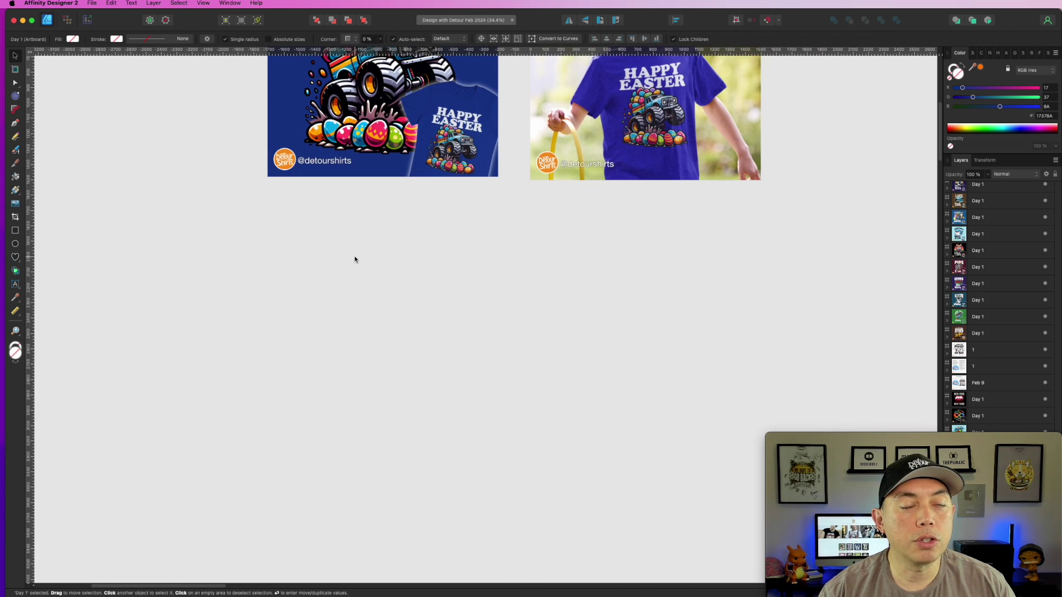
pyautogui.click(600, 327)
pyautogui.moveTo(533, 272); pyautogui.dragTo(507, 485)
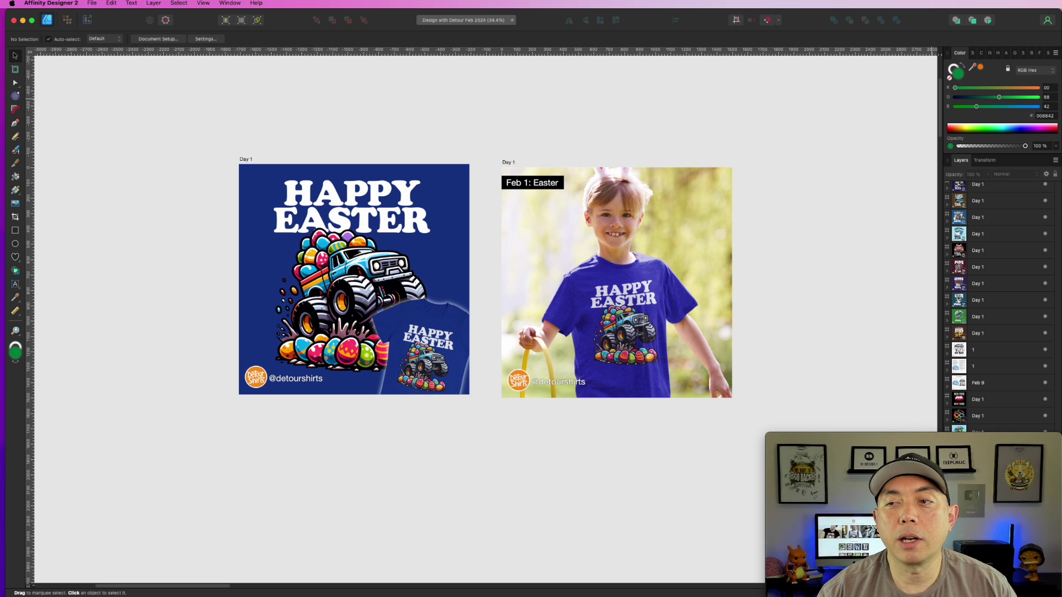
# Step: Place the downloaded Autism Awareness woman mockup from Finder on the copied Feb 1: Easter artboard and check the artboard's dimensions
pyautogui.press('super+Tab')
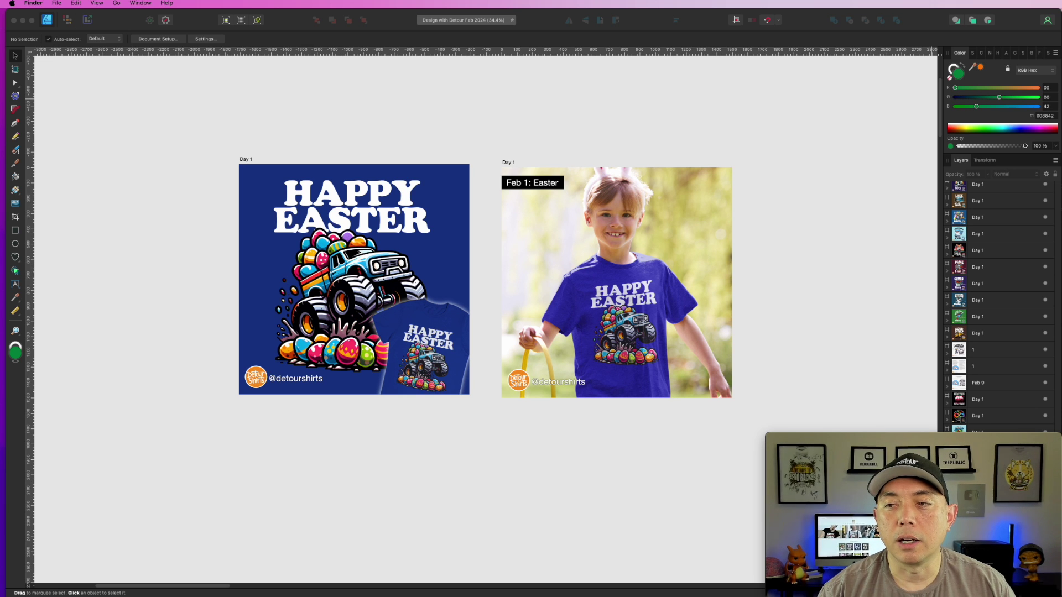
pyautogui.moveTo(641, 235); pyautogui.dragTo(635, 360)
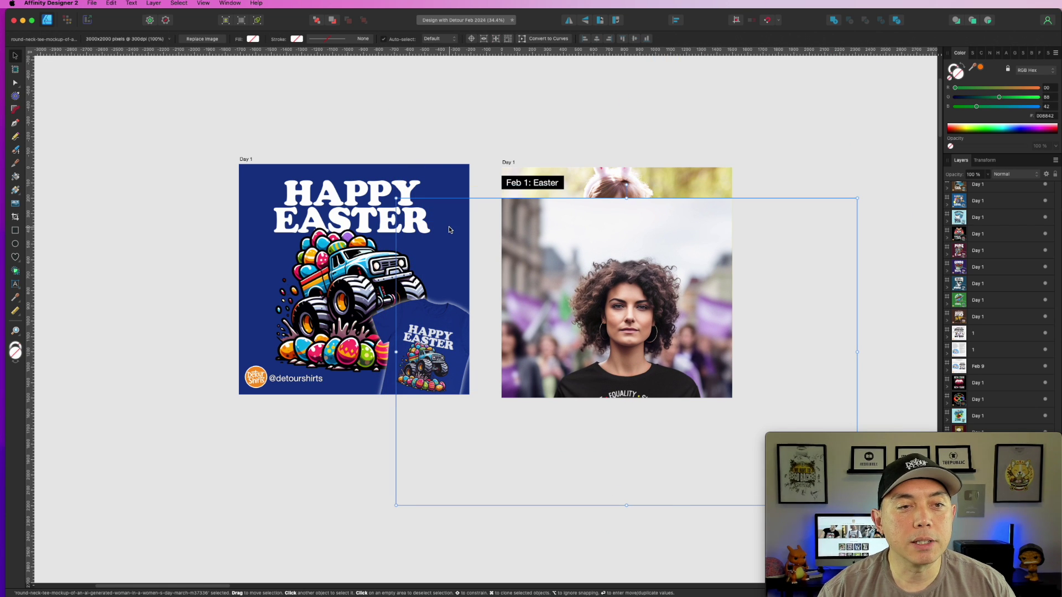
pyautogui.click(508, 164)
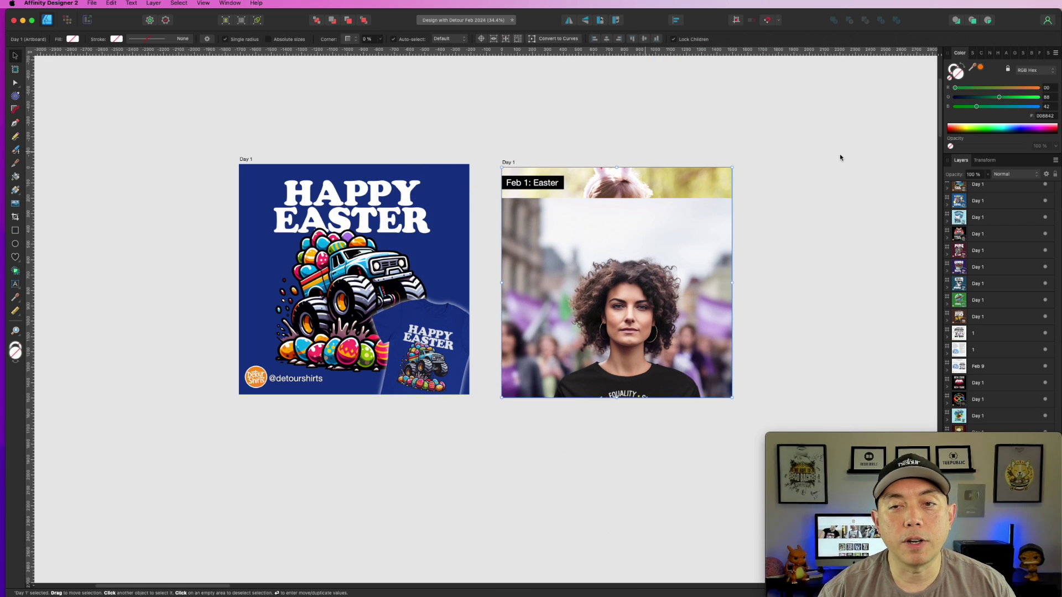
pyautogui.click(985, 161)
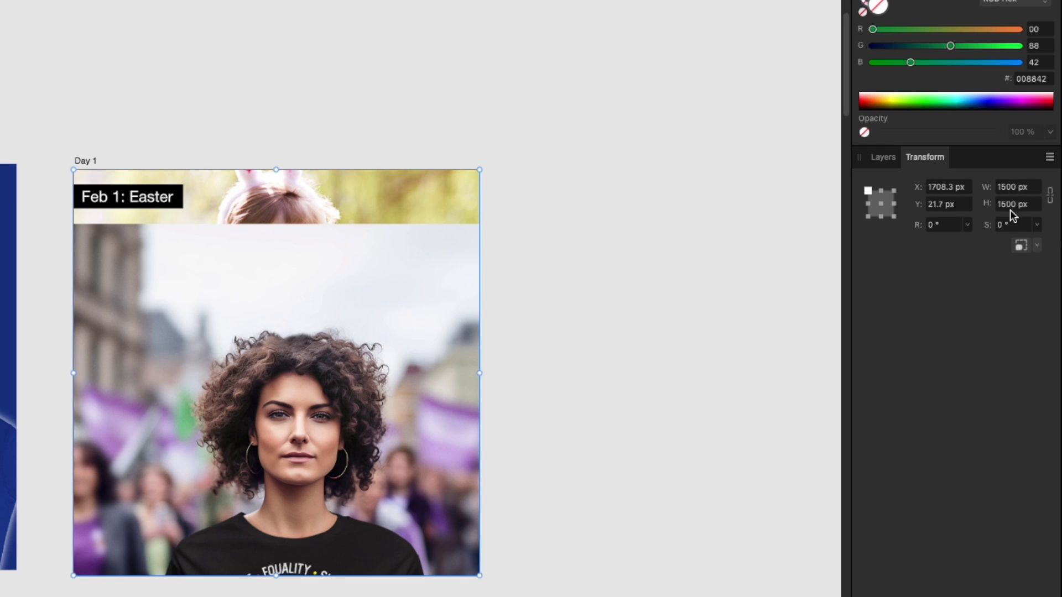
# Step: Move the woman photo off the artboard to view it whole and reposition it over the boy photo with her shirt design inside the frame
pyautogui.click(253, 359)
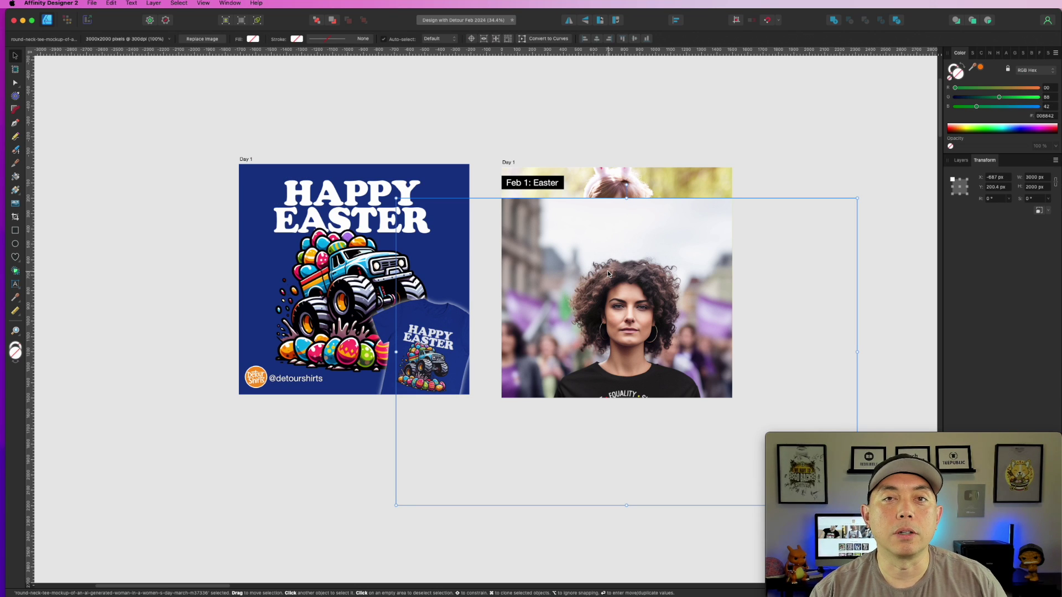
pyautogui.moveTo(612, 293); pyautogui.dragTo(599, 221)
pyautogui.moveTo(631, 283); pyautogui.dragTo(421, 576)
pyautogui.scroll(-5, 519, 498)
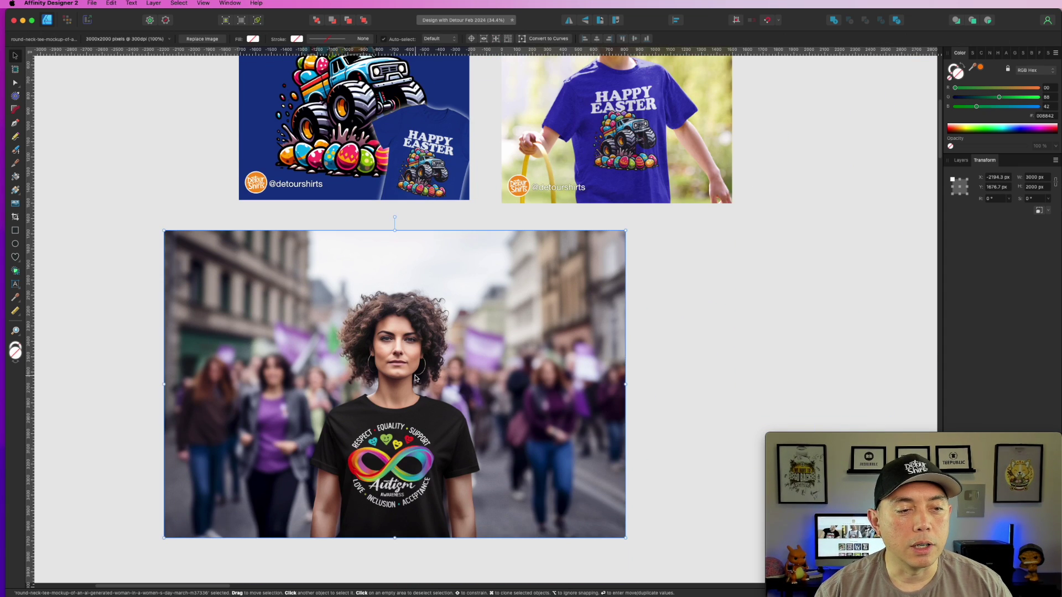
pyautogui.scroll(5, 656, 396)
pyautogui.moveTo(443, 491); pyautogui.dragTo(666, 171)
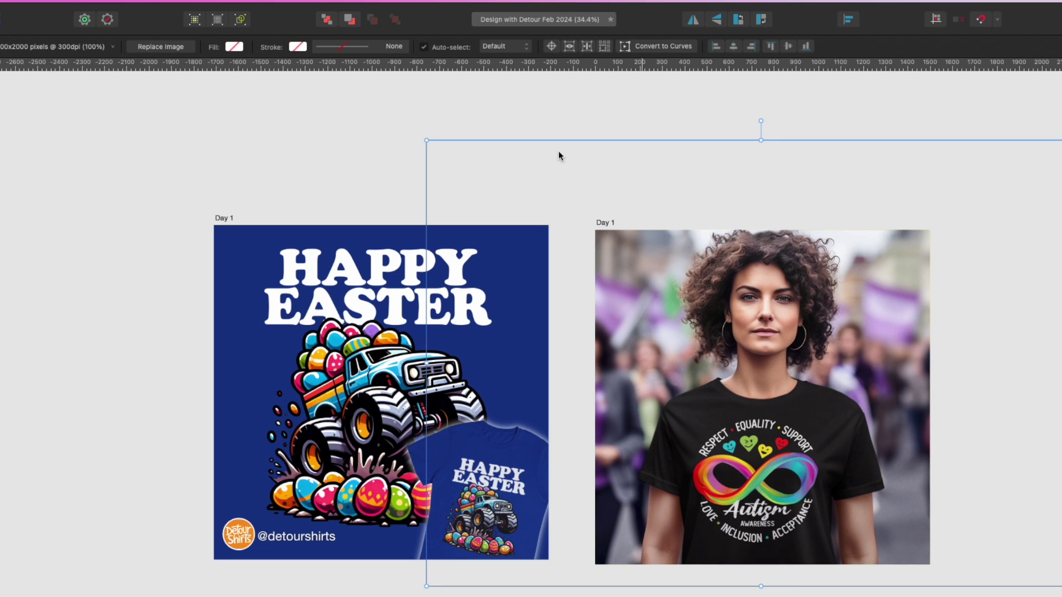
# Step: Send the woman photo behind the date label and logo, and delete the old boy photo from the artboard
pyautogui.click(349, 19)
pyautogui.click(796, 306)
pyautogui.press('Delete')
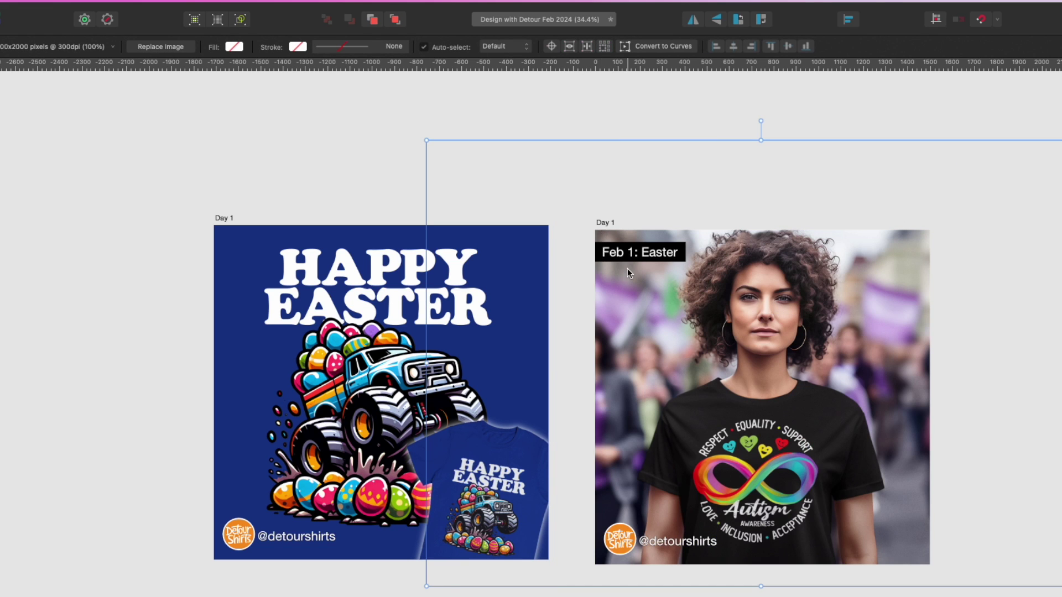
pyautogui.scroll(5, 628, 268)
pyautogui.click(702, 222)
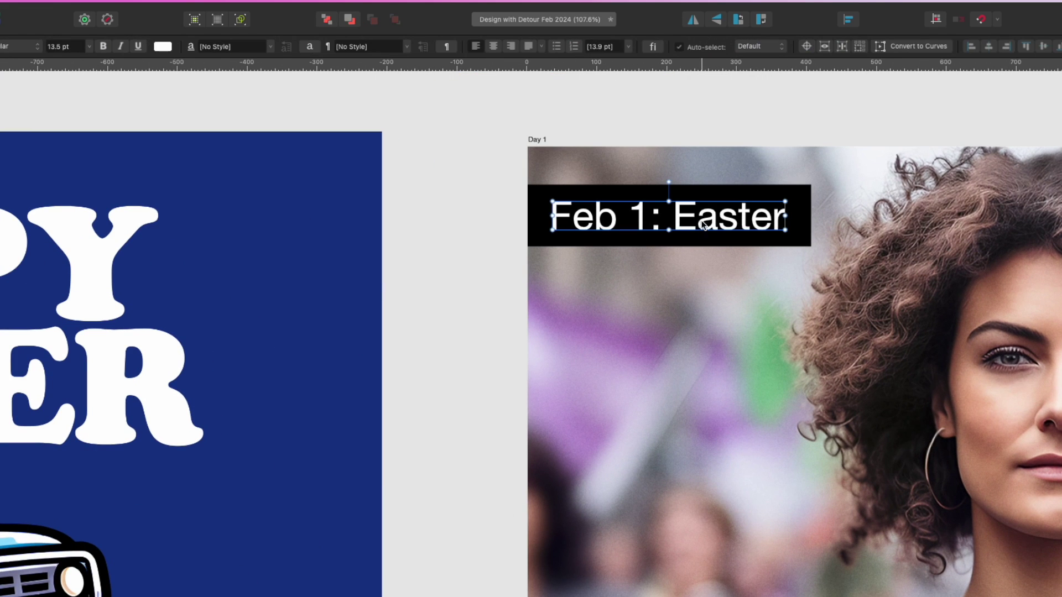
pyautogui.click(803, 193)
pyautogui.scroll(-10, 761, 367)
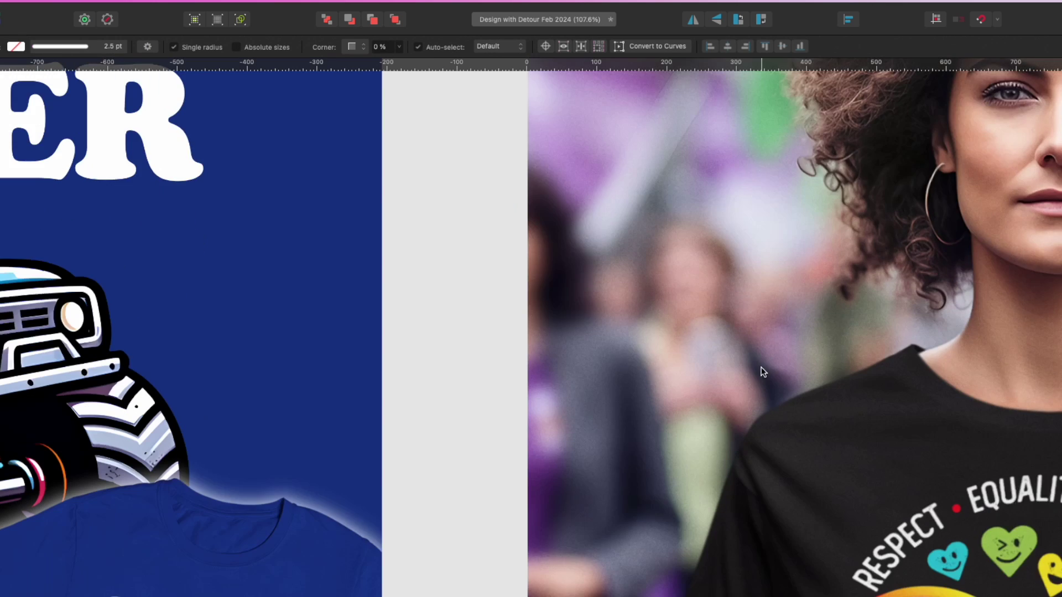
pyautogui.click(592, 546)
pyautogui.click(722, 547)
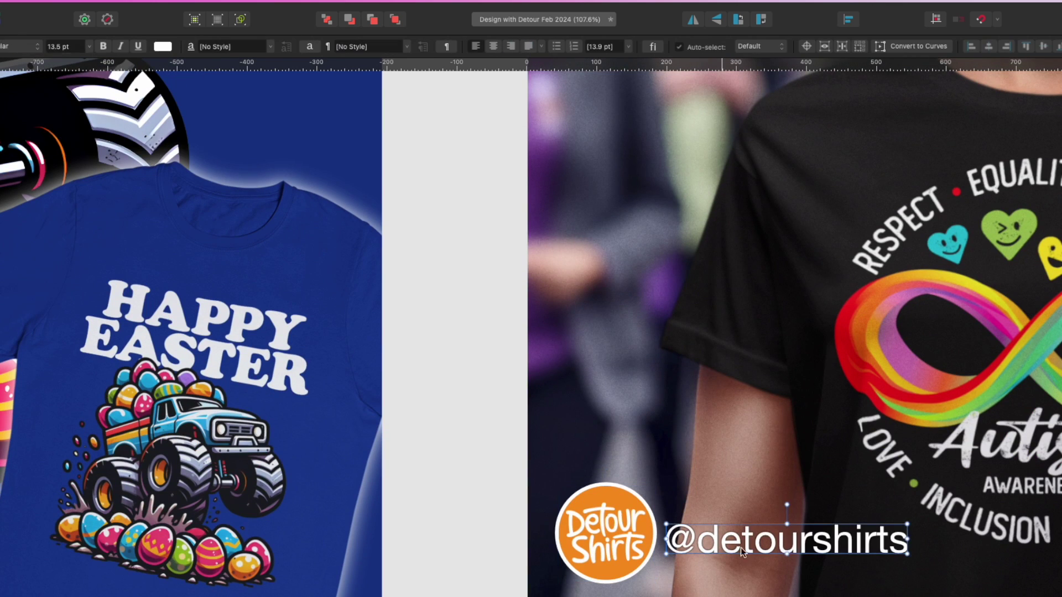
pyautogui.scroll(-5, 830, 400)
pyautogui.hscroll(-6, 808, 465)
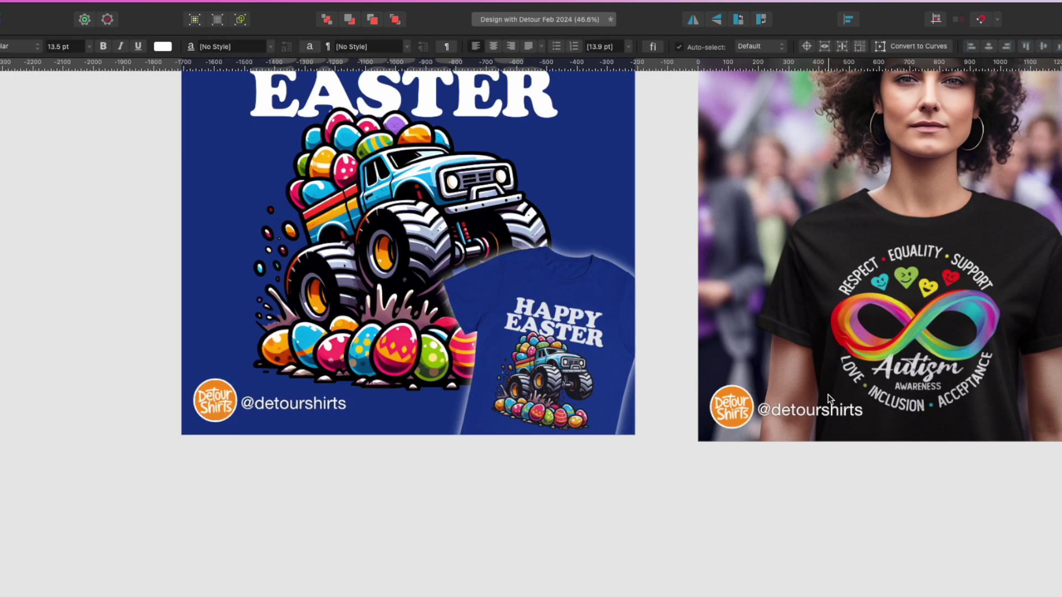
pyautogui.scroll(5, 784, 526)
pyautogui.hscroll(5, 785, 526)
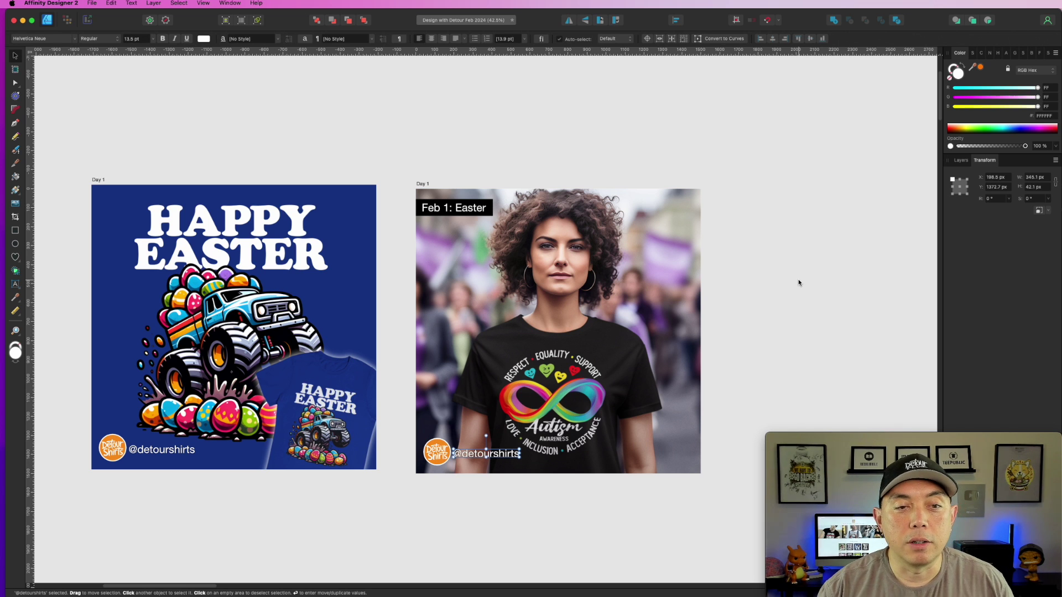
# Step: Shift the woman photo slightly to the right within its artboard and deselect it
pyautogui.click(851, 222)
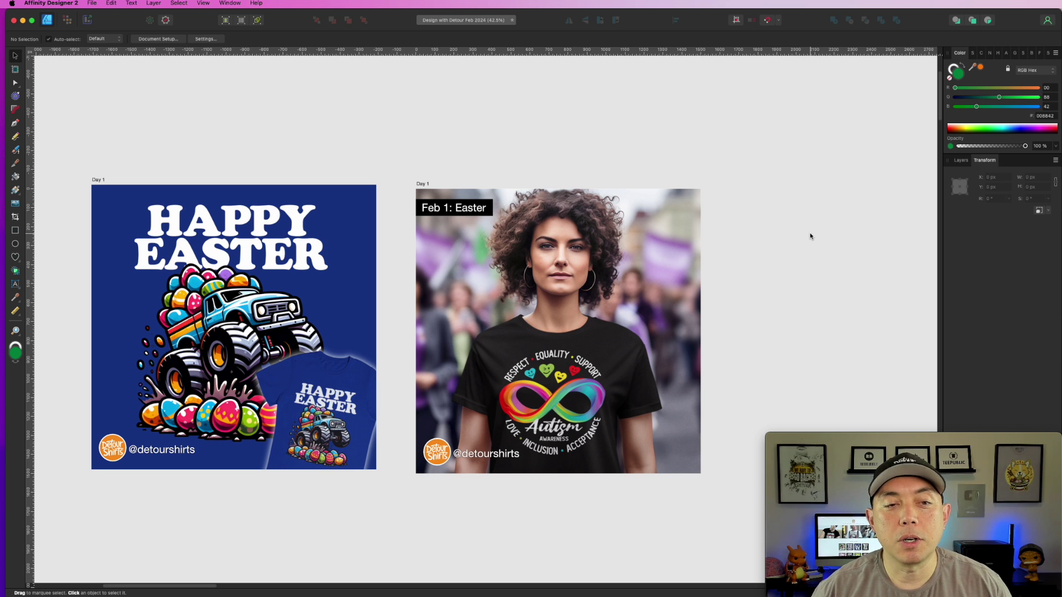
pyautogui.press('super+v')
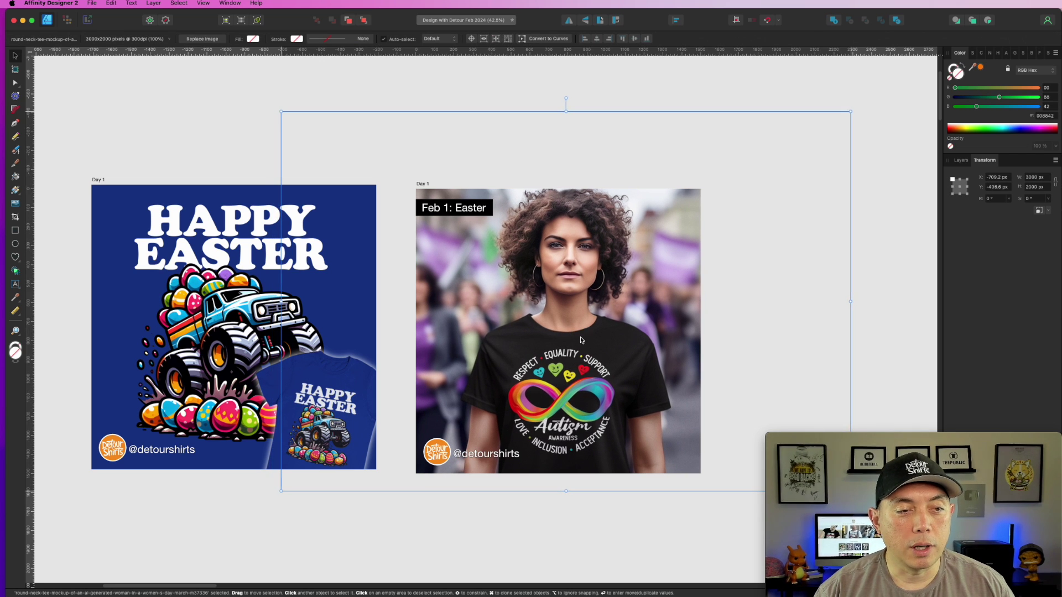
pyautogui.click(165, 109)
# Step: Place the transparent black Autism shirt mockup on the blue artboard, rotated to -10.7°, over the small Happy Easter shirt
pyautogui.moveTo(237, 147); pyautogui.dragTo(473, 102)
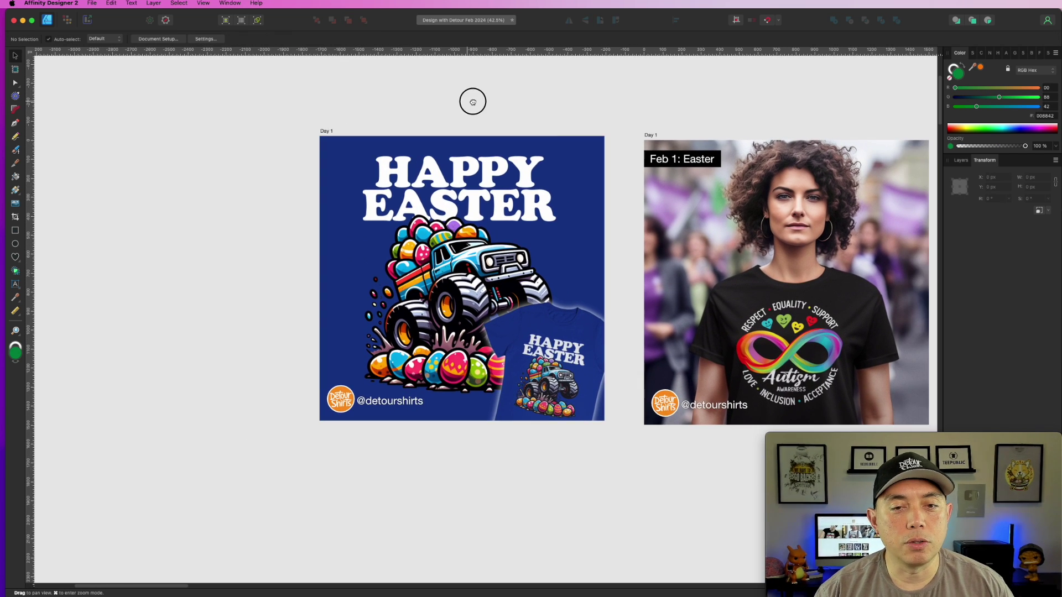
pyautogui.moveTo(1061, 258); pyautogui.dragTo(528, 339)
pyautogui.moveTo(652, 172); pyautogui.dragTo(678, 185)
pyautogui.moveTo(555, 316); pyautogui.dragTo(596, 360)
pyautogui.scroll(5, 595, 415)
pyautogui.scroll(-5, 595, 415)
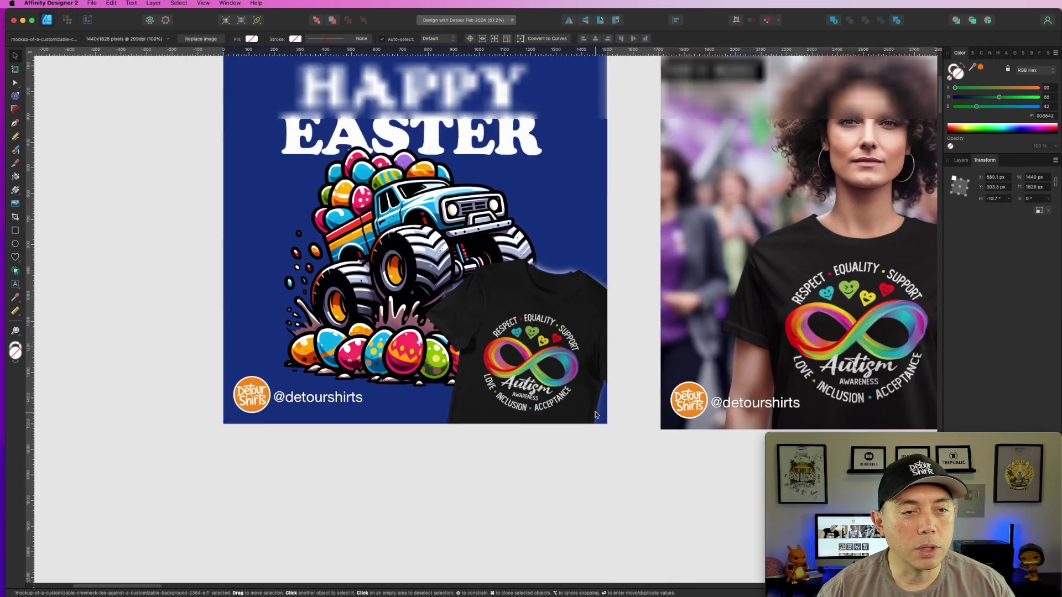
# Step: Scale the black shirt mockup to about 92% and position it in the blue artboard's lower right corner
pyautogui.scroll(3, 603, 431)
pyautogui.moveTo(505, 250); pyautogui.dragTo(508, 244)
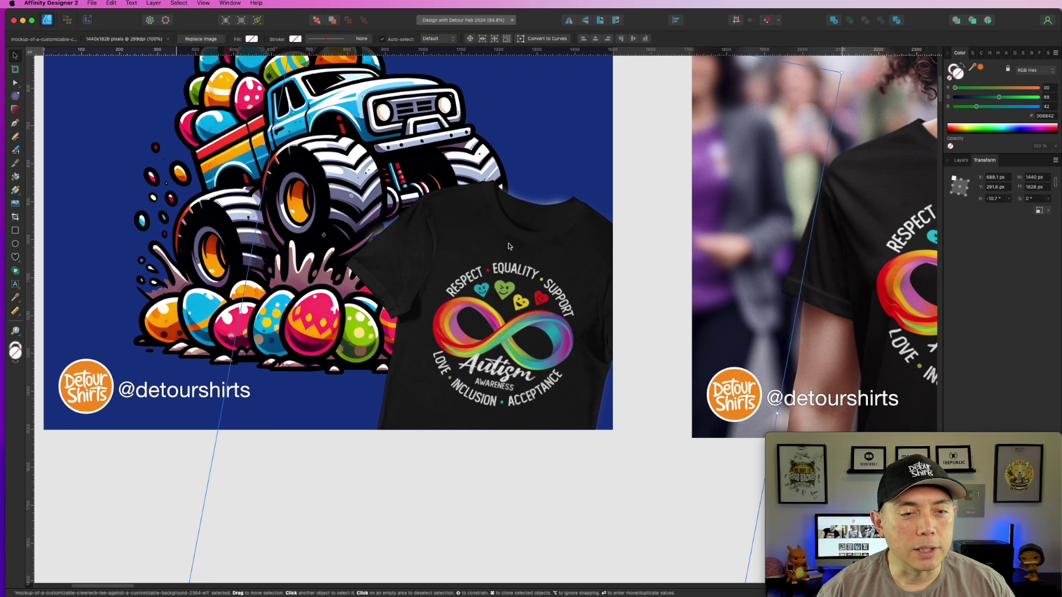
pyautogui.scroll(-3, 507, 244)
pyautogui.moveTo(634, 566); pyautogui.dragTo(613, 529)
pyautogui.moveTo(475, 328); pyautogui.dragTo(488, 334)
# Step: Add a white Outer Glow to the black shirt mockup with a radius of about 40.1 px and intensity of about 8%
pyautogui.click(961, 161)
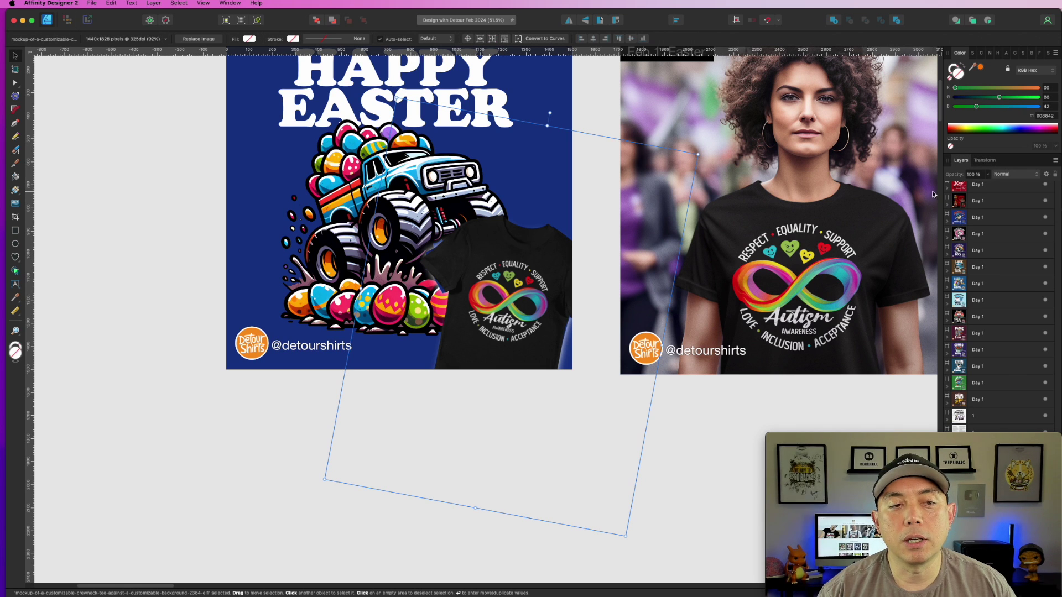
pyautogui.scroll(5, 1005, 207)
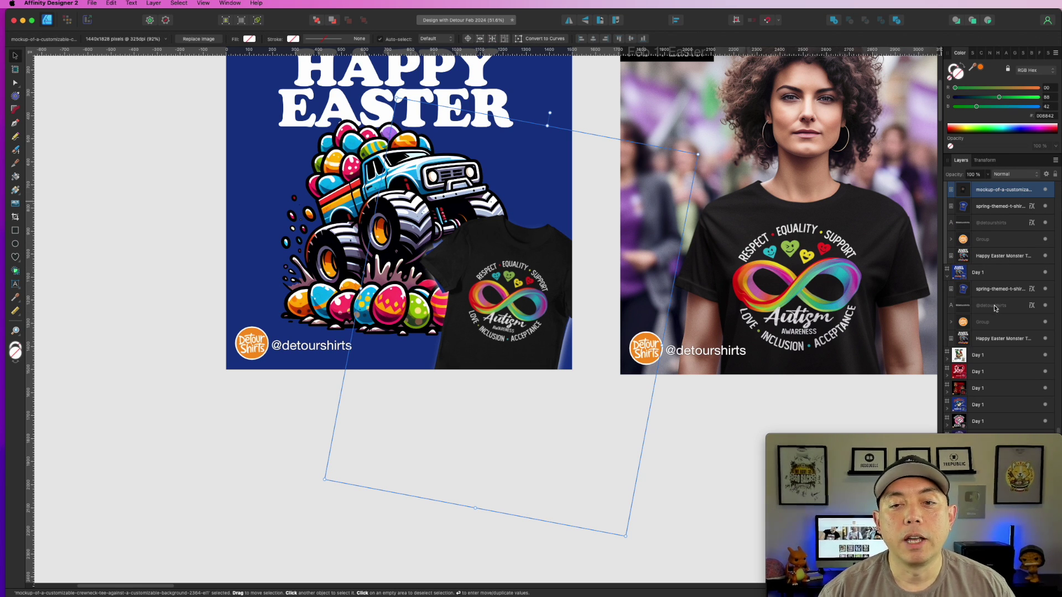
pyautogui.moveTo(1016, 437); pyautogui.dragTo(916, 437)
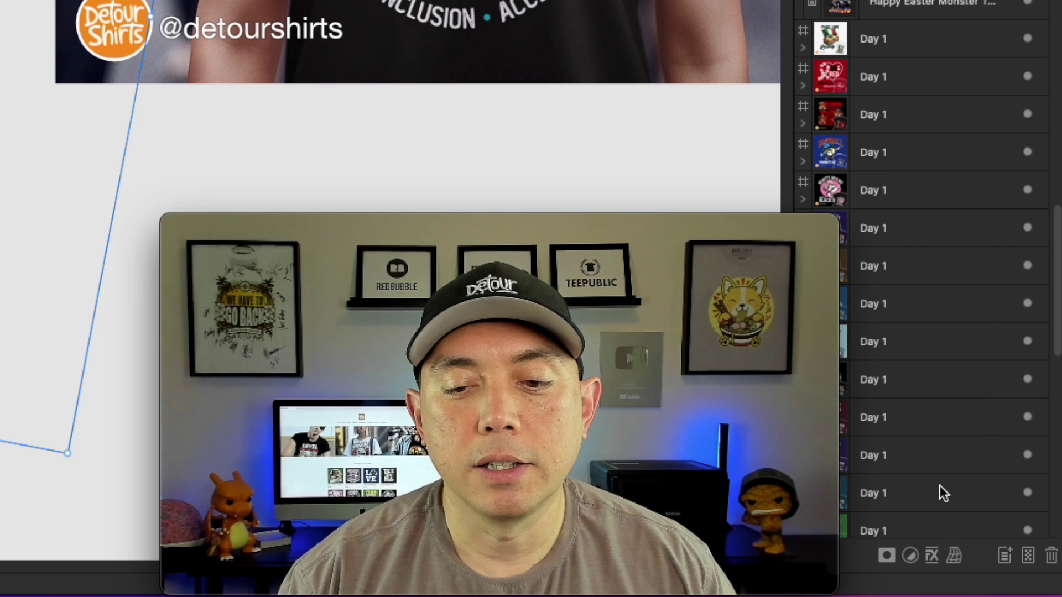
pyautogui.click(932, 555)
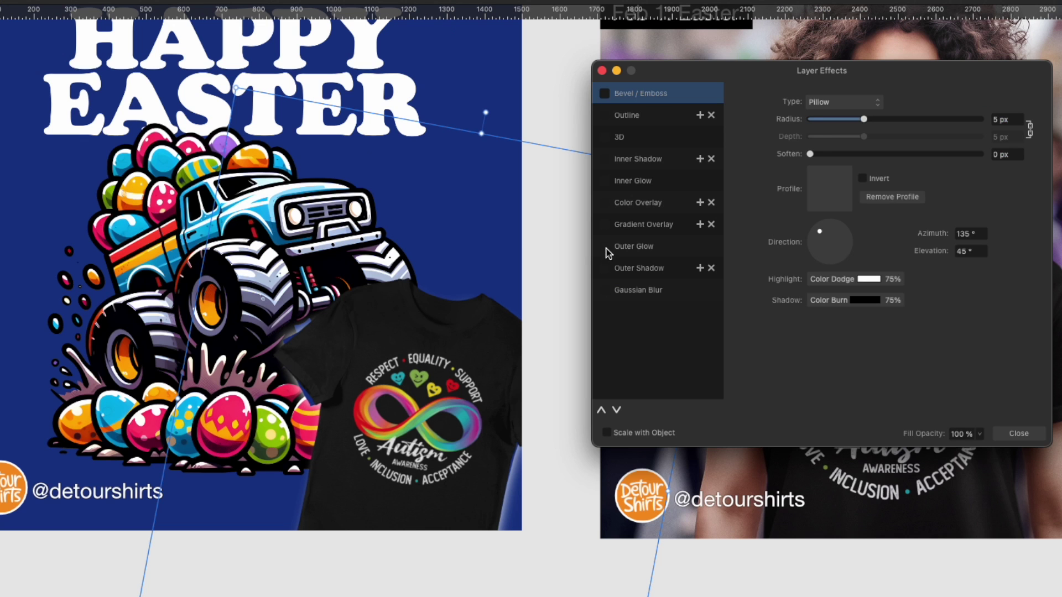
pyautogui.click(609, 252)
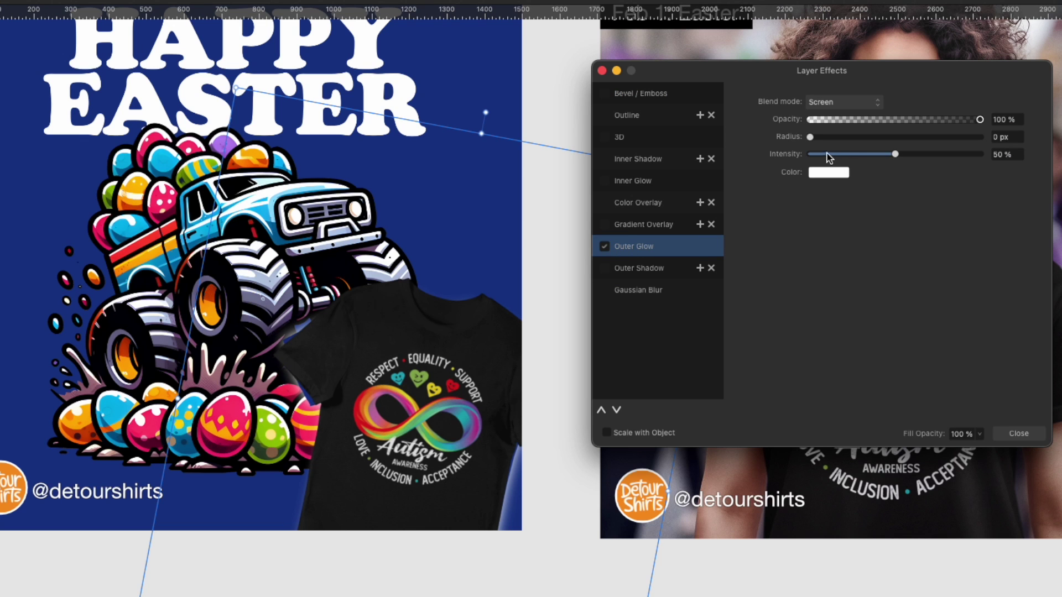
pyautogui.moveTo(810, 137); pyautogui.dragTo(825, 156)
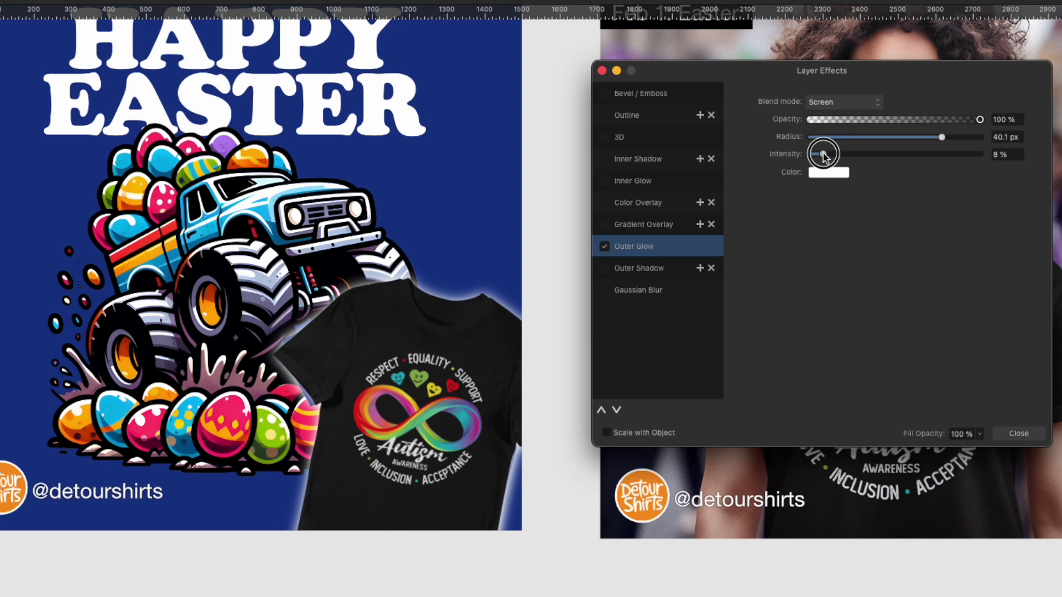
# Step: Delete the old blue Happy Easter shirt hidden under the black shirt and return the black shirt to its corner
pyautogui.moveTo(450, 483); pyautogui.dragTo(109, 328)
pyautogui.click(493, 427)
pyautogui.press('Delete')
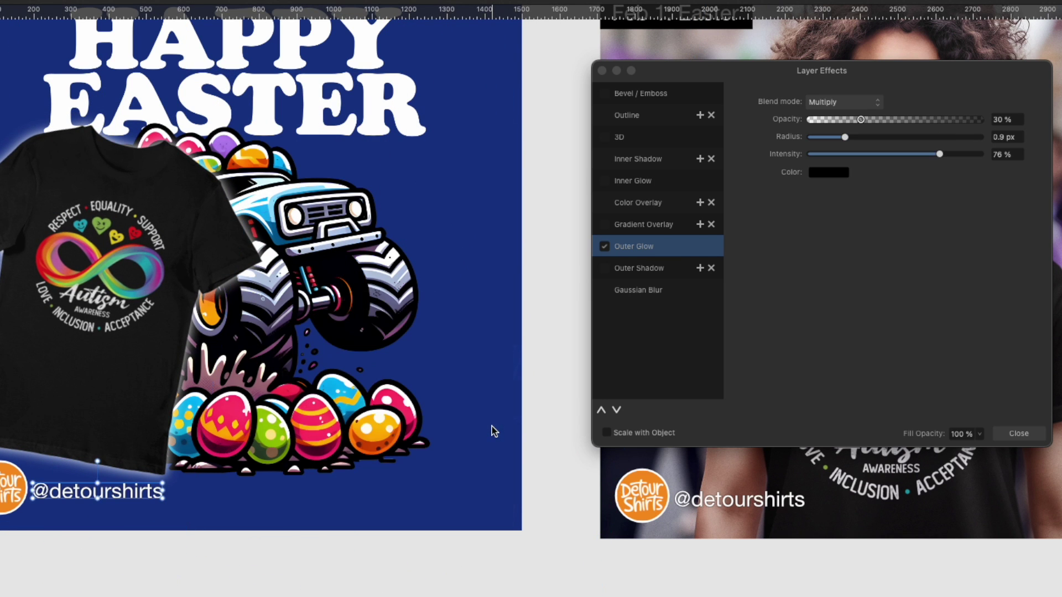
pyautogui.moveTo(261, 278); pyautogui.dragTo(498, 421)
# Step: Replace the Happy Easter monster truck artwork on the blue artboard with the copied autism awareness infinity design
pyautogui.click(276, 246)
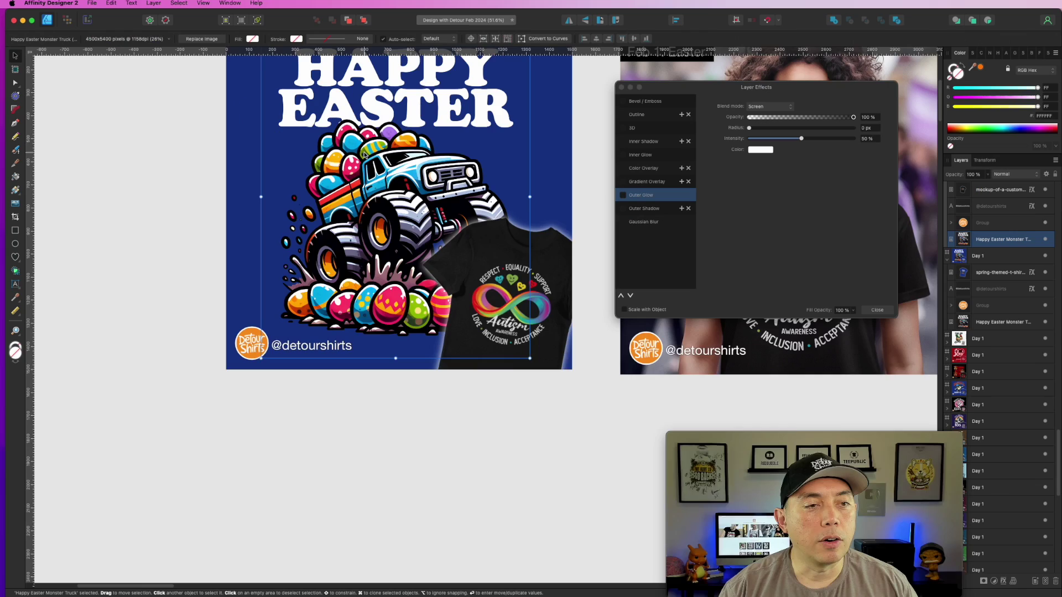
pyautogui.scroll(3, 365, 154)
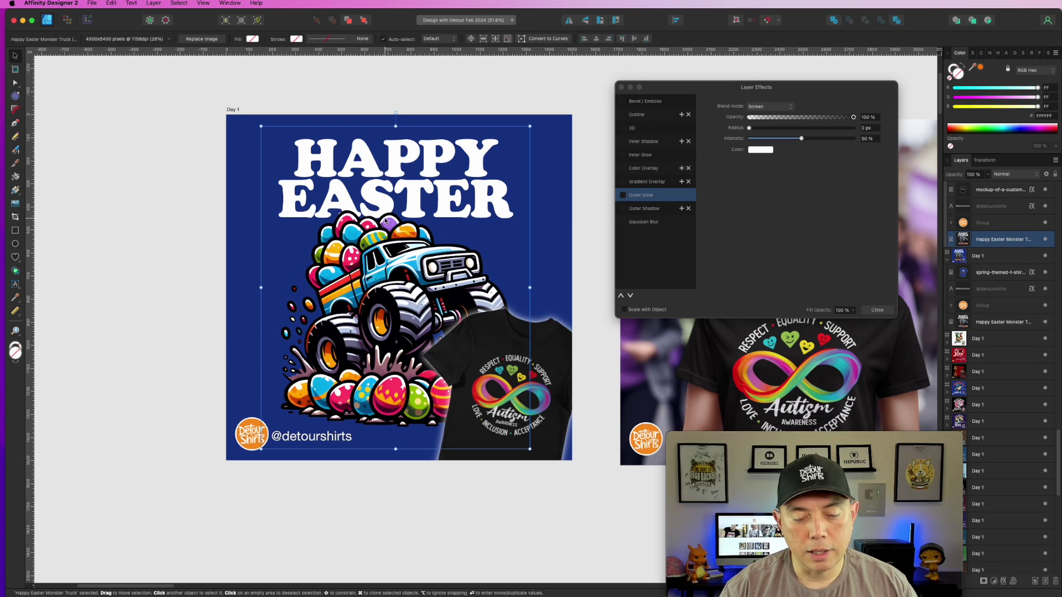
pyautogui.press('Delete')
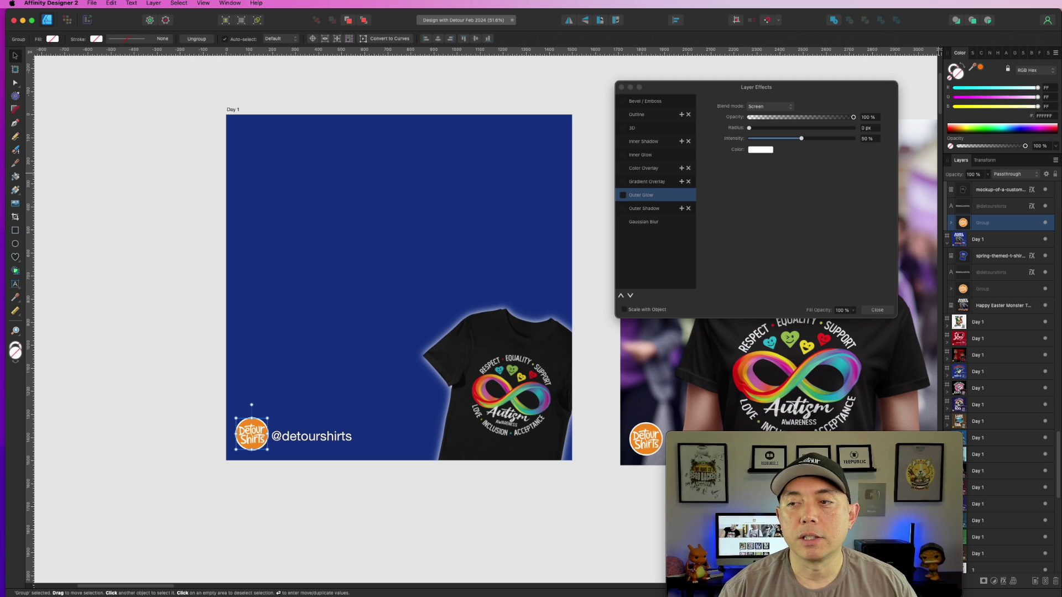
pyautogui.press('super+v')
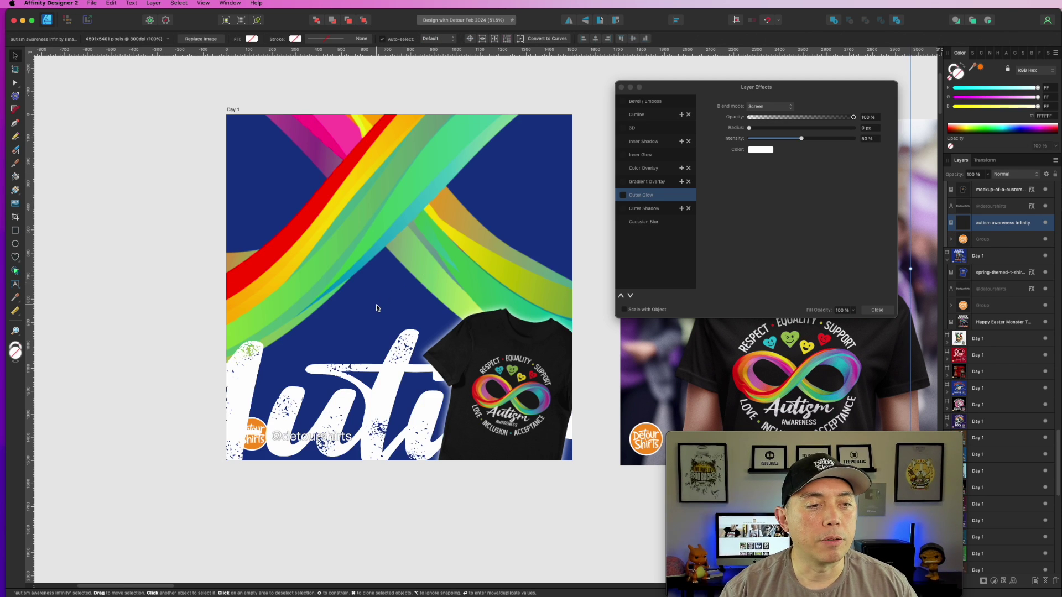
# Step: Close the layer effects settings and scale the pasted infinity design down to about 20%, placing it within the blue artboard
pyautogui.scroll(-8, 376, 308)
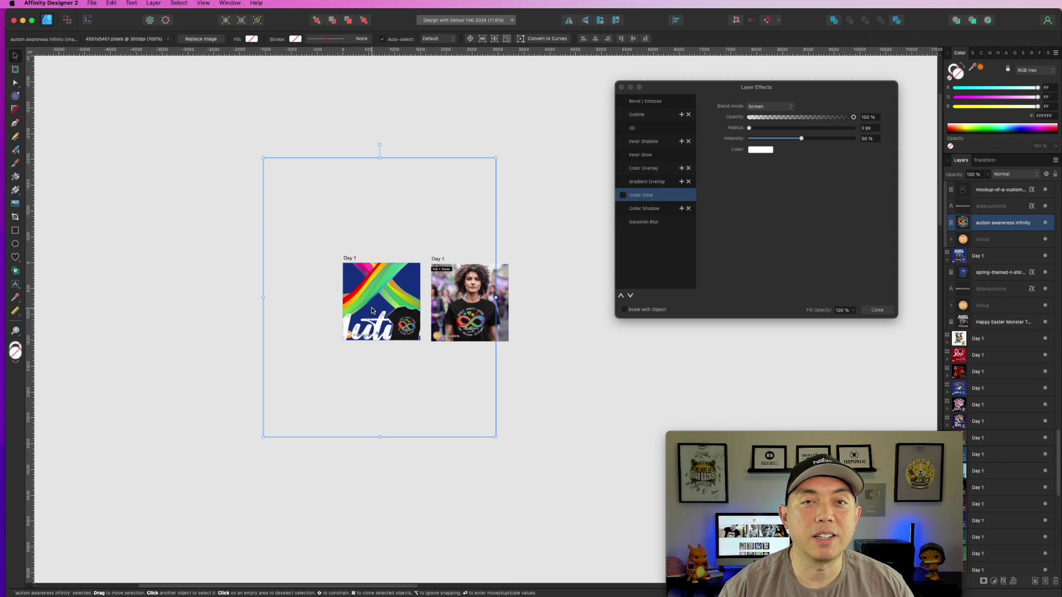
pyautogui.click(621, 87)
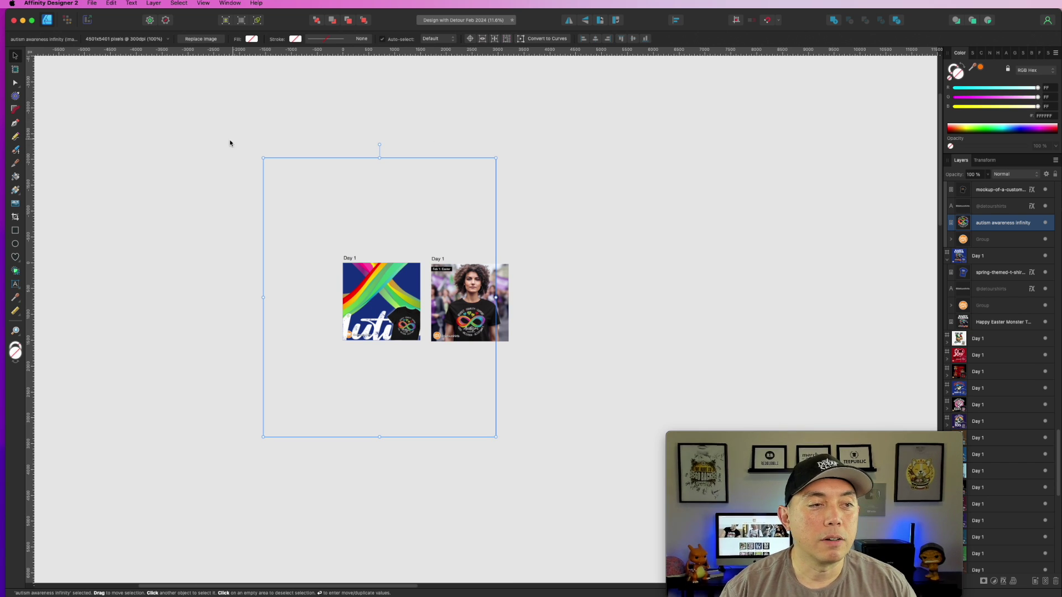
pyautogui.moveTo(263, 158); pyautogui.dragTo(360, 273)
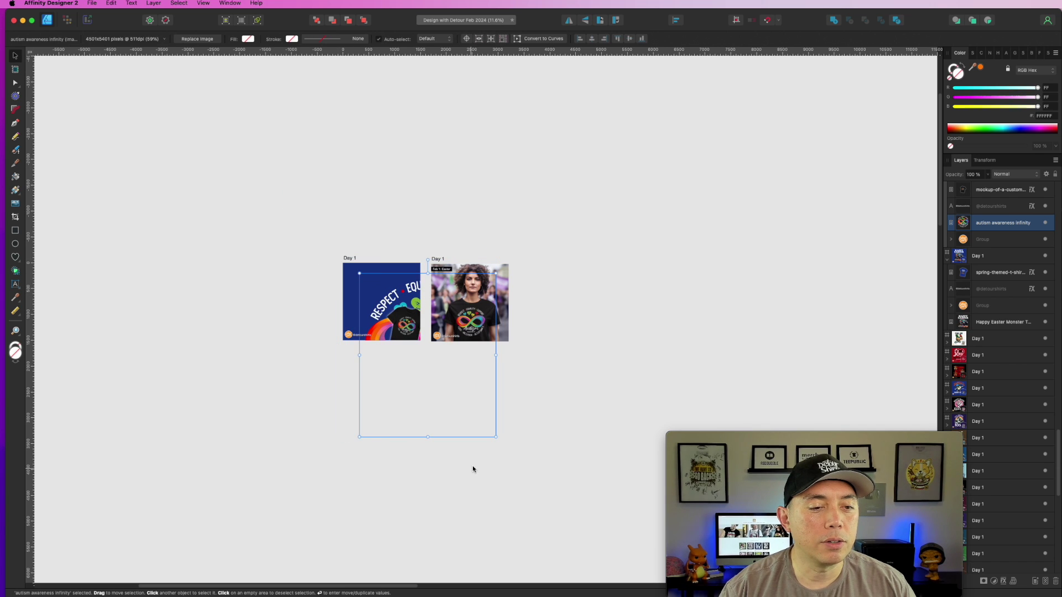
pyautogui.moveTo(497, 437); pyautogui.dragTo(390, 339)
pyautogui.scroll(7, 380, 359)
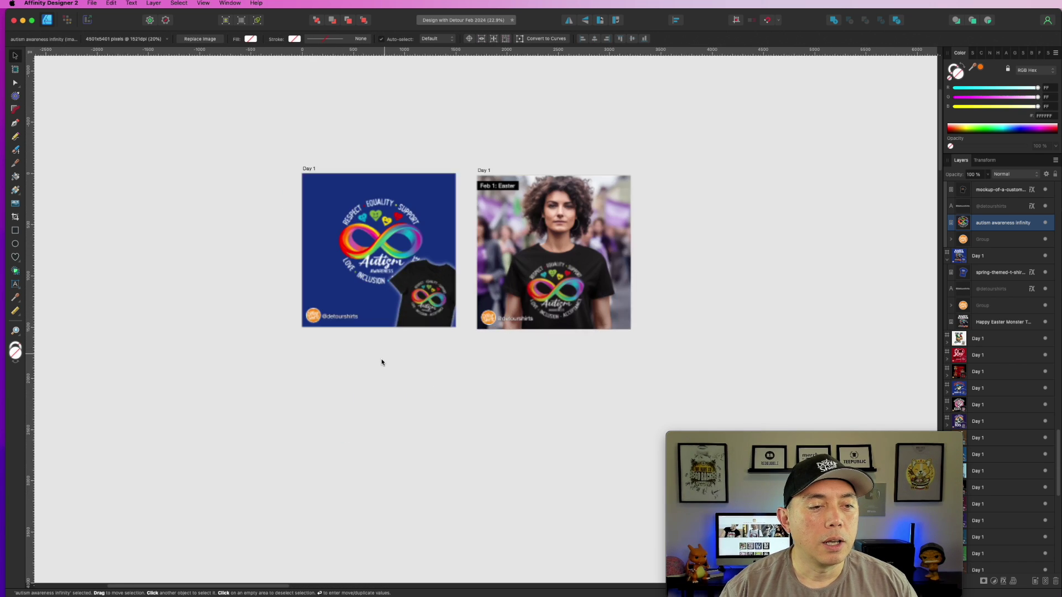
pyautogui.scroll(5, 356, 365)
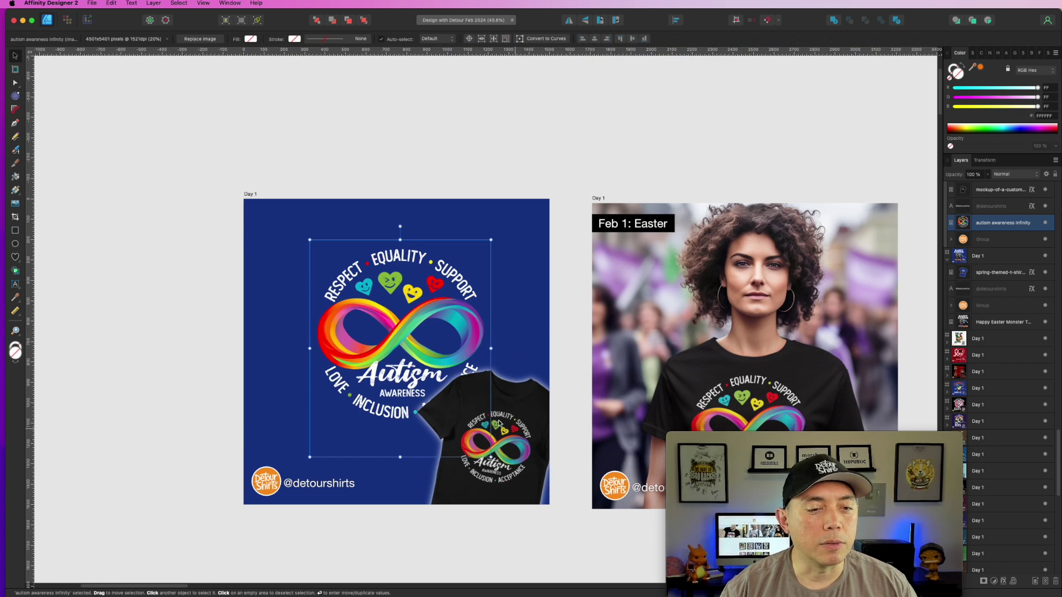
# Step: Fill the blue artboard with black using CMYK values of 100 for all four channels
pyautogui.press('Escape')
pyautogui.click(248, 194)
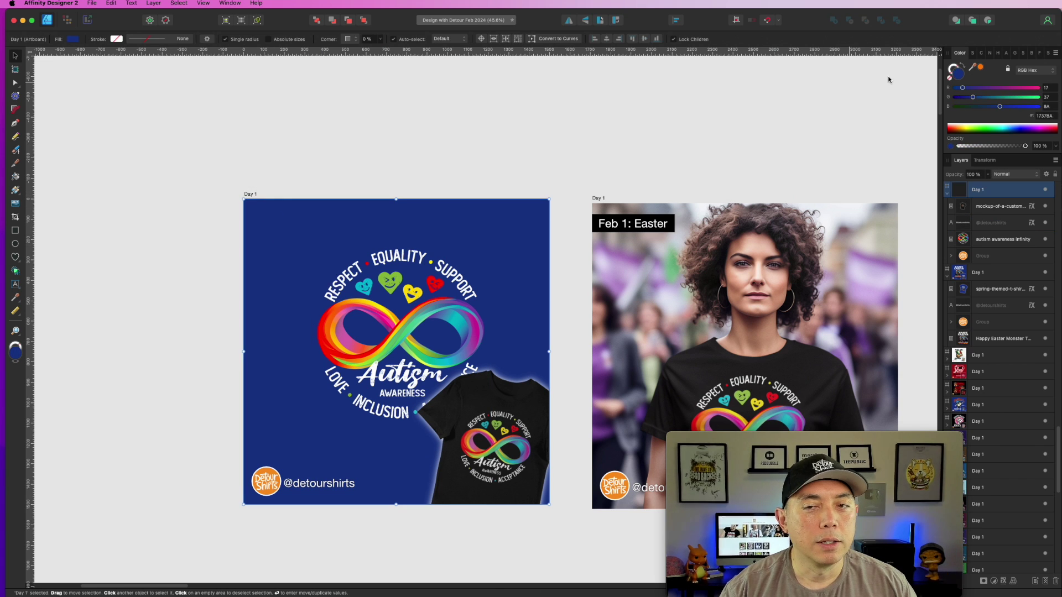
pyautogui.click(1029, 70)
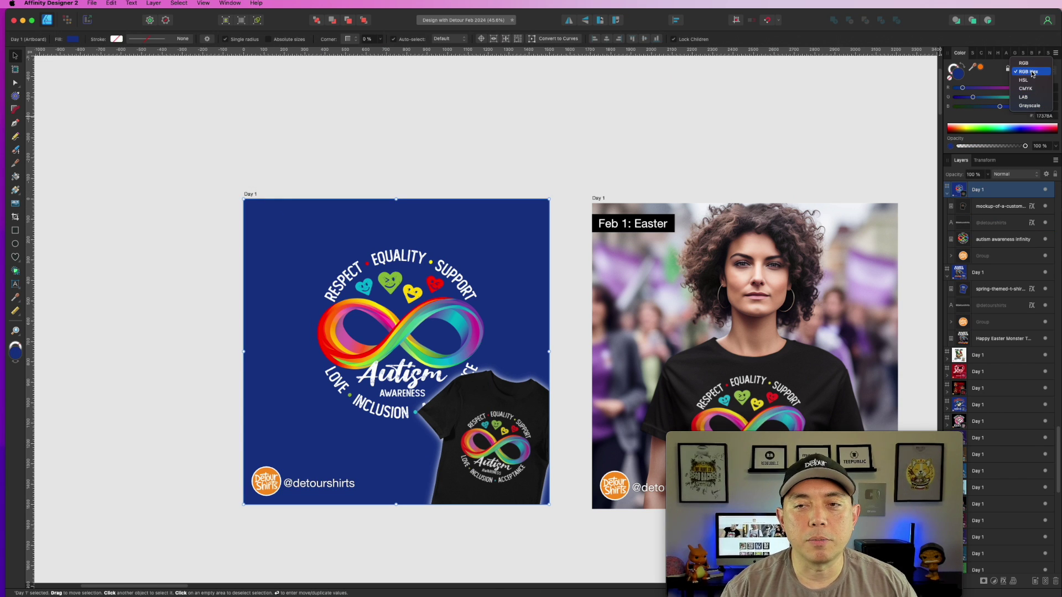
pyautogui.click(1025, 89)
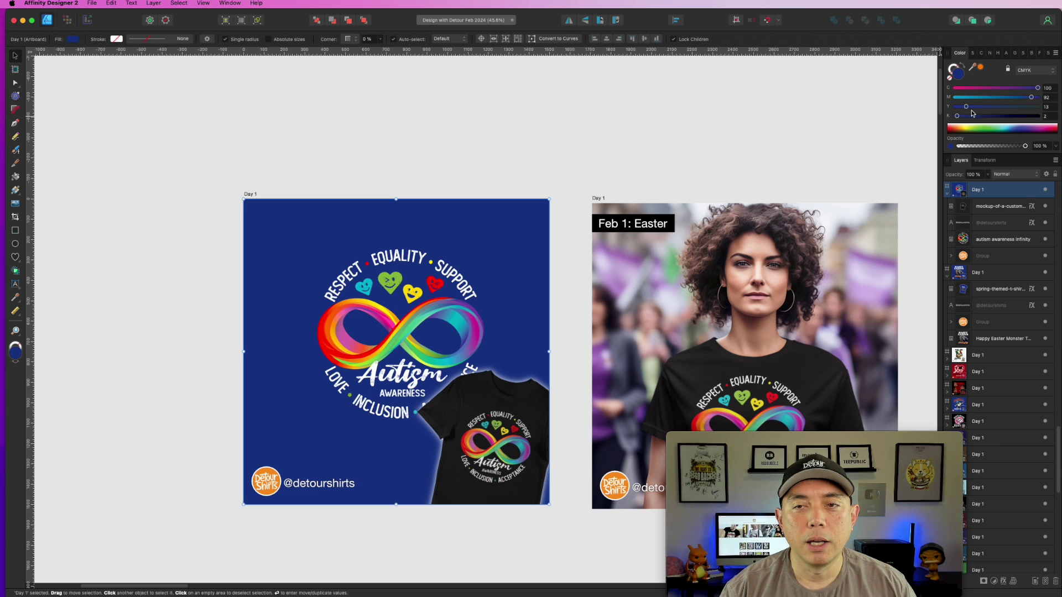
pyautogui.moveTo(966, 107); pyautogui.dragTo(1039, 106)
pyautogui.moveTo(957, 115); pyautogui.dragTo(1039, 97)
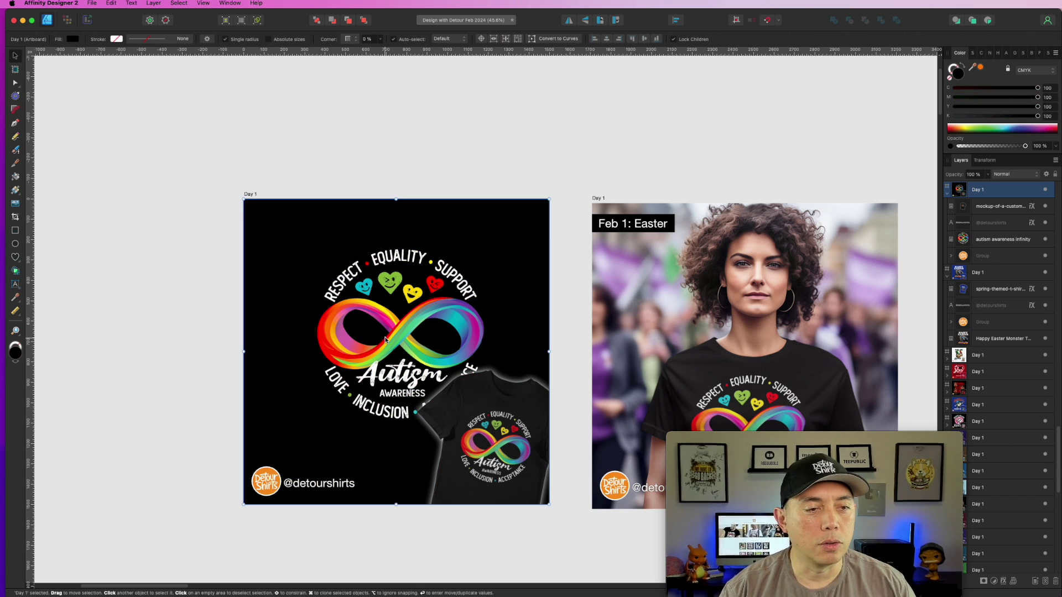
# Step: Enlarge the infinity design to about 28%, center it on the black artboard, and shift the small shirt further into its lower right corner
pyautogui.click(364, 326)
pyautogui.press('super+z')
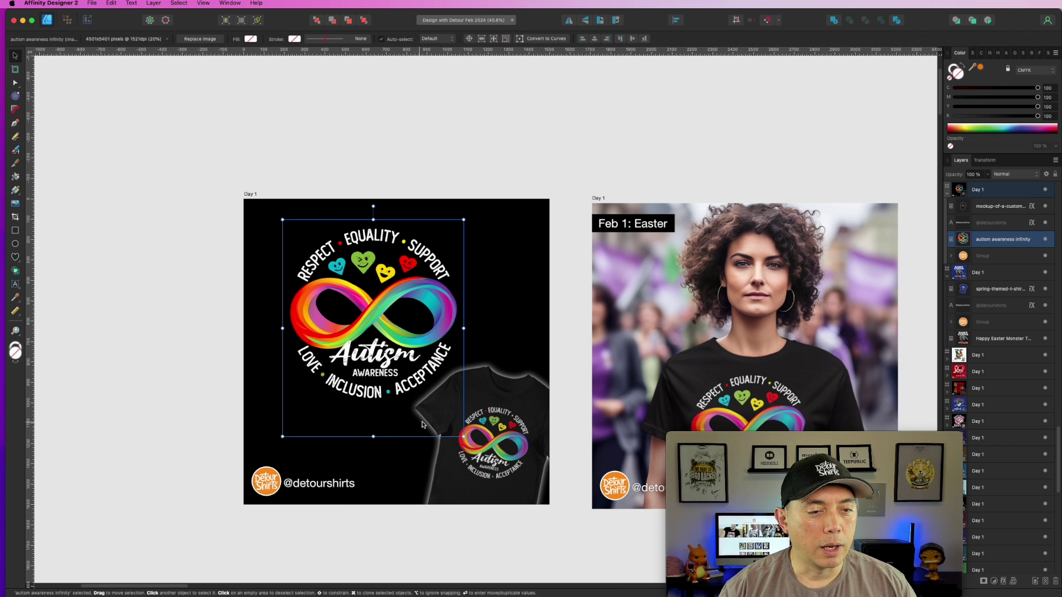
pyautogui.moveTo(461, 438); pyautogui.dragTo(537, 524)
pyautogui.moveTo(423, 371); pyautogui.dragTo(410, 364)
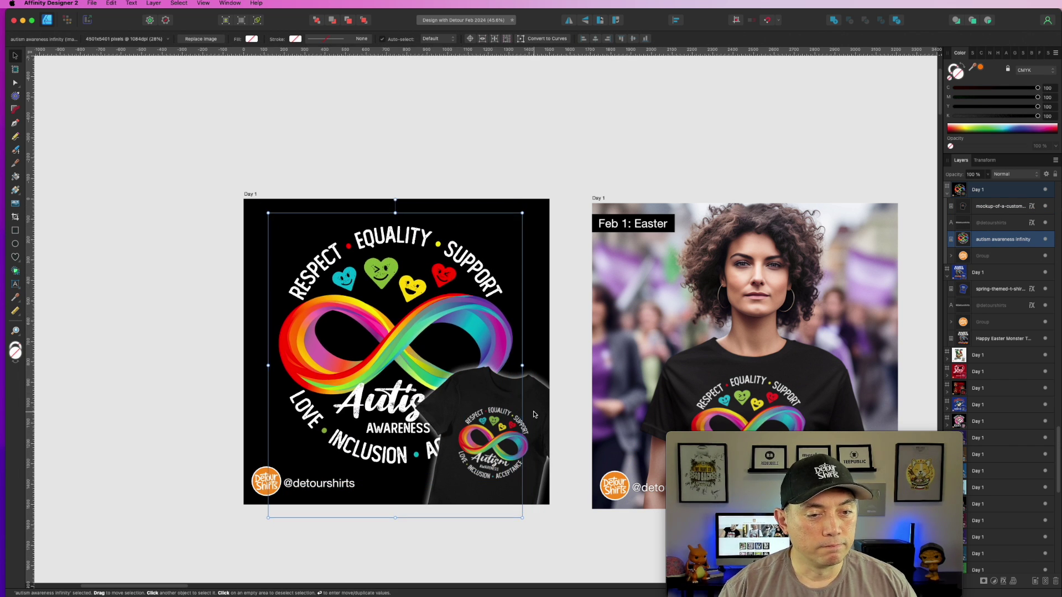
pyautogui.click(534, 412)
pyautogui.moveTo(534, 413); pyautogui.dragTo(539, 422)
pyautogui.click(415, 124)
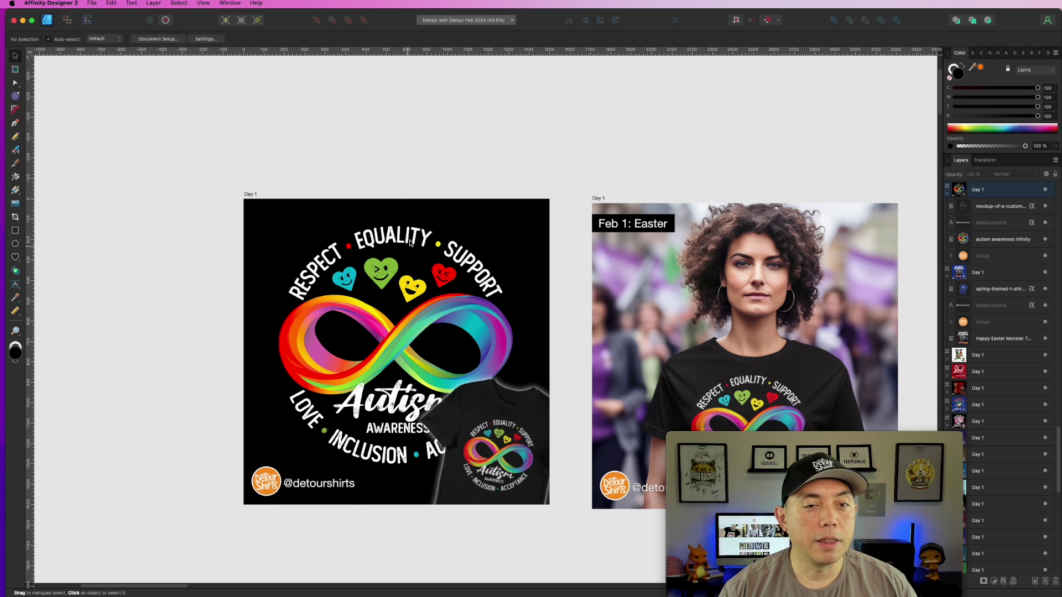
# Step: Change the label on the woman's photo mockup artboard to "Feb 1: Autism"
pyautogui.hscroll(5, 627, 177)
pyautogui.scroll(-2, 628, 177)
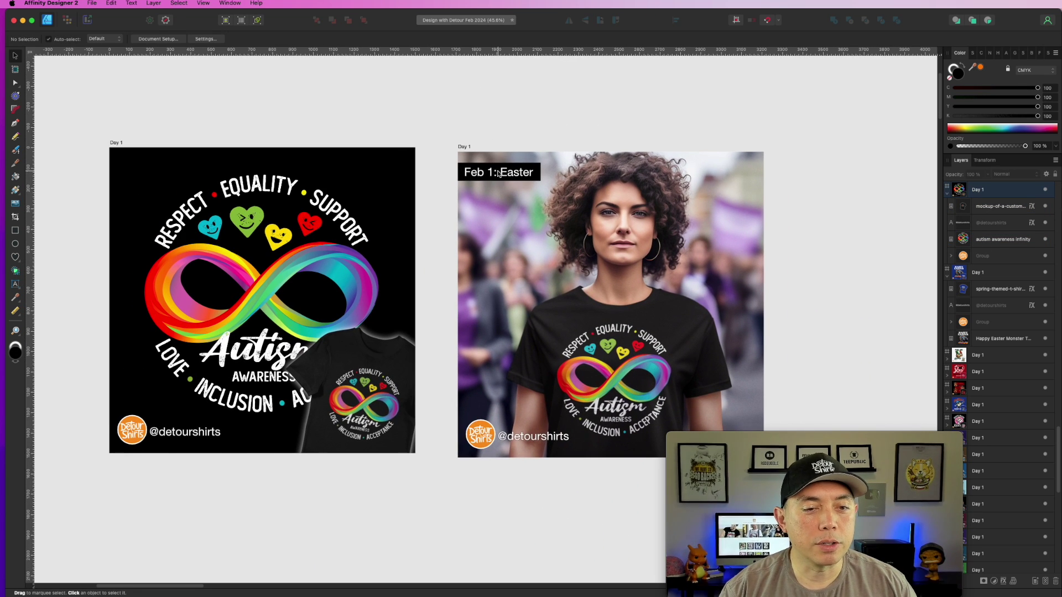
pyautogui.doubleClick(498, 174)
pyautogui.moveTo(534, 174); pyautogui.dragTo(539, 175)
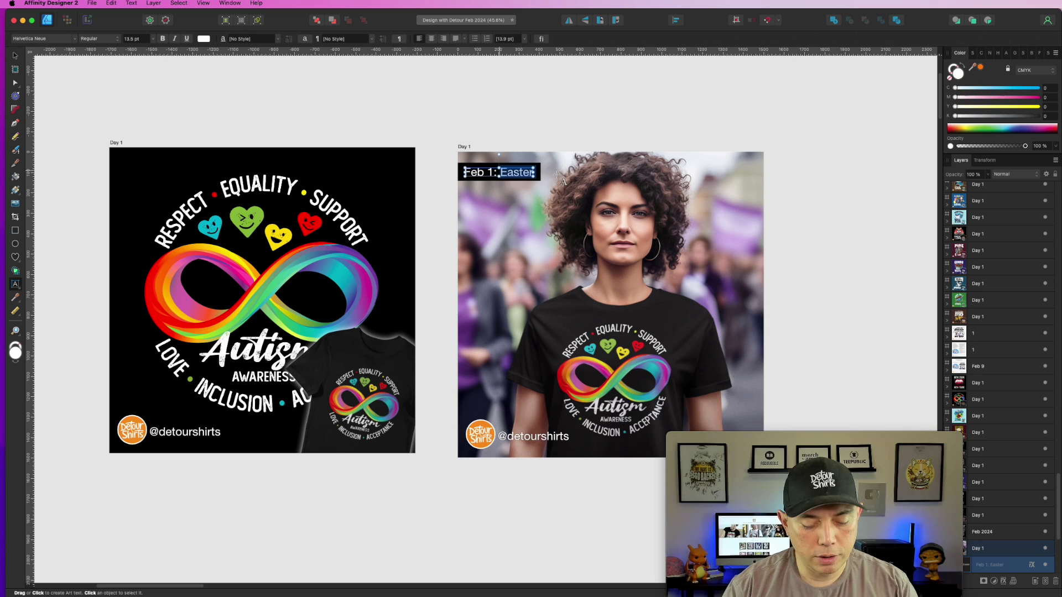
pyautogui.write('Au')
pyautogui.write('ism')
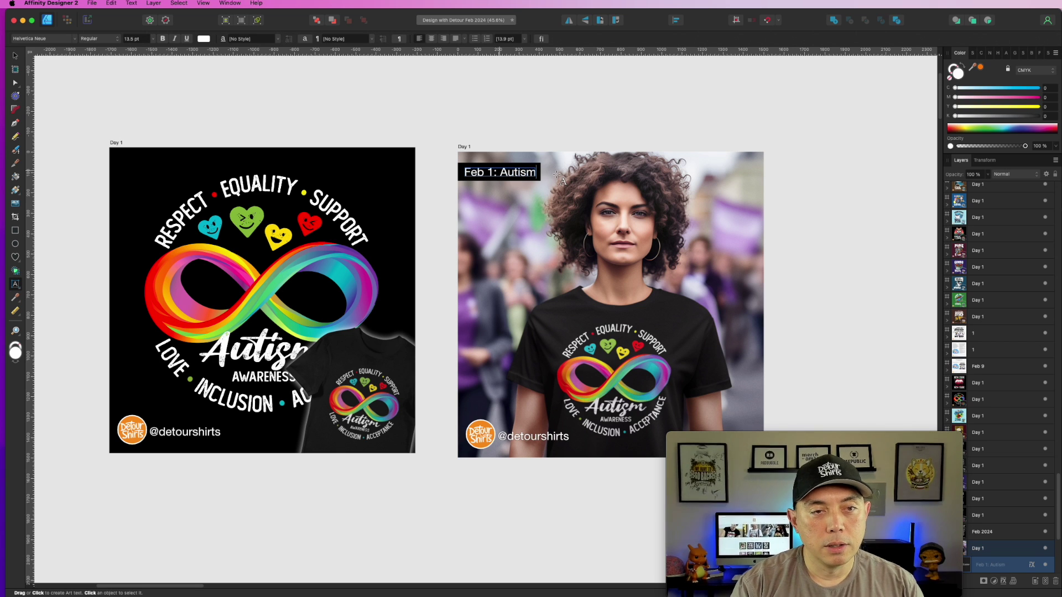
pyautogui.click(15, 56)
pyautogui.click(270, 91)
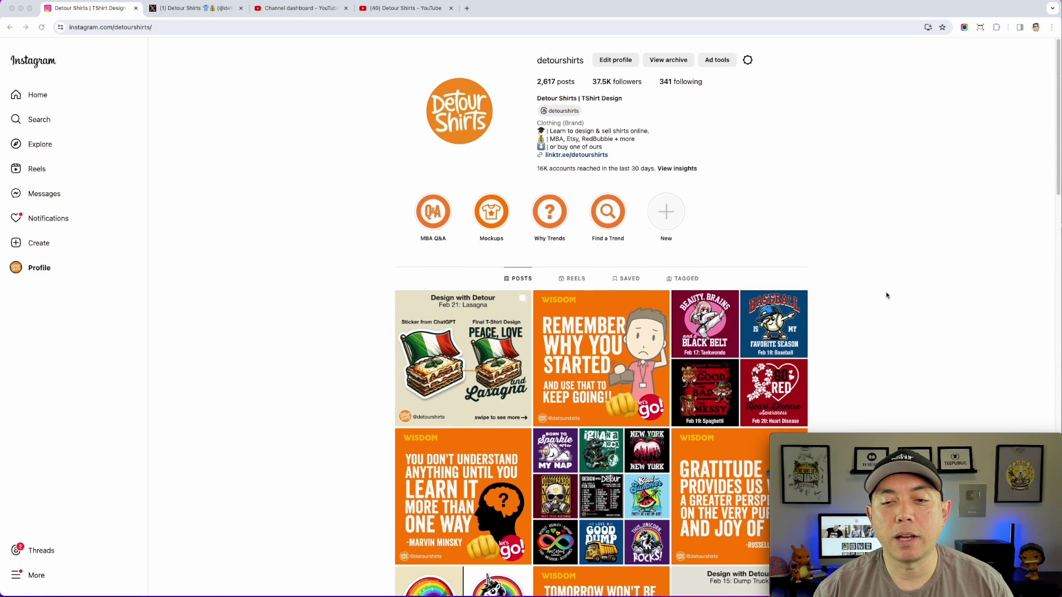
# Step: On the detourshirts Instagram profile, view the "Feb 21: Lasagna" post's slides through to the final design with its shirt mockup, and close it
pyautogui.scroll(-2, 887, 294)
pyautogui.scroll(-1, 768, 292)
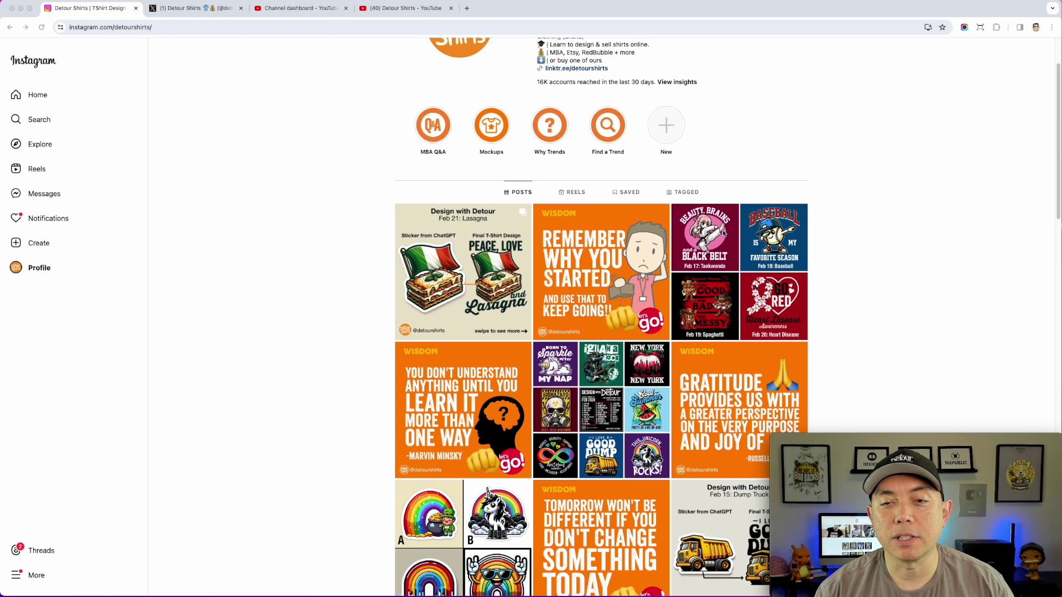
pyautogui.click(455, 249)
pyautogui.click(675, 318)
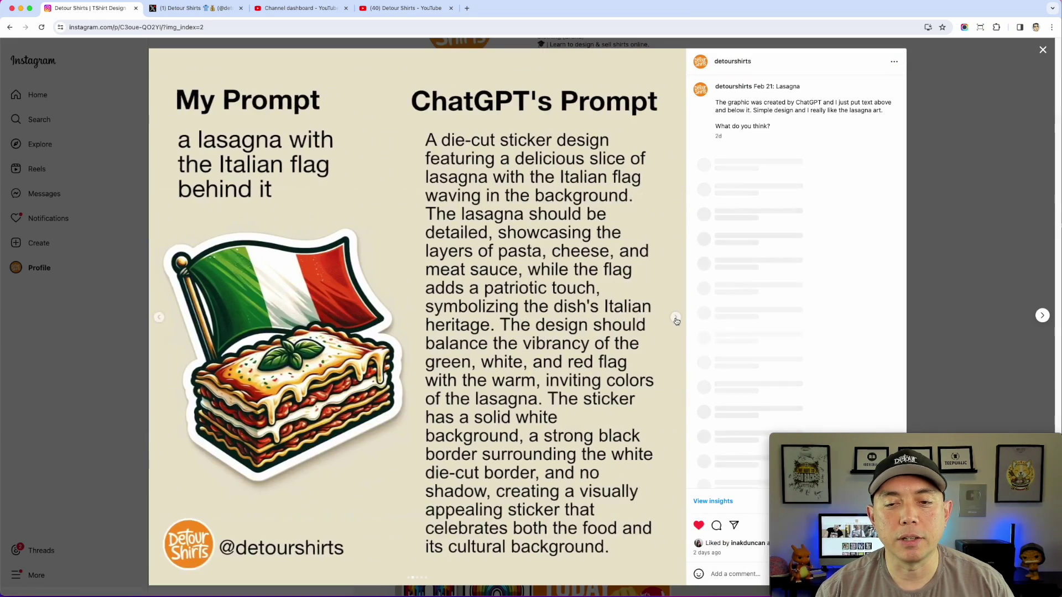
pyautogui.click(676, 320)
pyautogui.click(676, 320)
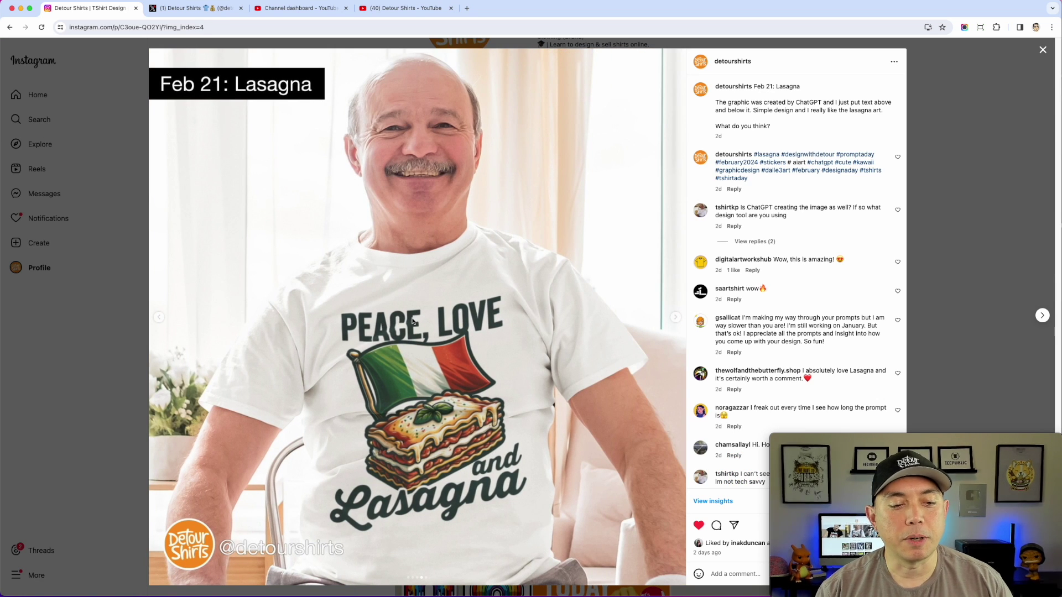
pyautogui.click(675, 320)
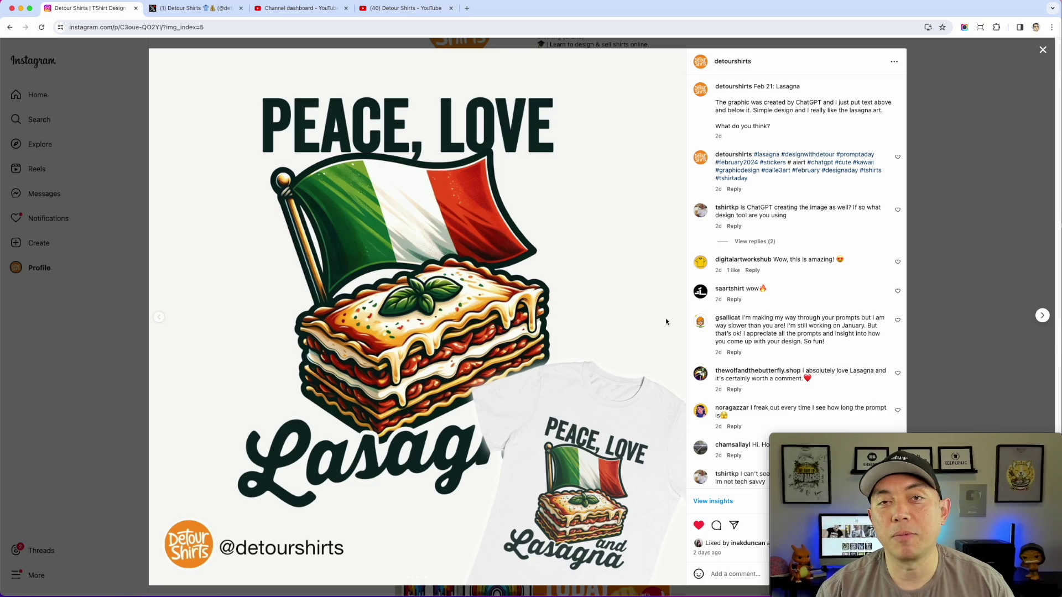
pyautogui.click(1043, 51)
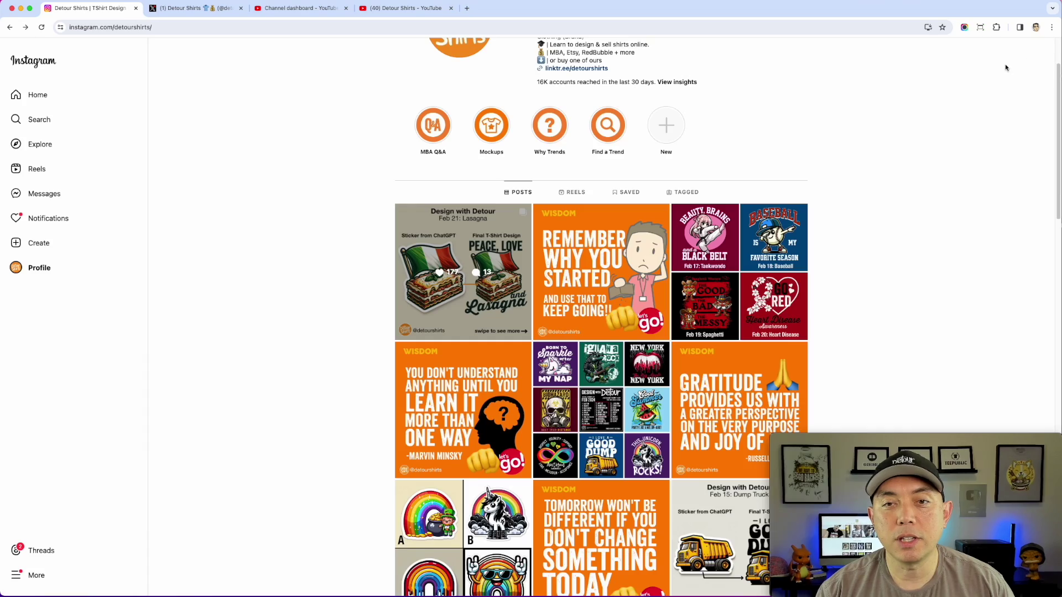
# Step: Look through the older Instagram posts in the profile grid for examples of T-shirt mockups used as social media graphics
pyautogui.scroll(-10, 684, 399)
pyautogui.scroll(-20, 684, 400)
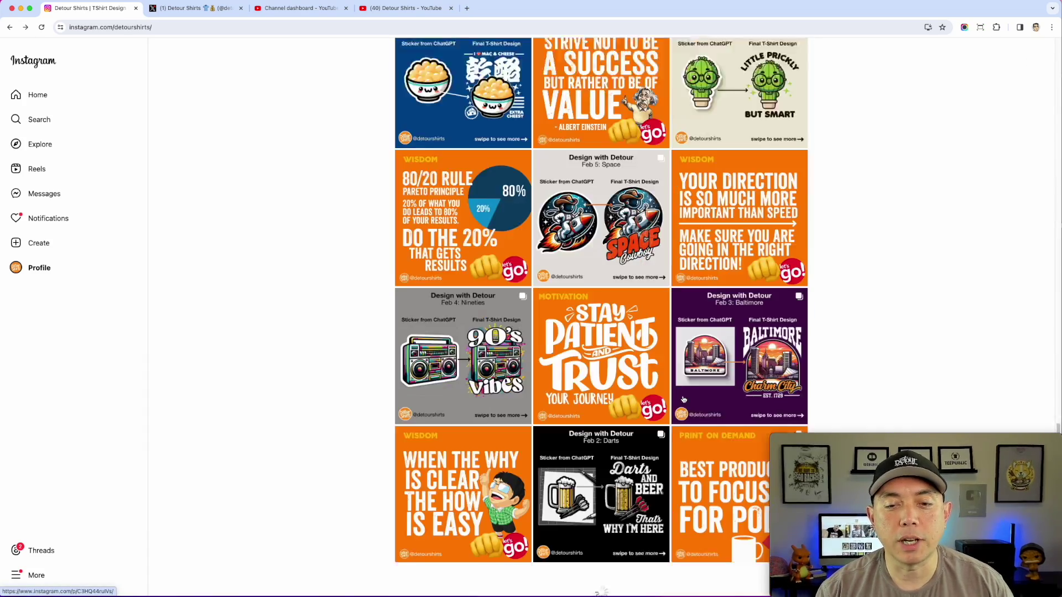
pyautogui.scroll(-5, 683, 400)
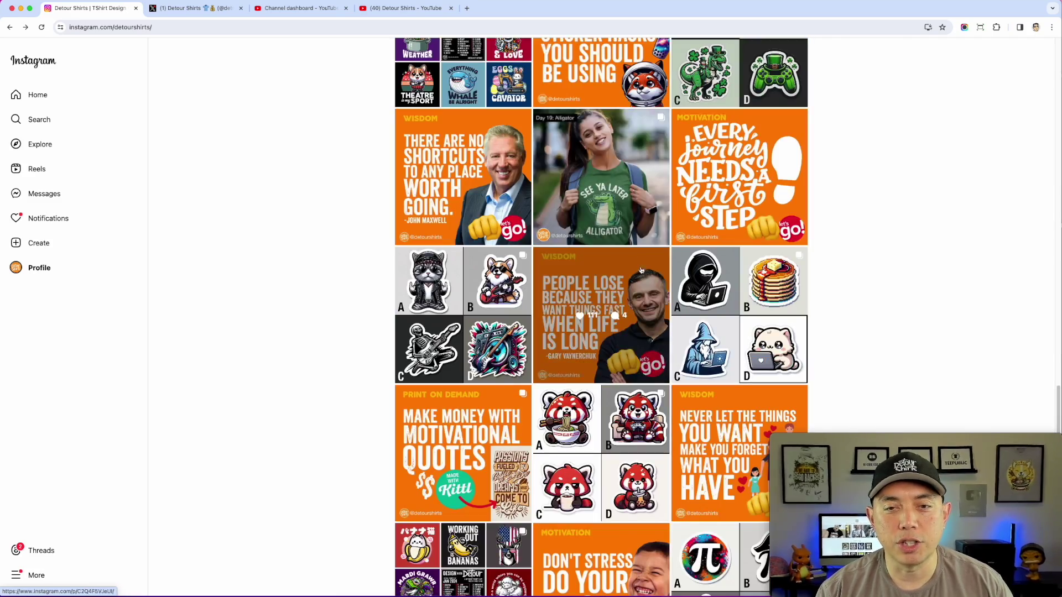
pyautogui.scroll(-15, 585, 170)
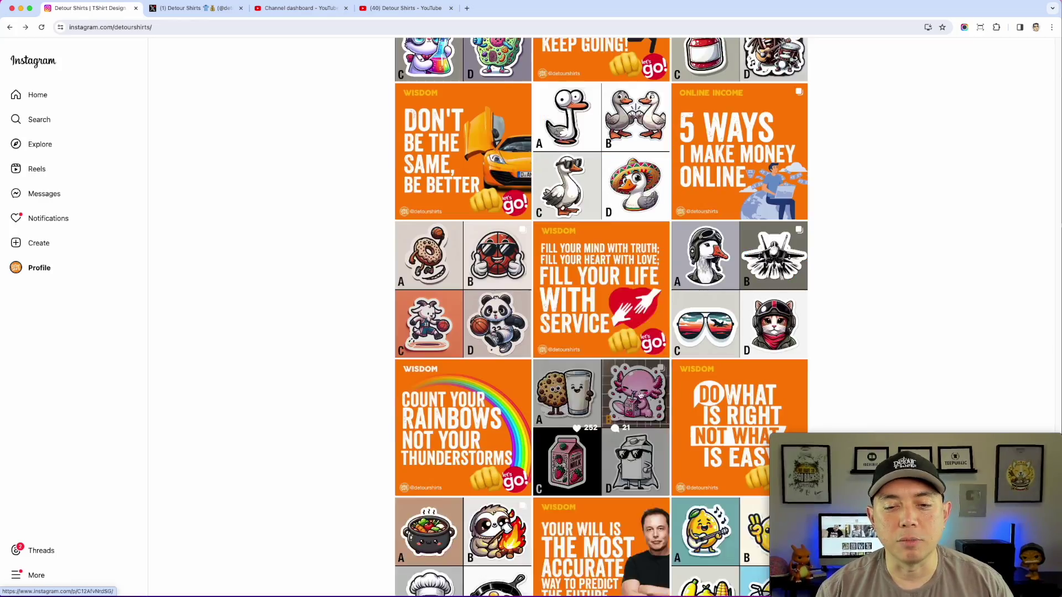
pyautogui.scroll(-10, 642, 381)
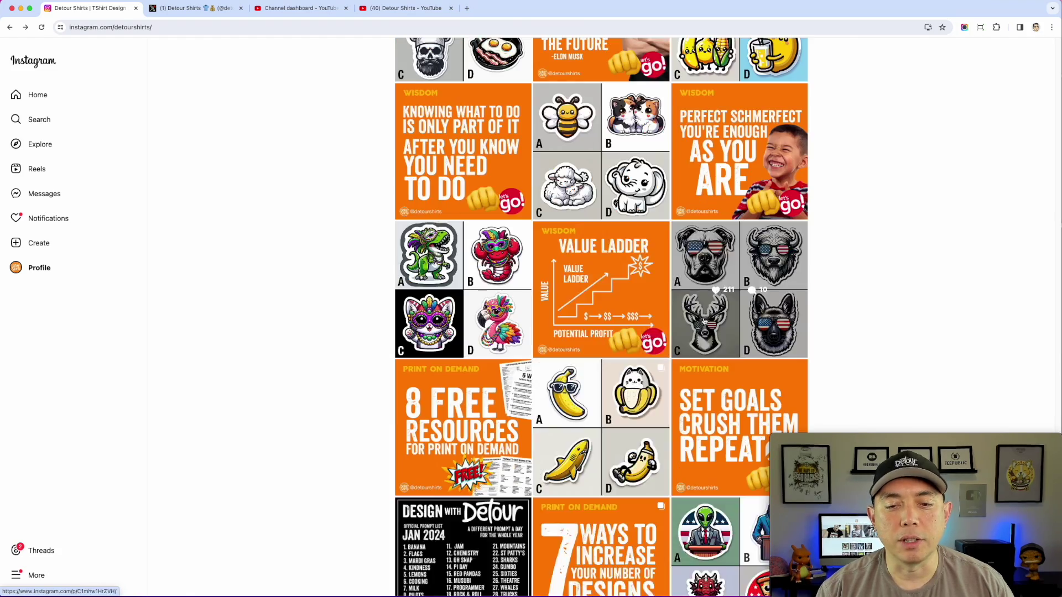
pyautogui.scroll(-10, 752, 342)
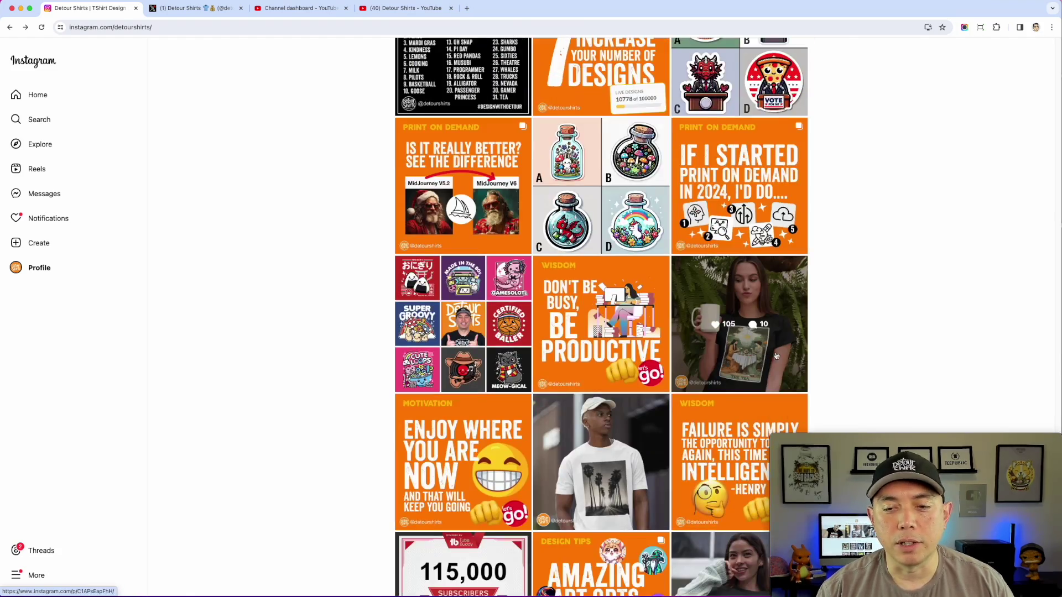
pyautogui.scroll(-4, 786, 354)
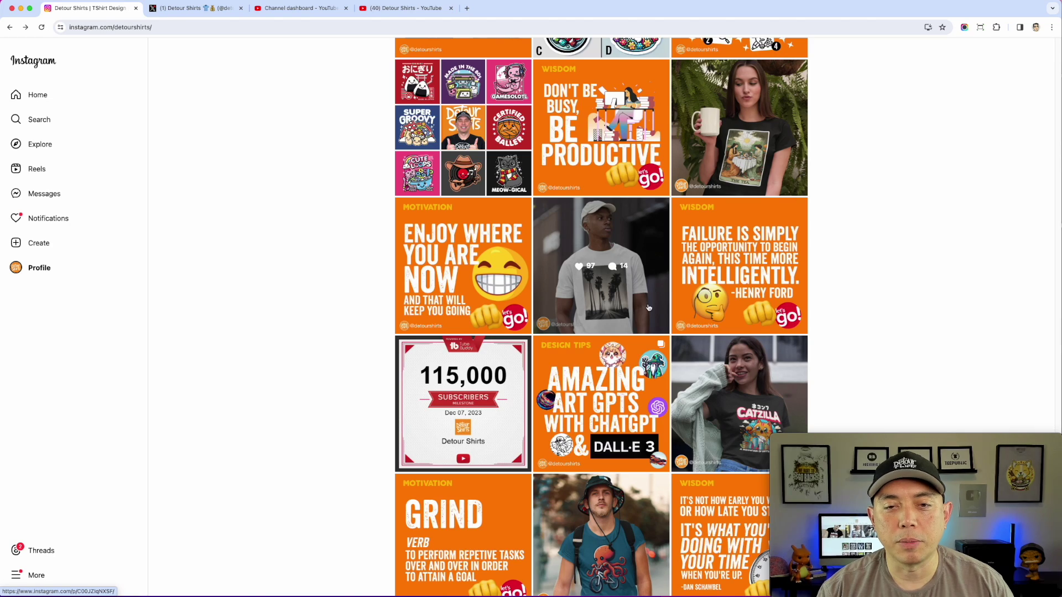
pyautogui.scroll(-4, 649, 308)
pyautogui.scroll(-4, 432, 254)
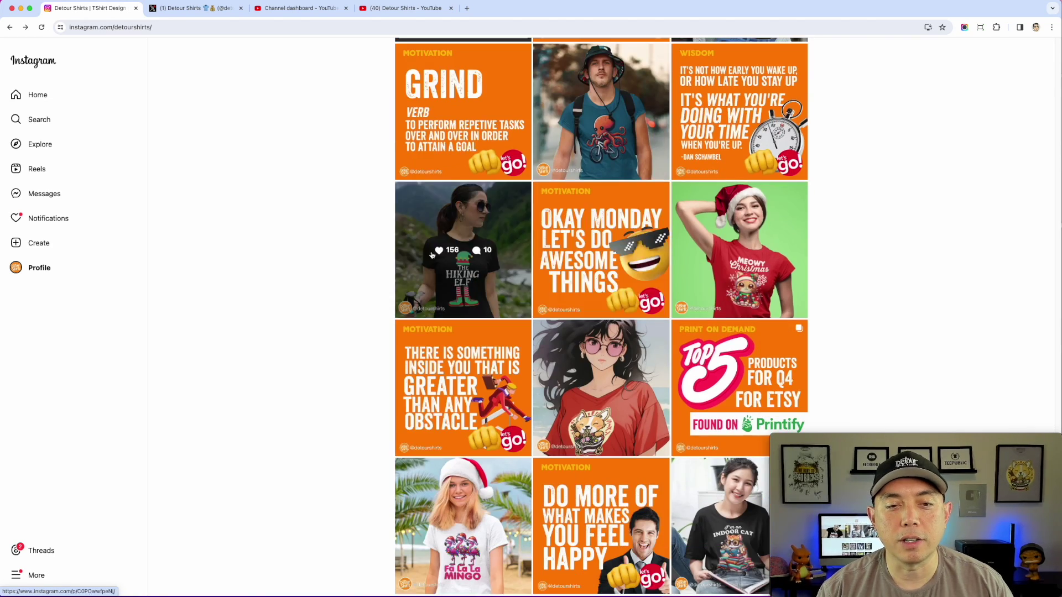
pyautogui.scroll(-3, 432, 255)
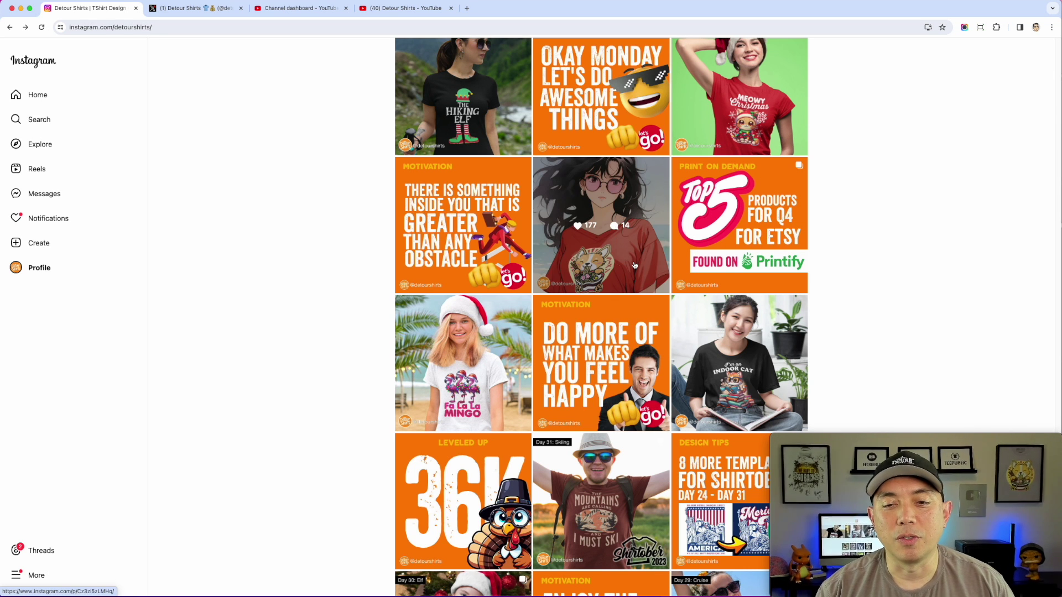
pyautogui.scroll(-7, 635, 265)
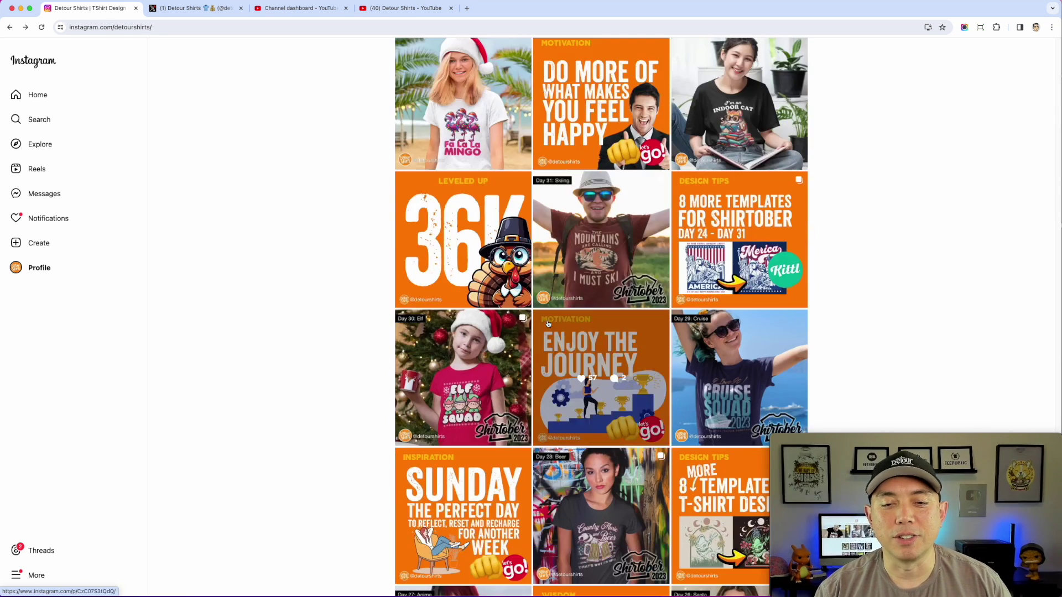
pyautogui.scroll(-4, 722, 300)
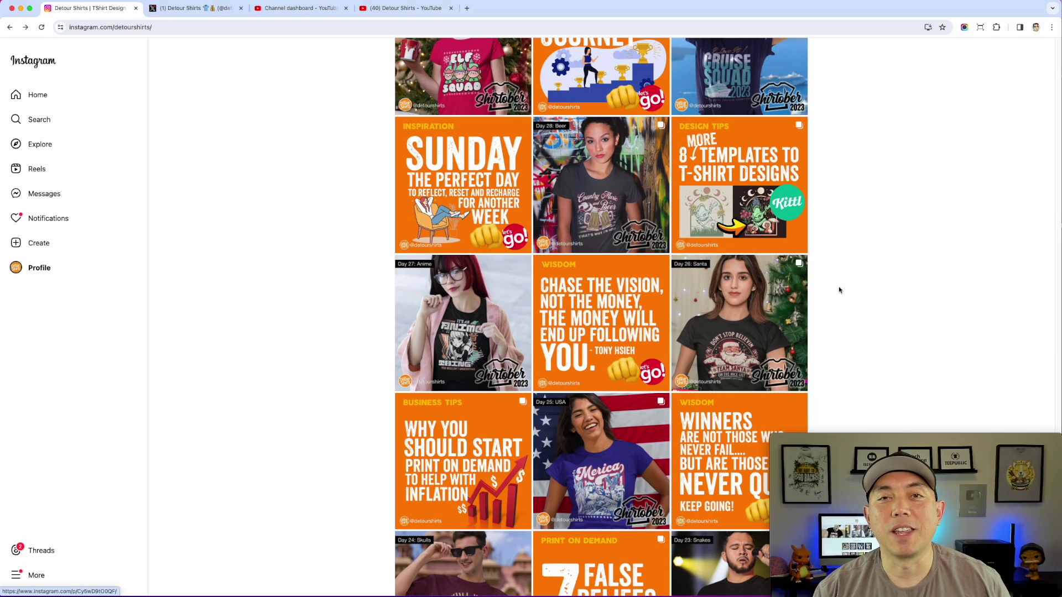
# Step: Look further down the Instagram profile grid through the Shirtober 2023 mockup posts, from "Day 25: USA" back to "Day 11: Chameleons"
pyautogui.scroll(-6, 896, 334)
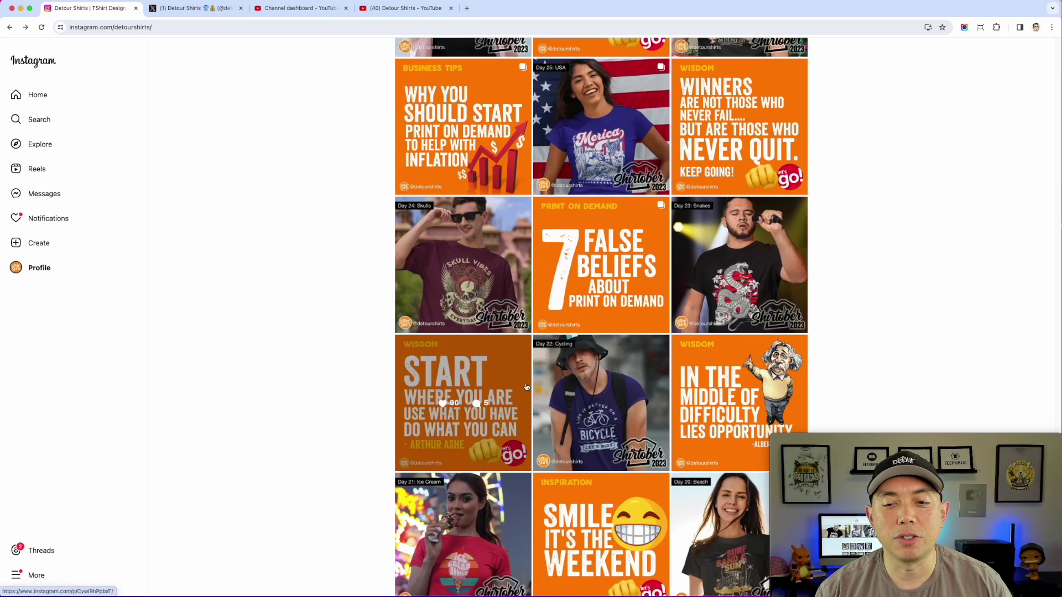
pyautogui.scroll(-8, 880, 310)
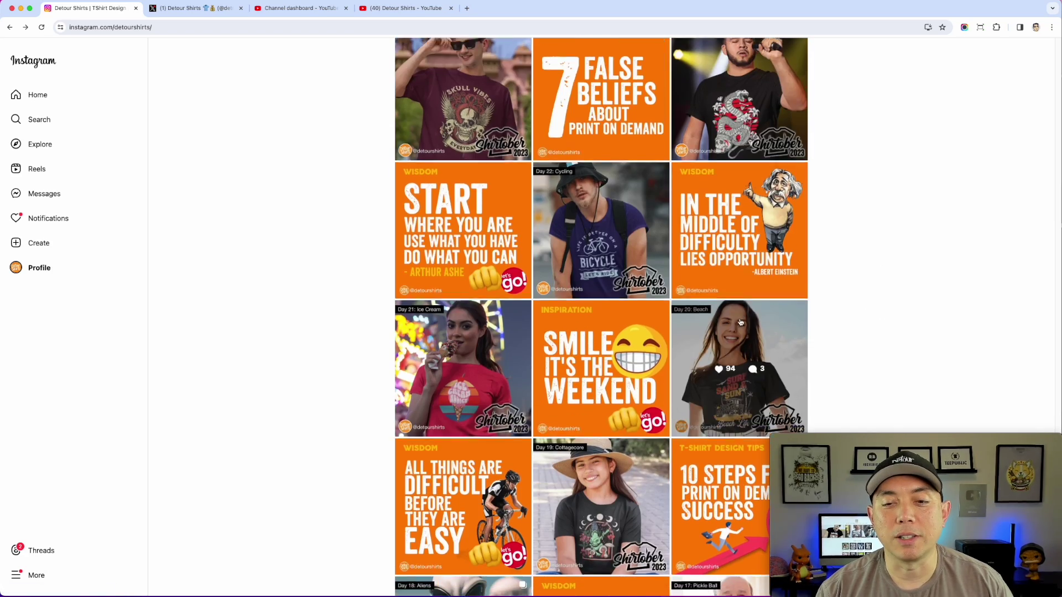
pyautogui.scroll(-8, 896, 325)
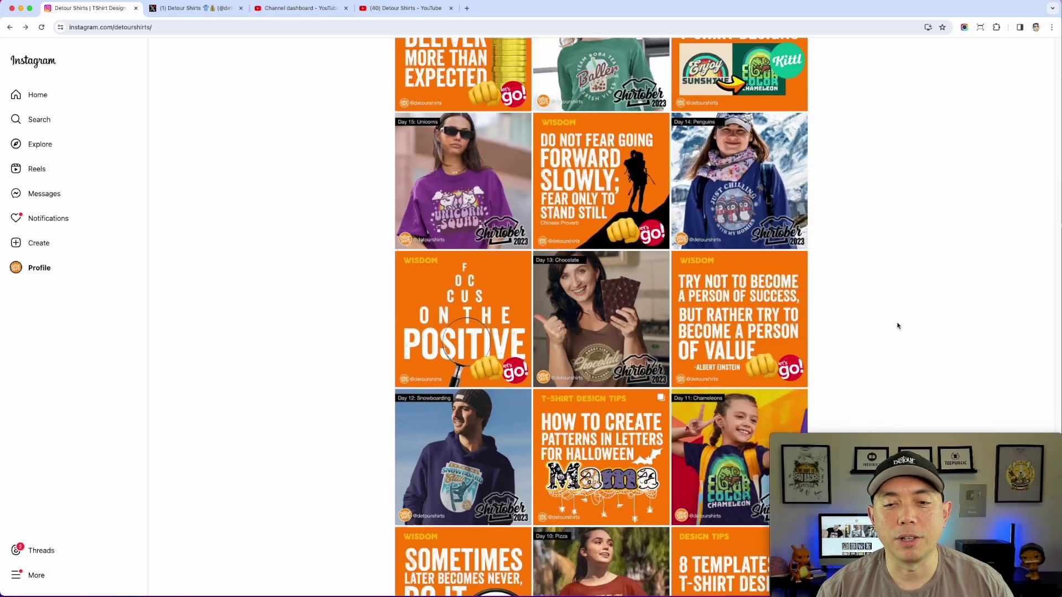
pyautogui.scroll(5, 893, 321)
# Step: Switch to the detourshirts profile on X and look through its T-shirt graphics down to the "Feb 21: Lasagna" and "Feb 20: Heart Disease" mockups
pyautogui.click(182, 8)
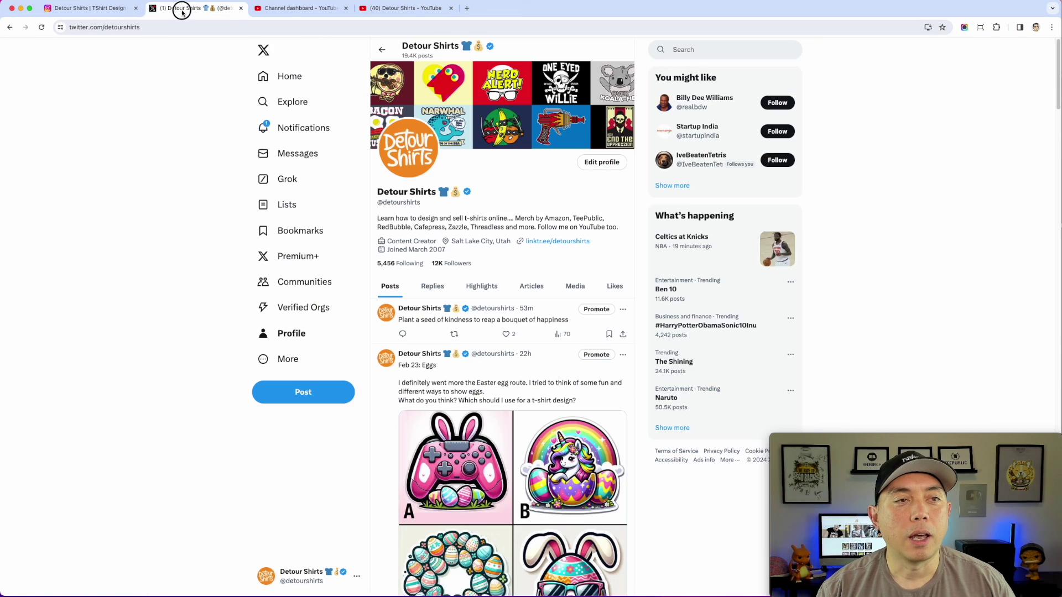
pyautogui.scroll(-6, 573, 323)
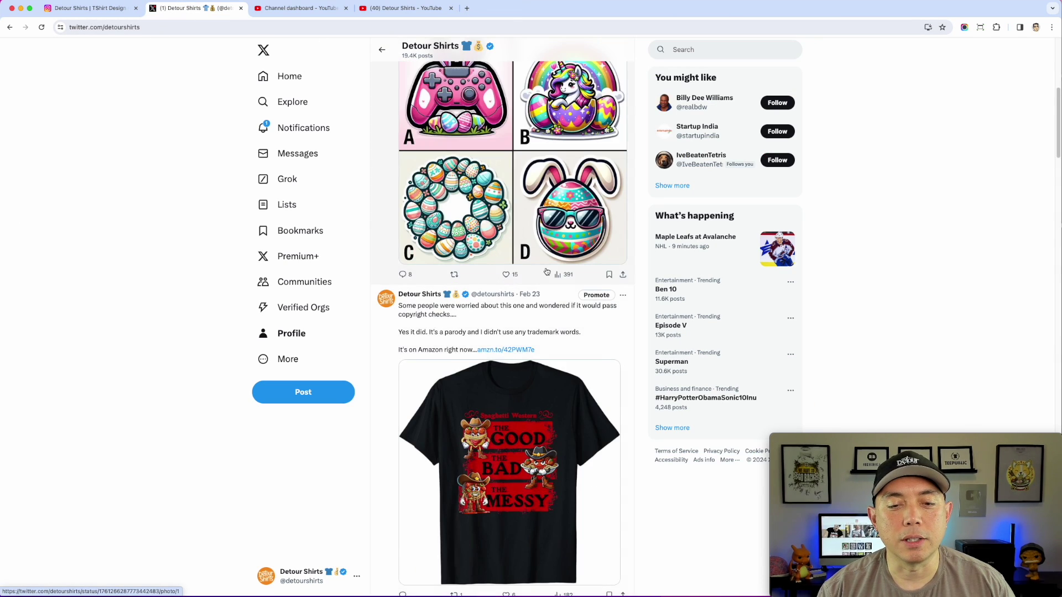
pyautogui.scroll(-3, 553, 309)
pyautogui.scroll(-5, 531, 327)
pyautogui.scroll(-13, 525, 328)
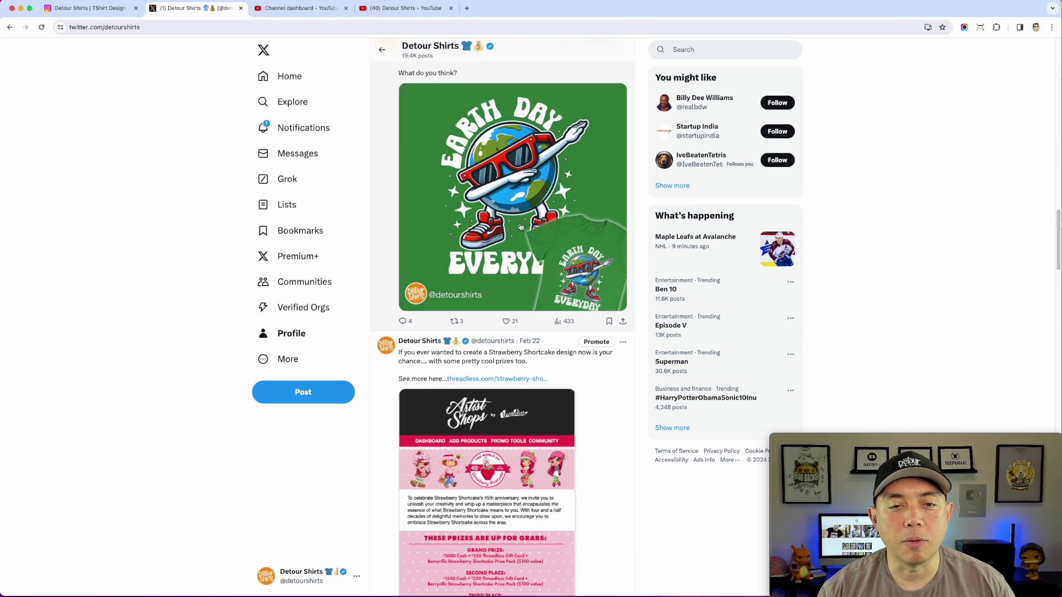
pyautogui.scroll(-14, 586, 291)
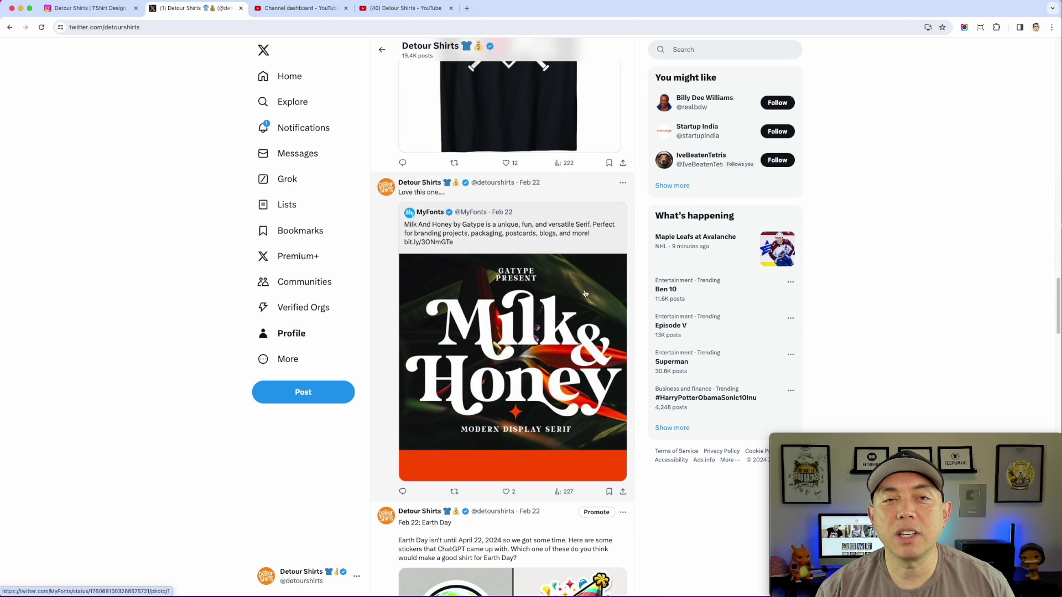
pyautogui.scroll(4, 586, 294)
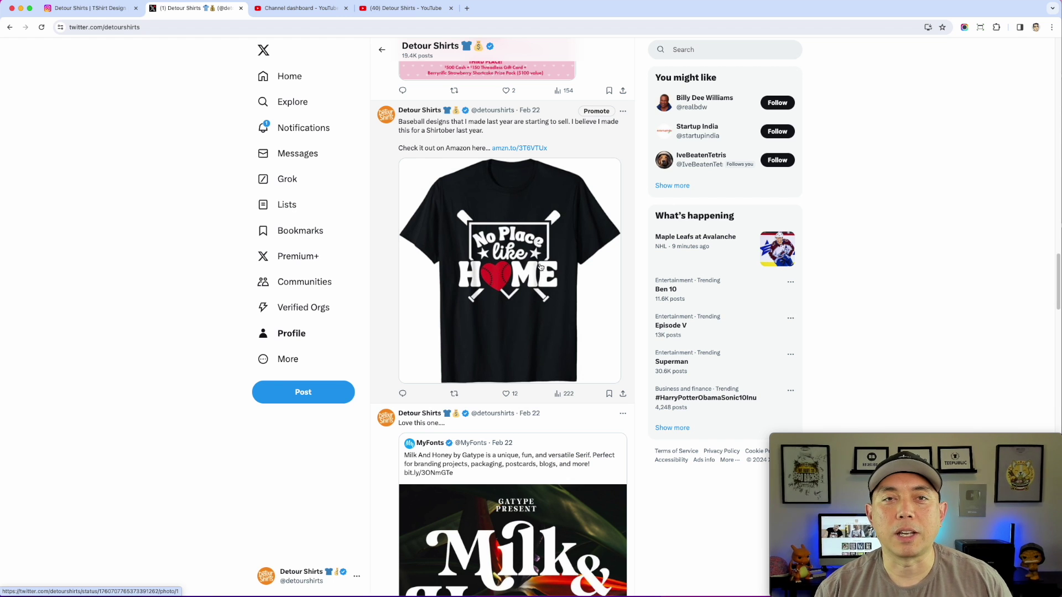
pyautogui.scroll(-20, 542, 268)
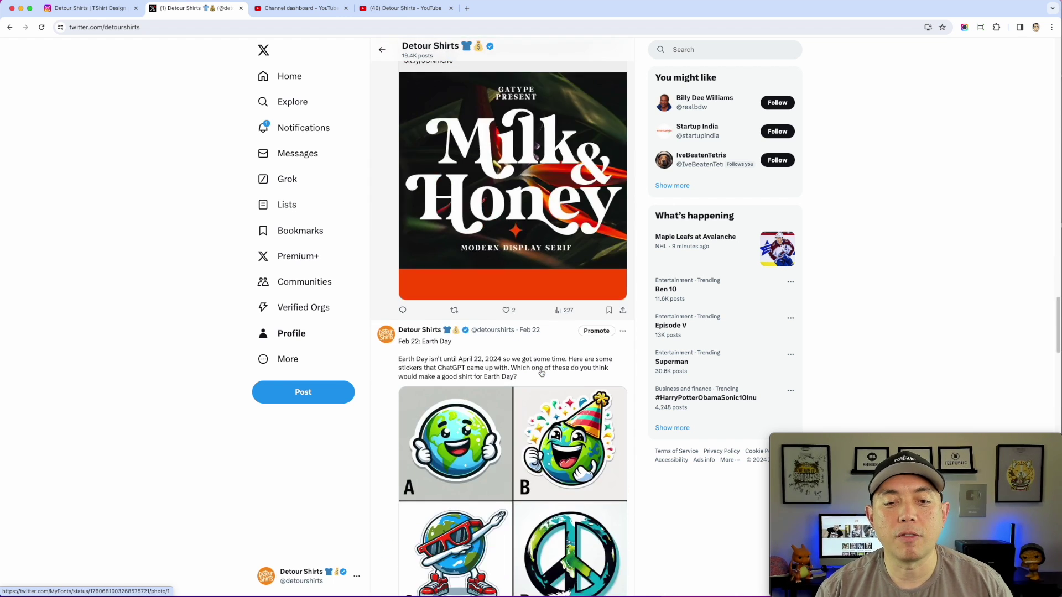
pyautogui.scroll(-1, 542, 374)
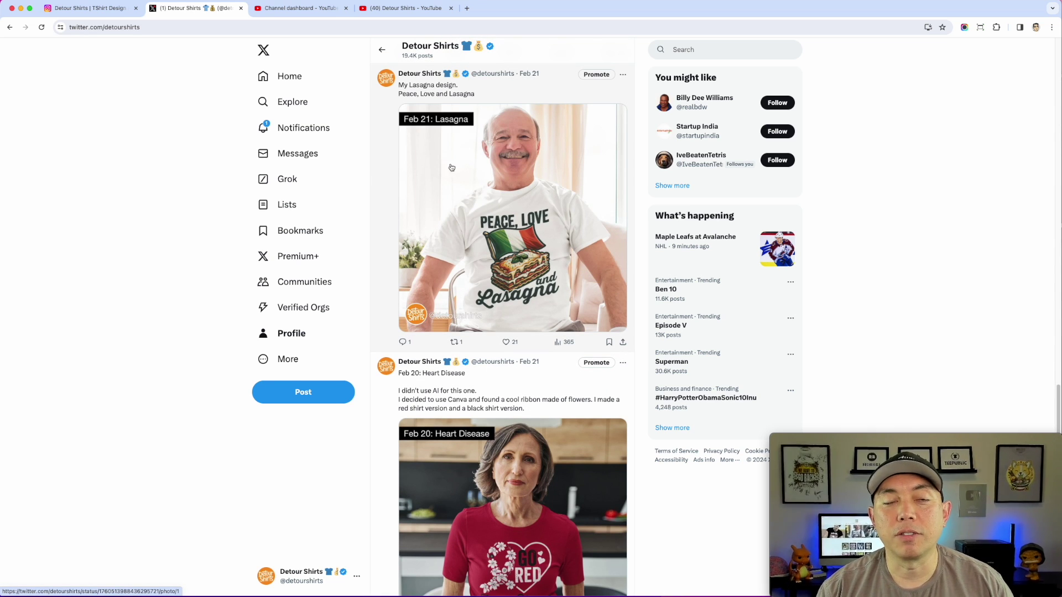
# Step: Go from YouTube Studio to the Detour Shirts channel's community posts and find the "Feb 22: Earth Day" design post
pyautogui.click(291, 8)
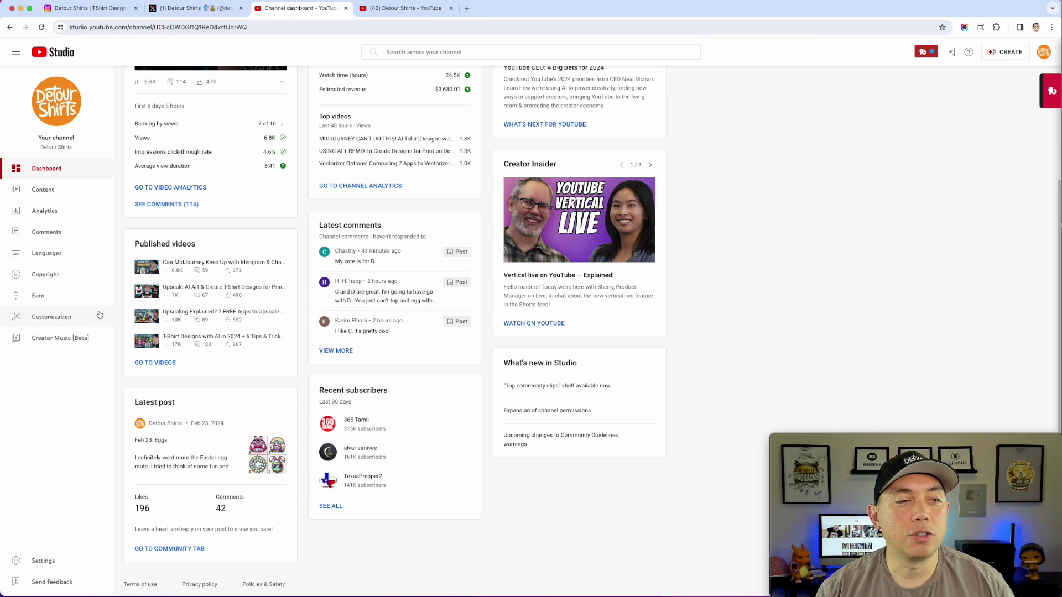
pyautogui.click(189, 549)
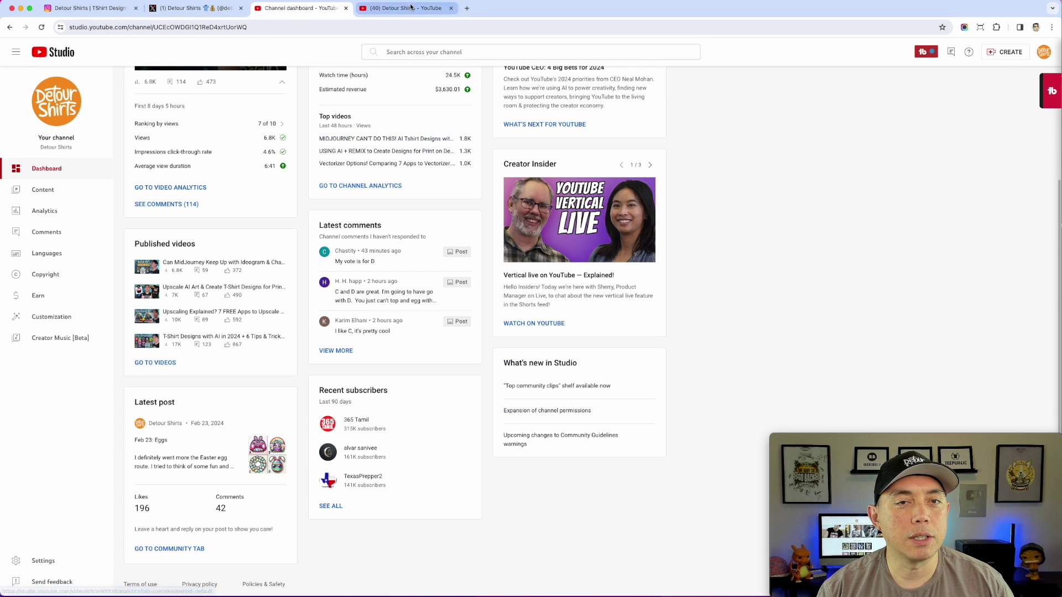
pyautogui.scroll(-8, 559, 303)
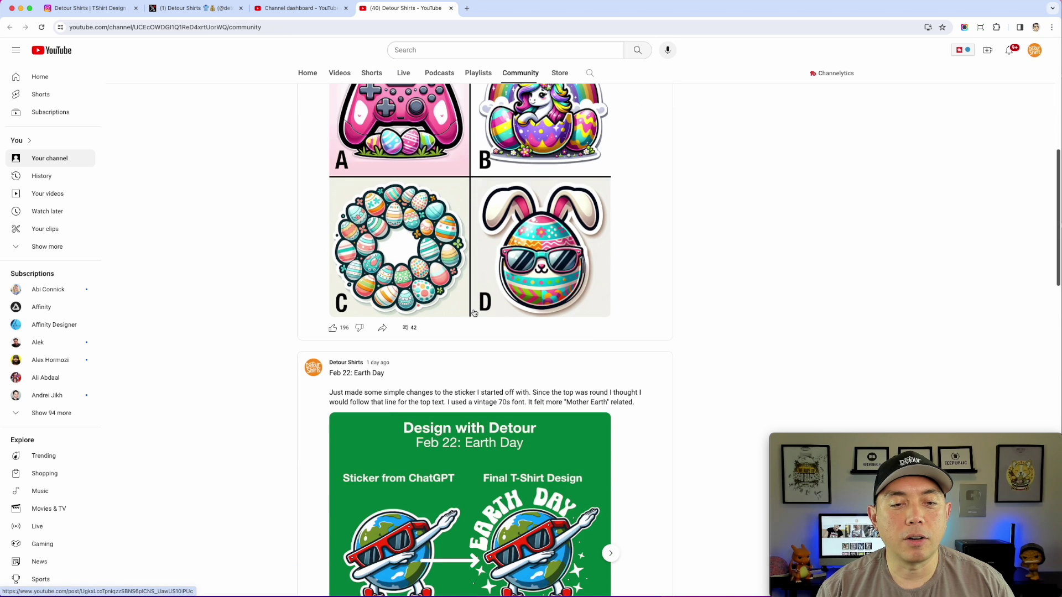
pyautogui.scroll(3, 510, 238)
pyautogui.scroll(-6, 483, 288)
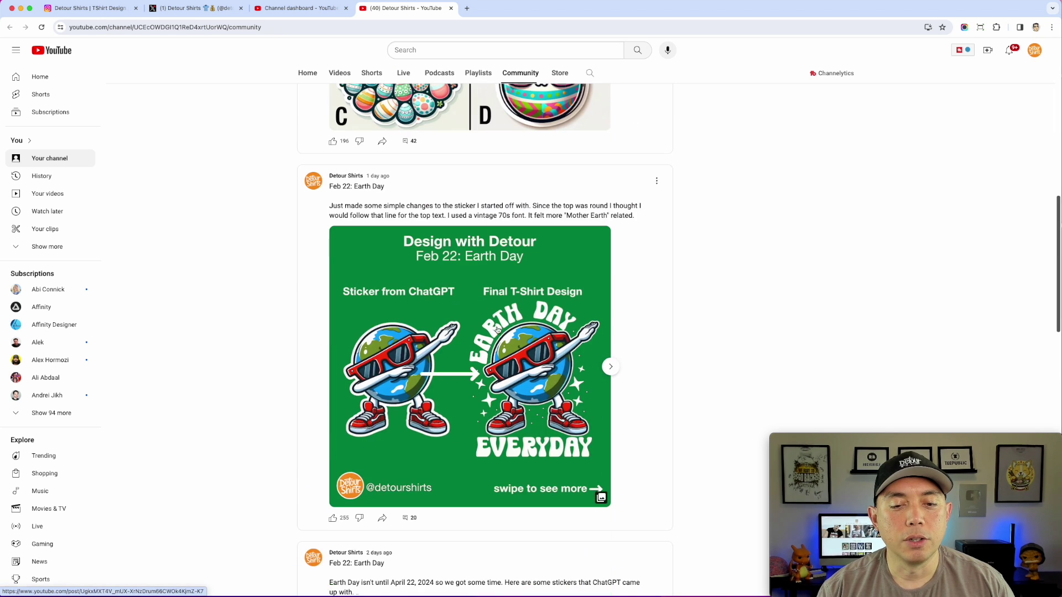
# Step: View the "Feb 22: Earth Day" community post's slides through the woman's photo mockup to the final design with its small shirt
pyautogui.click(612, 361)
pyautogui.click(612, 362)
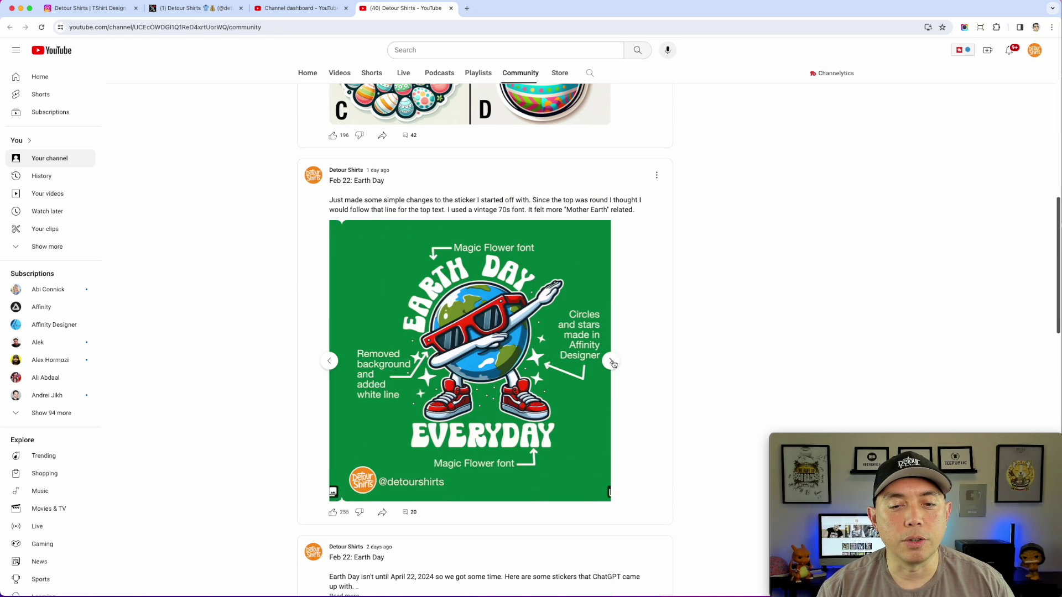
pyautogui.click(612, 362)
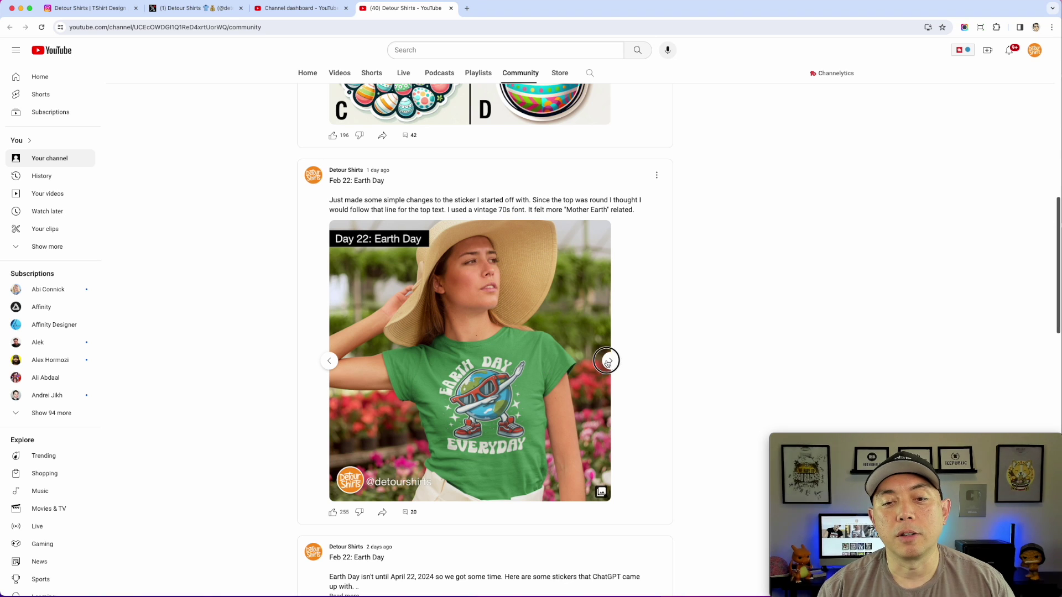
pyautogui.click(611, 361)
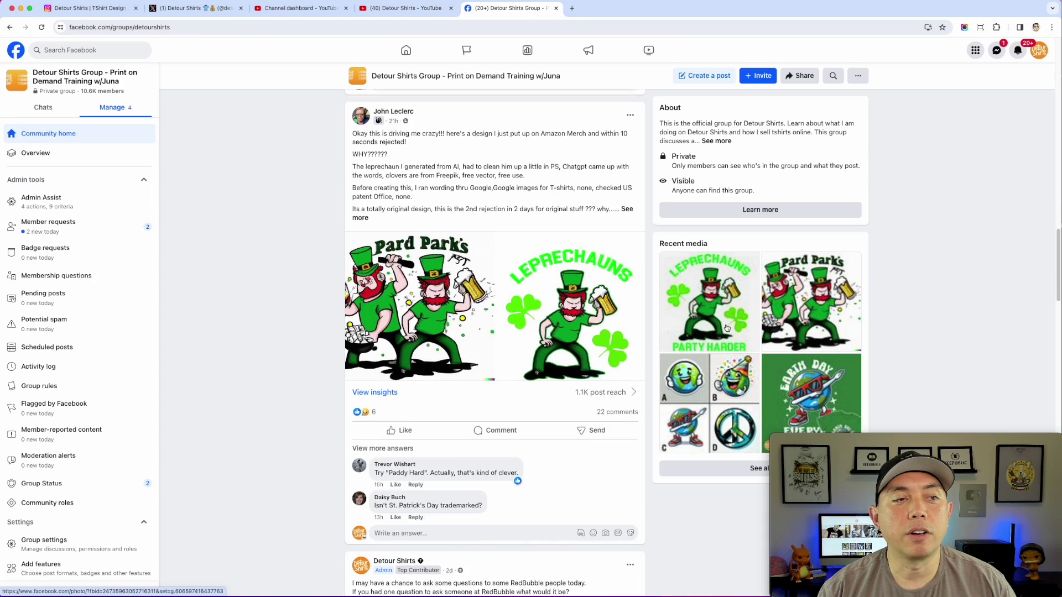
# Step: In the Detour Shirts Facebook group, view the "Feb 13: Watermelon" post's photos, close Facebook, and return to the top of the YouTube community page
pyautogui.scroll(-15, 471, 190)
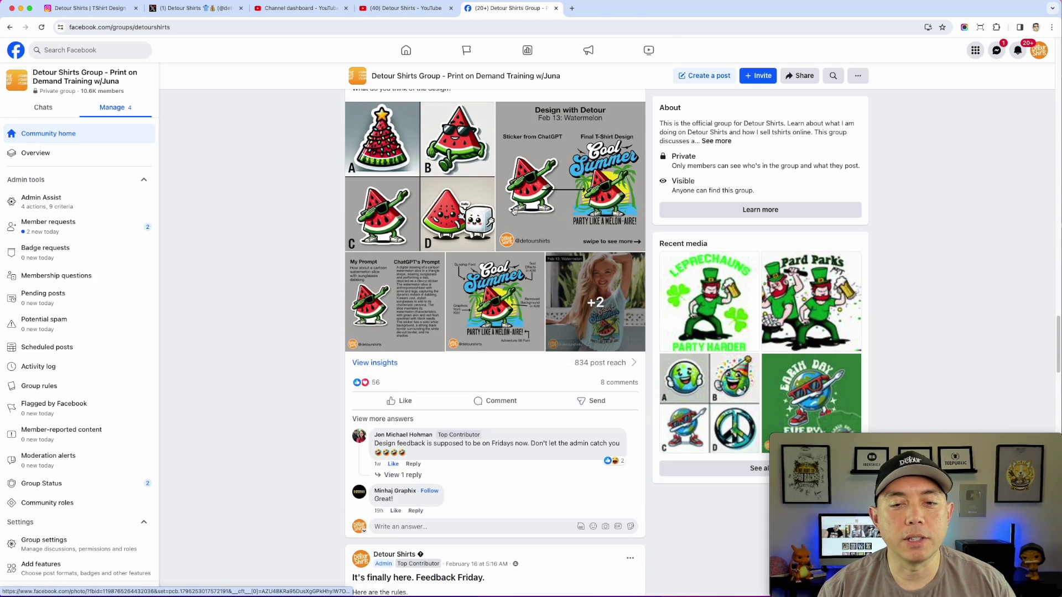
pyautogui.click(534, 217)
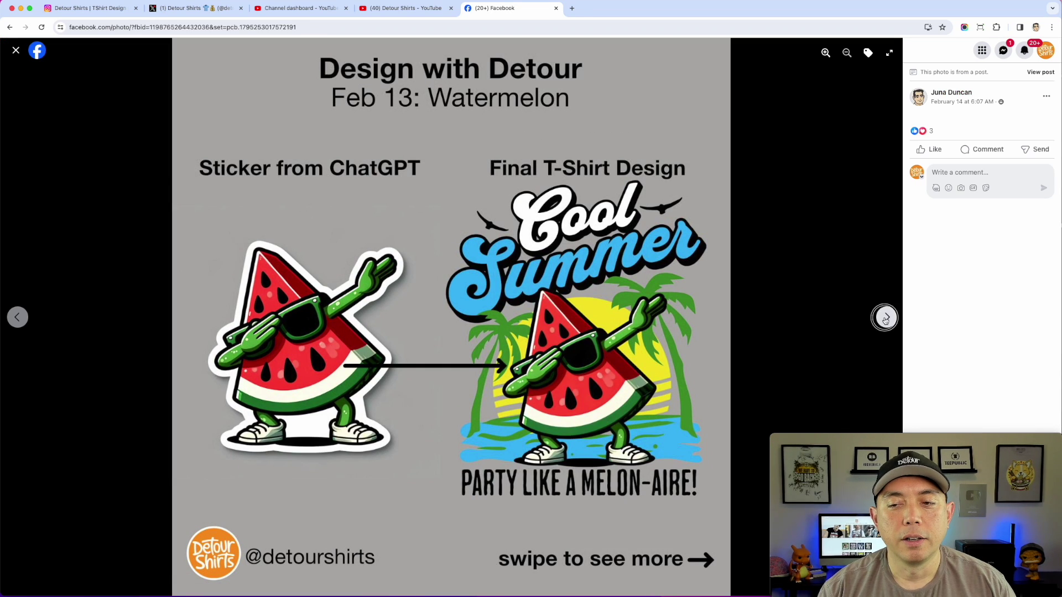
pyautogui.click(885, 318)
pyautogui.click(886, 319)
pyautogui.click(886, 318)
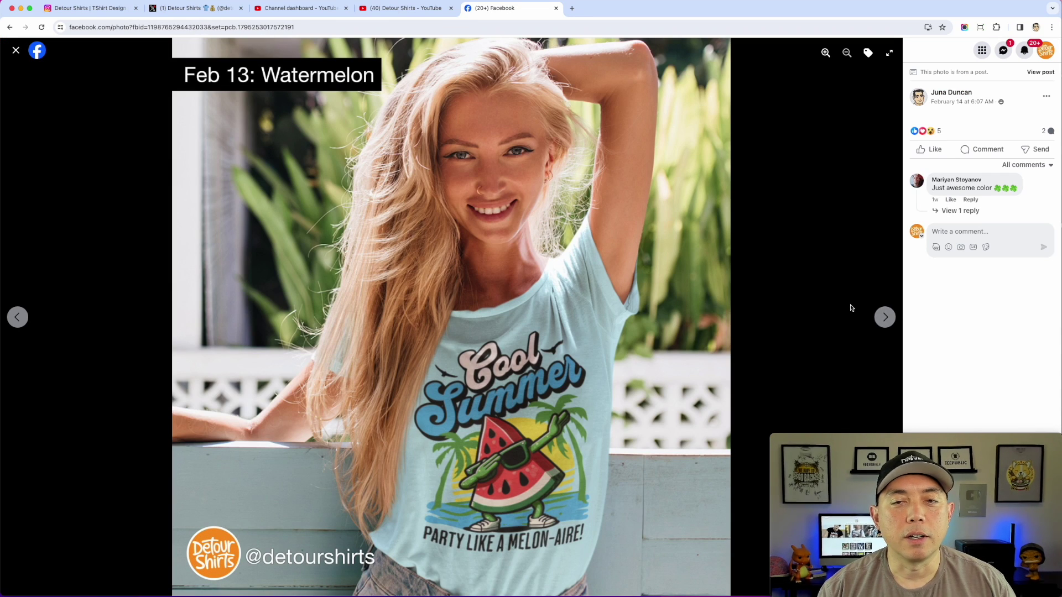
pyautogui.click(885, 318)
pyautogui.click(886, 318)
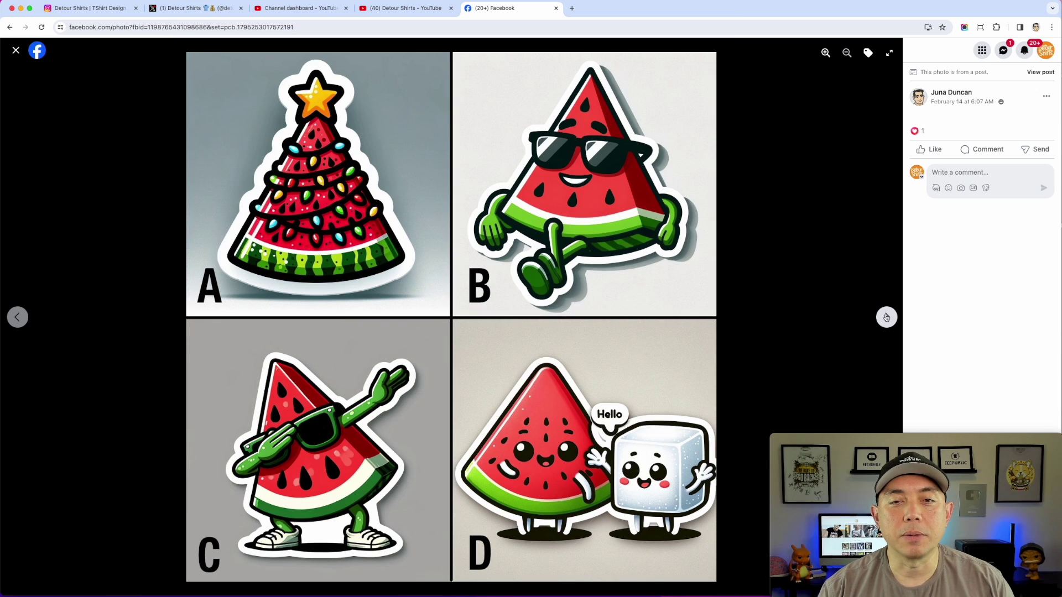
pyautogui.click(556, 9)
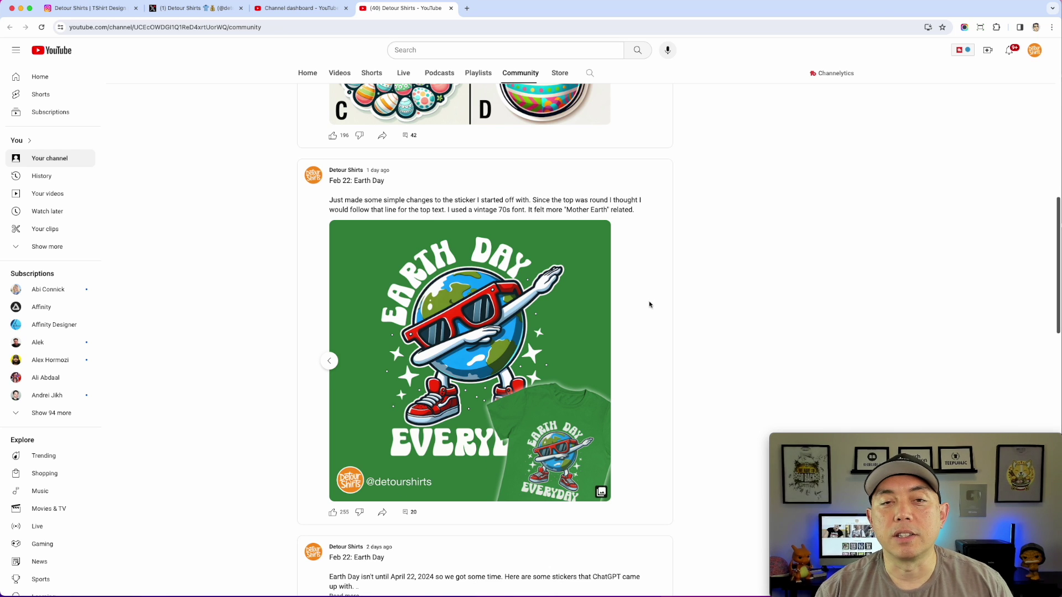
pyautogui.scroll(10, 599, 341)
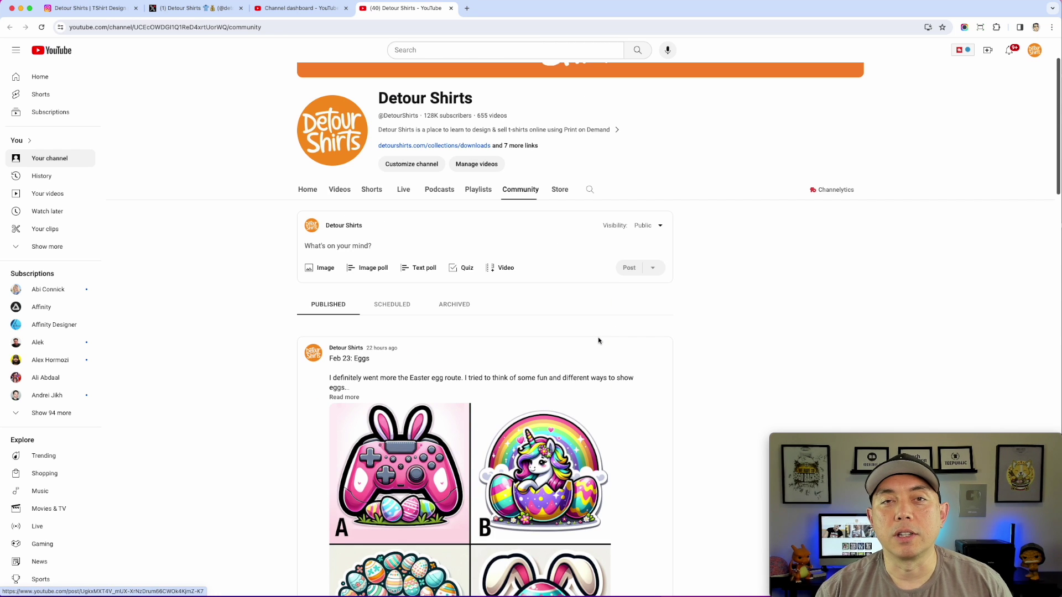